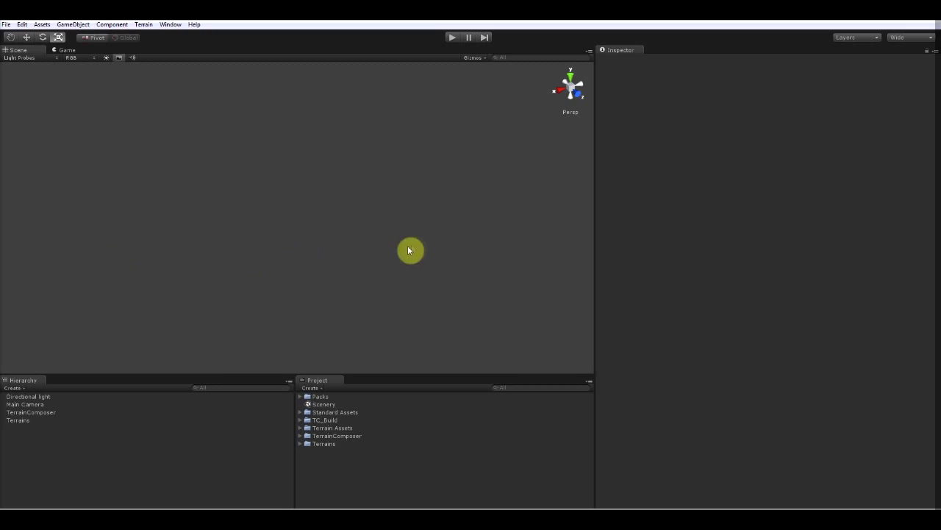
Step: Open Terrain Composer and dock it beside the Inspector
{"action": "left_click", "coordinate": [143, 26]}
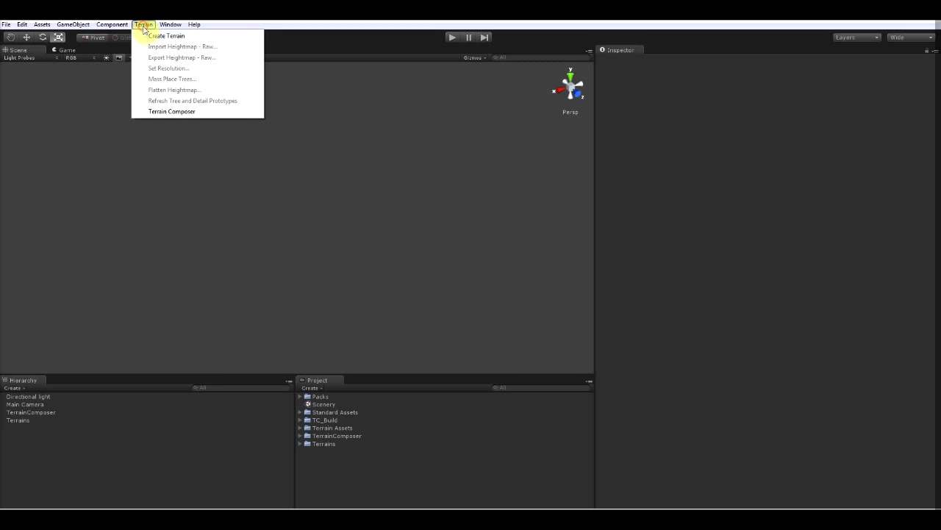
{"action": "left_click", "coordinate": [168, 112]}
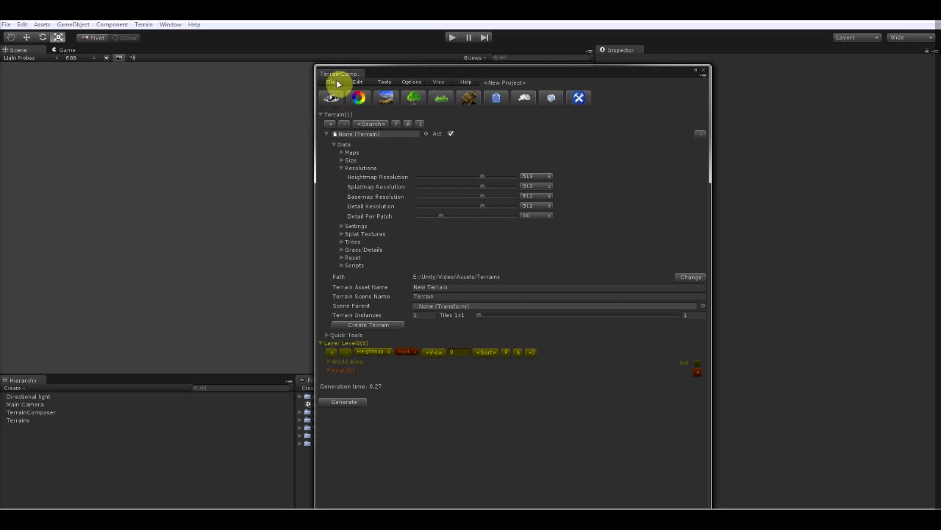
{"action": "left_click_drag", "start_coordinate": [339, 76], "coordinate": [668, 52]}
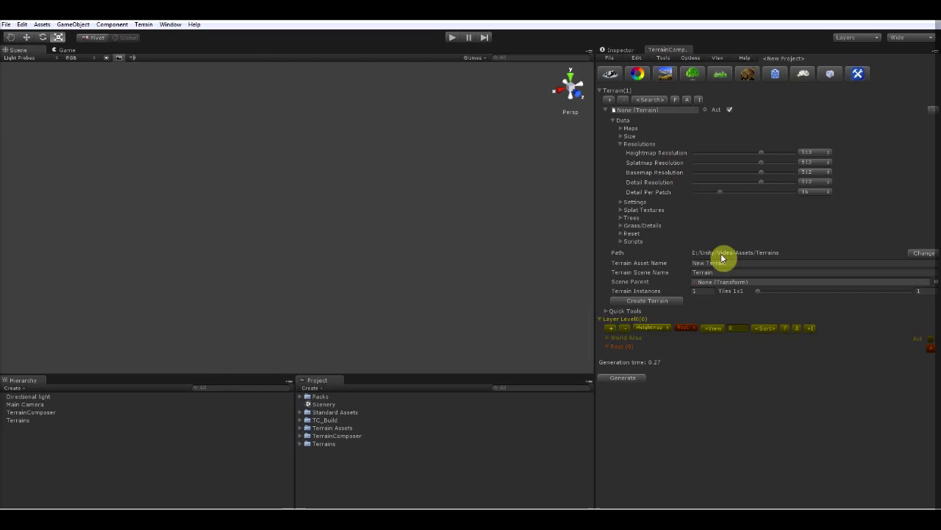
Step: Set the terrain tiles to 2x2, heightmap resolution to 129, and splatmap, basemap and detail resolutions to 128
{"action": "left_click", "coordinate": [776, 292]}
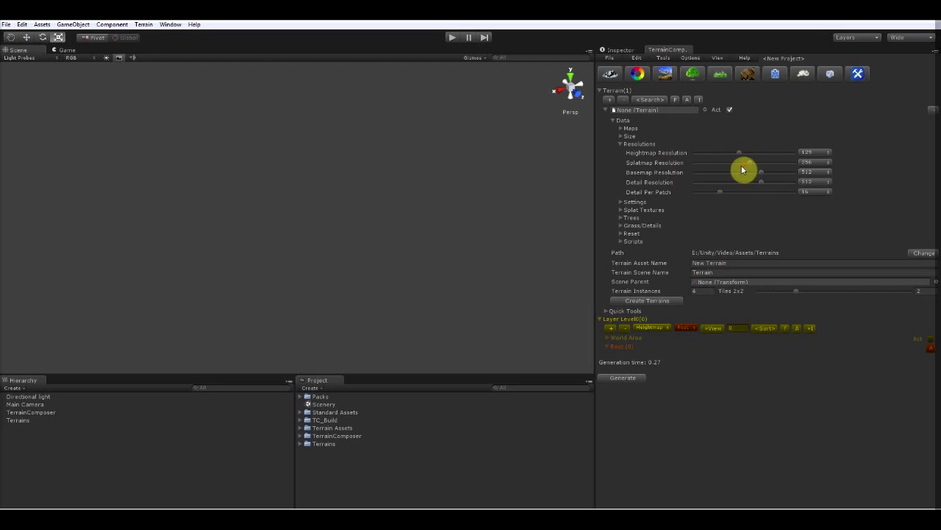
{"action": "left_click_drag", "start_coordinate": [739, 169], "coordinate": [764, 179]}
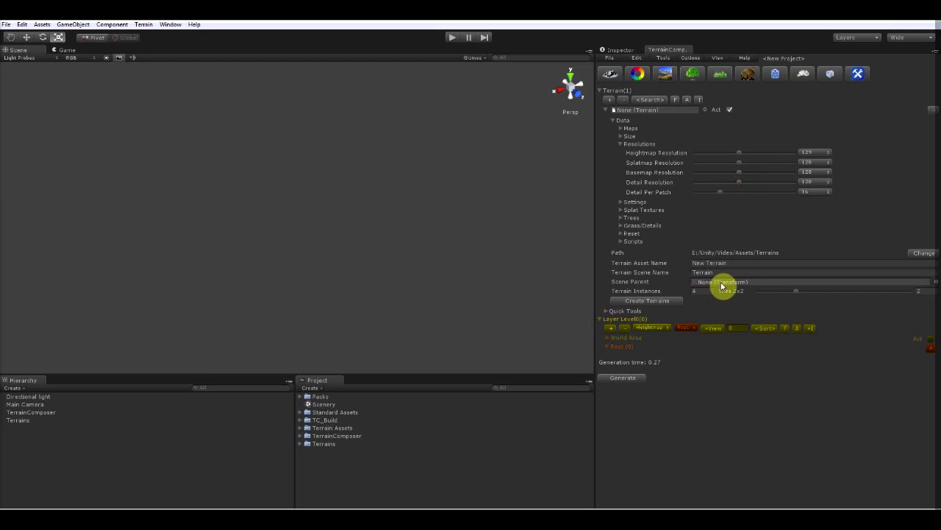
Step: Create the terrain tiles with the Terrains object as scene parent and the Assets/Terrains folder as their path
{"action": "left_click_drag", "start_coordinate": [29, 419], "coordinate": [724, 286]}
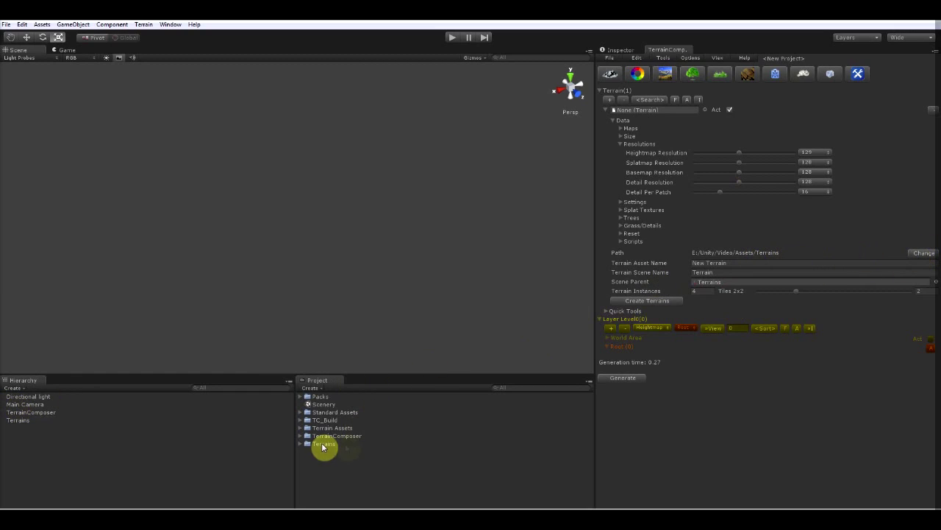
{"action": "left_click", "coordinate": [921, 253]}
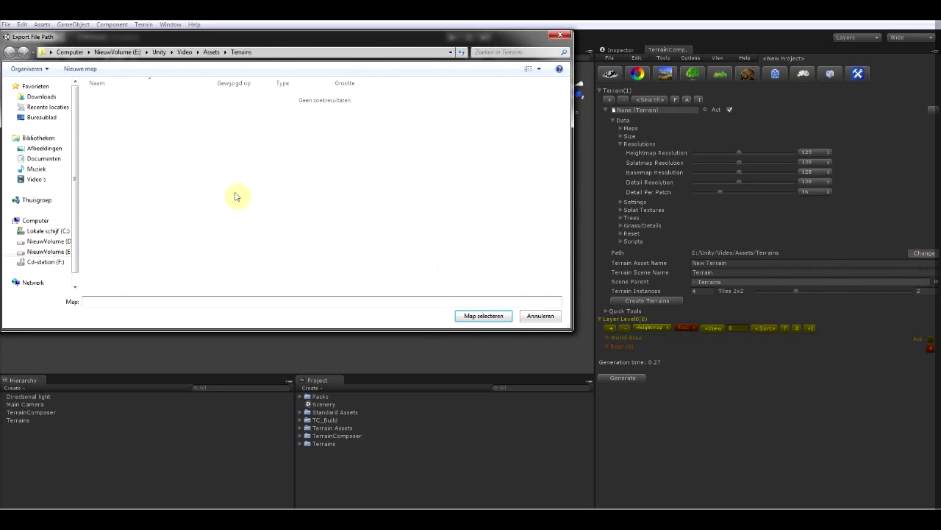
{"action": "left_click", "coordinate": [496, 316]}
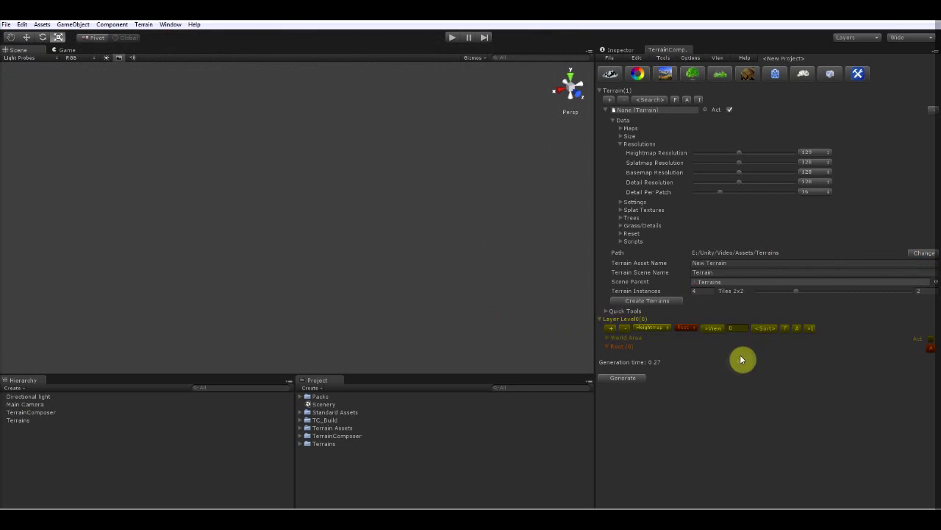
{"action": "left_click", "coordinate": [664, 302]}
{"action": "left_click_drag", "start_coordinate": [307, 279], "coordinate": [423, 287], "text": "alt"}
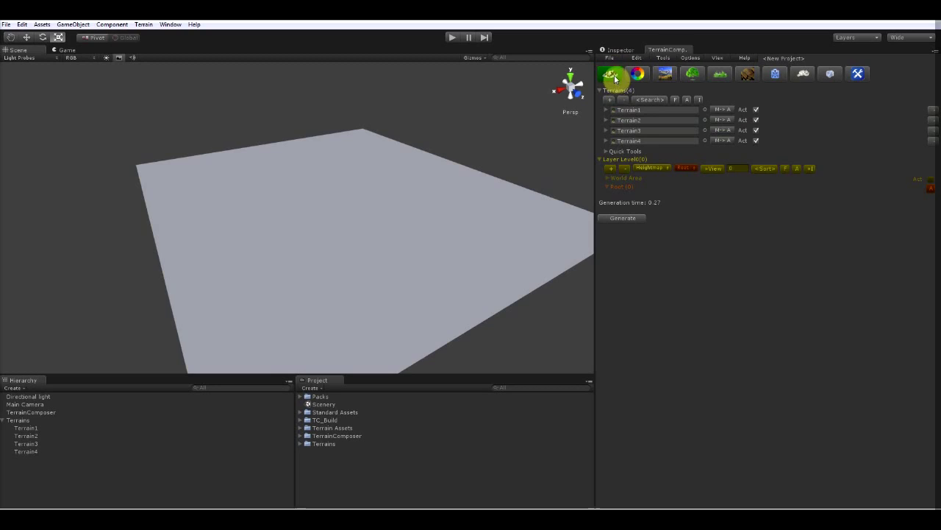
Step: Add a heightmap layer and expand its Height Select0 filter settings
{"action": "left_click", "coordinate": [610, 168]}
{"action": "left_click", "coordinate": [615, 196]}
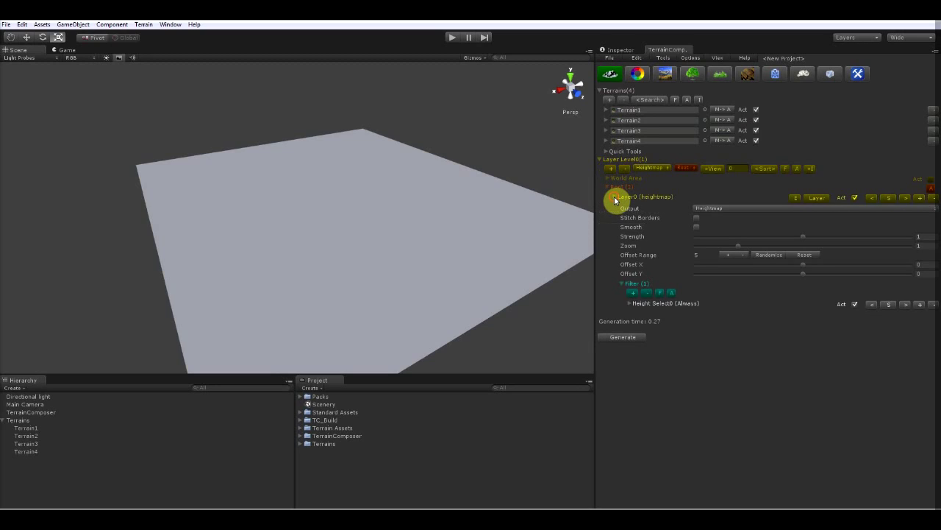
{"action": "left_click", "coordinate": [629, 303]}
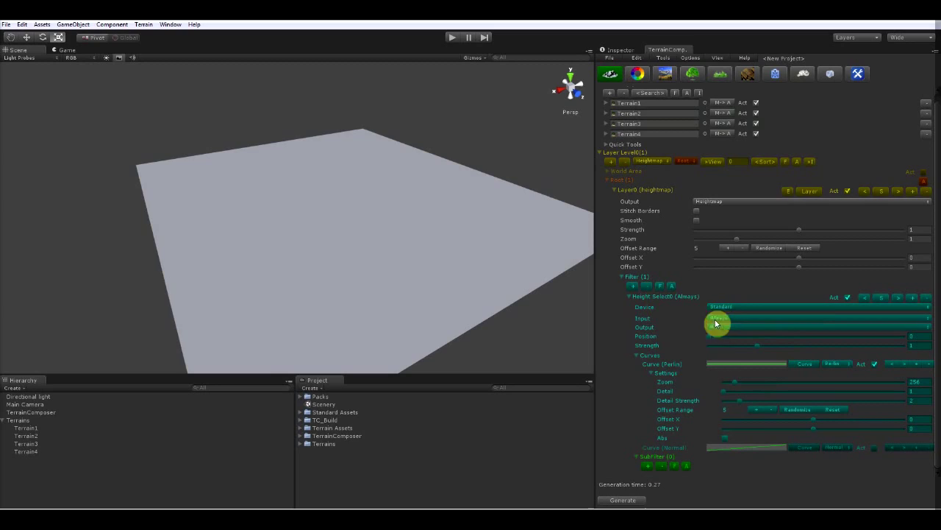
Step: Generate the terrain and set the filter's Strength to 0.57, Perlin Zoom to 435 and Detail to 4
{"action": "left_click", "coordinate": [639, 501]}
{"action": "right_click_drag", "start_coordinate": [487, 257], "coordinate": [375, 250]}
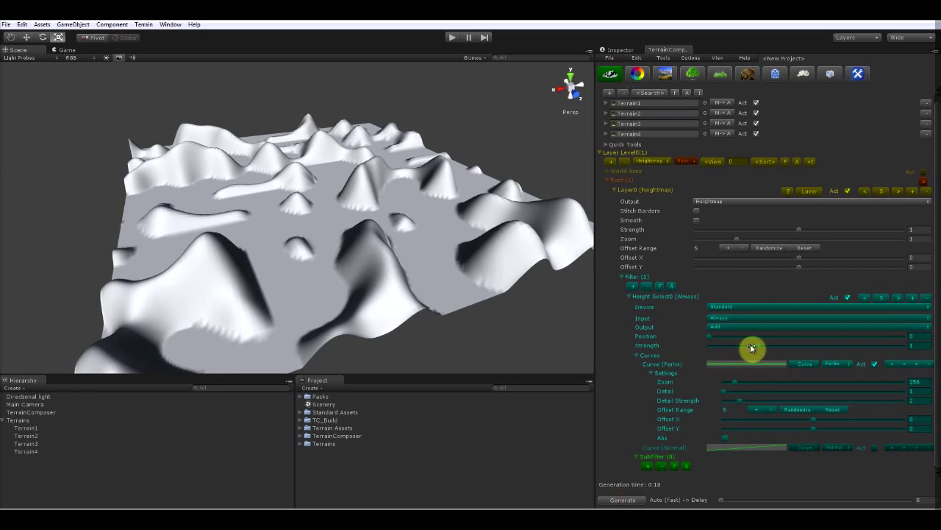
{"action": "left_click_drag", "start_coordinate": [753, 345], "coordinate": [779, 392]}
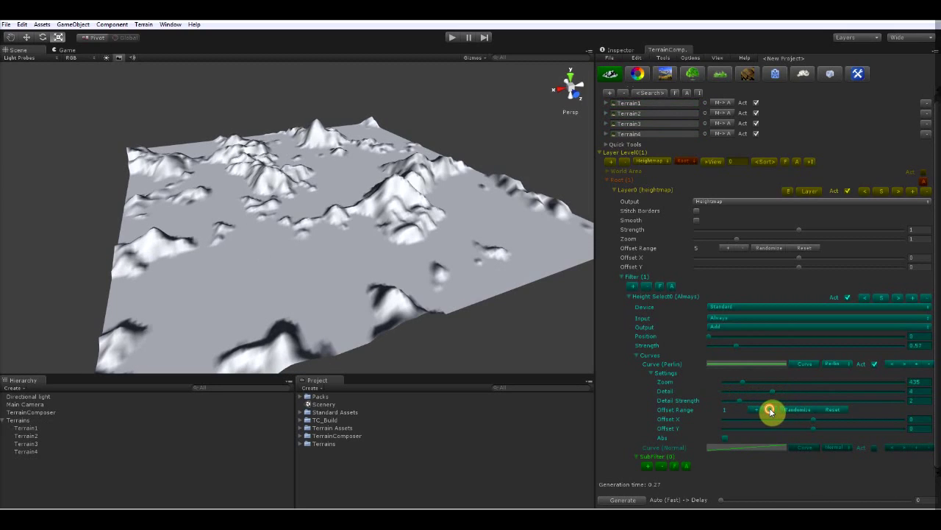
Step: Try manual and randomized X and Y offsets for the Perlin curve, and reset them
{"action": "mouse_move", "coordinate": [817, 423]}
{"action": "left_mouse_down"}
{"action": "mouse_move", "coordinate": [838, 423]}
{"action": "mouse_move", "coordinate": [761, 422]}
{"action": "mouse_move", "coordinate": [799, 418]}
{"action": "mouse_move", "coordinate": [813, 430]}
{"action": "mouse_move", "coordinate": [779, 435]}
{"action": "mouse_move", "coordinate": [818, 430]}
{"action": "left_mouse_up"}
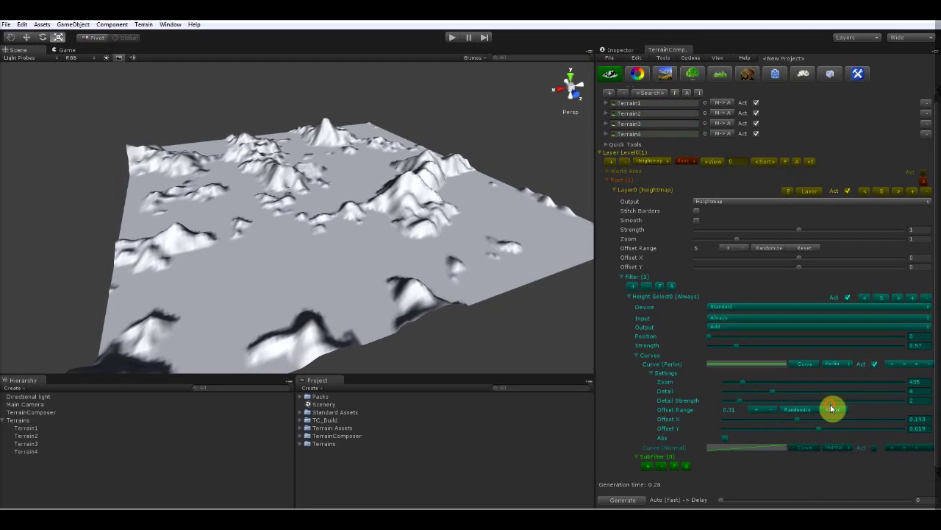
{"action": "left_click", "coordinate": [802, 413]}
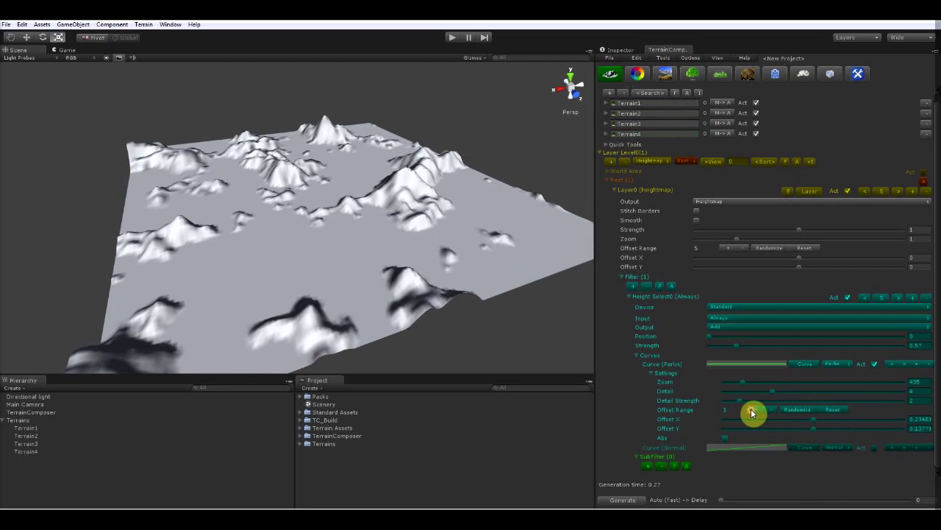
{"action": "left_click", "coordinate": [800, 413]}
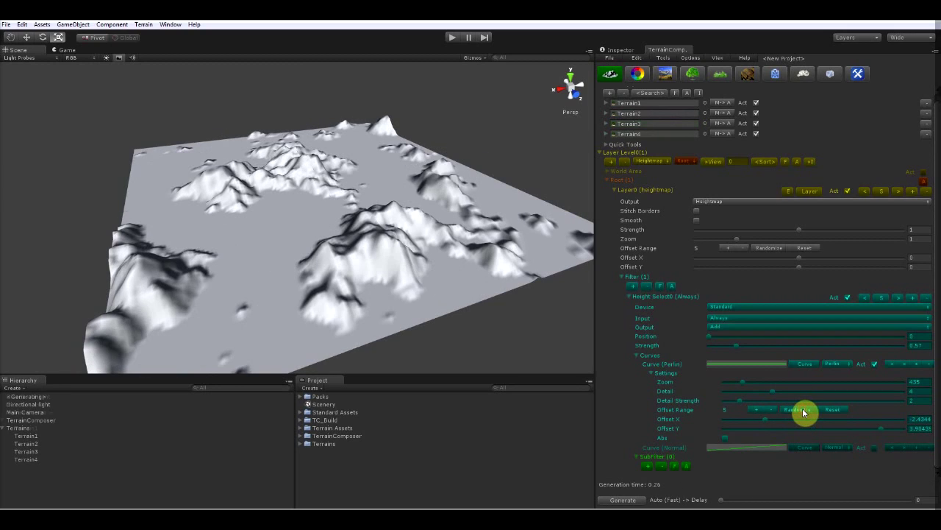
{"action": "left_click", "coordinate": [835, 413]}
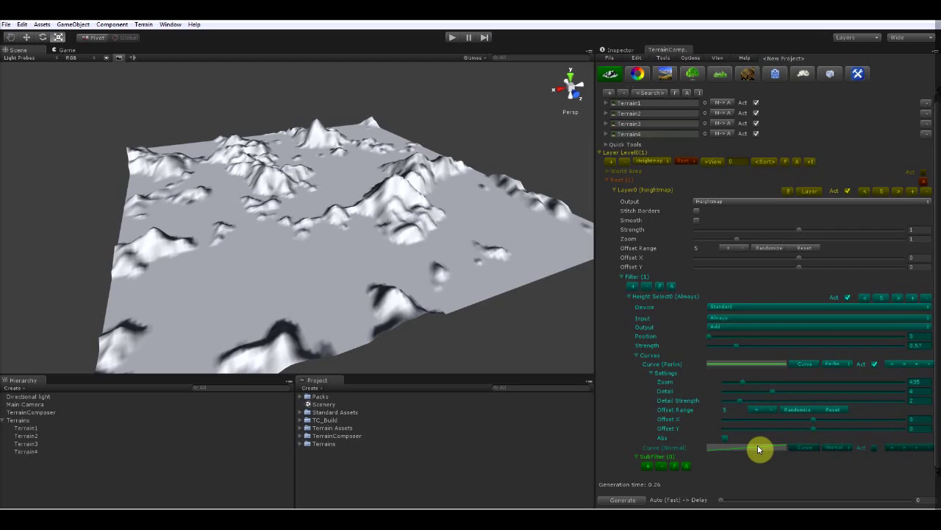
Step: Activate the Normal curve, set the filter's Strength to 0.67, and try the Perlin Abs option on and off
{"action": "left_click", "coordinate": [877, 448]}
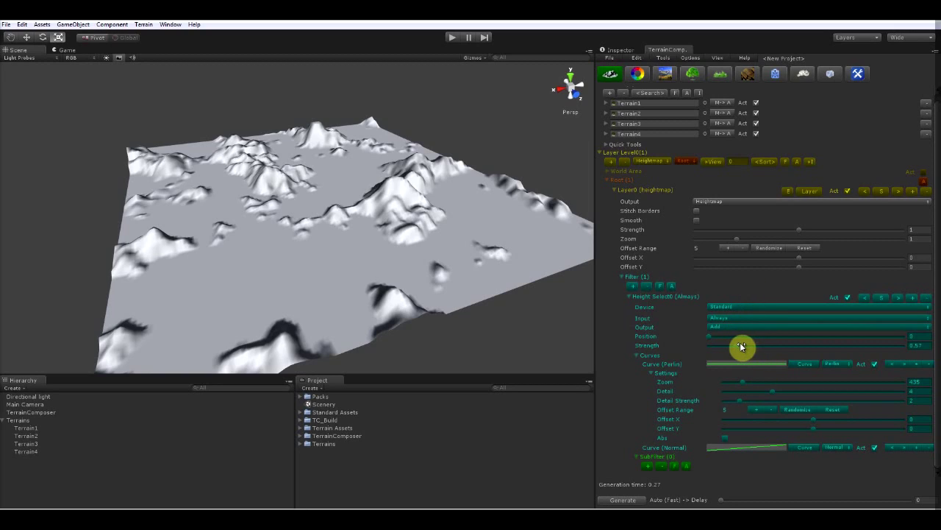
{"action": "left_click_drag", "start_coordinate": [745, 347], "coordinate": [708, 337]}
{"action": "left_click", "coordinate": [725, 437]}
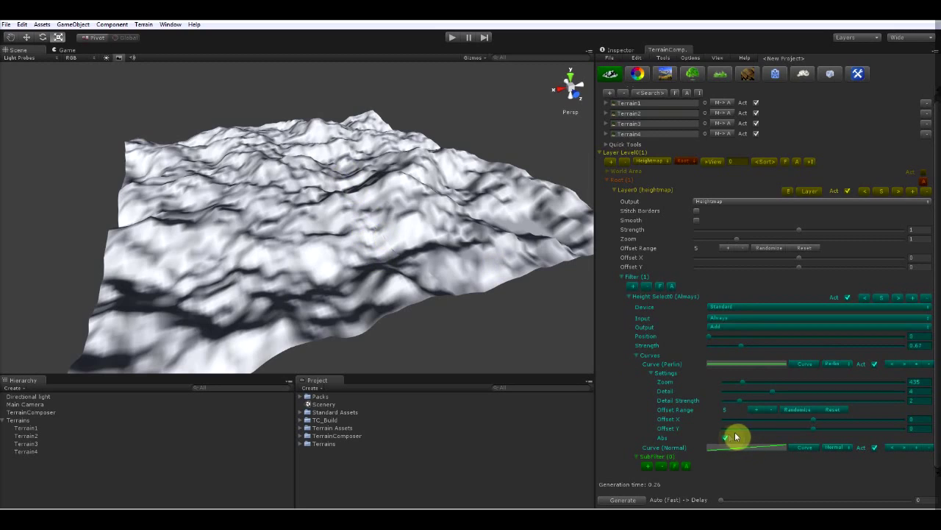
{"action": "left_click", "coordinate": [724, 439]}
Step: Open the Normal curve for editing, try the ease-in and linear presets, and apply the ease-out preset
{"action": "left_click", "coordinate": [743, 449]}
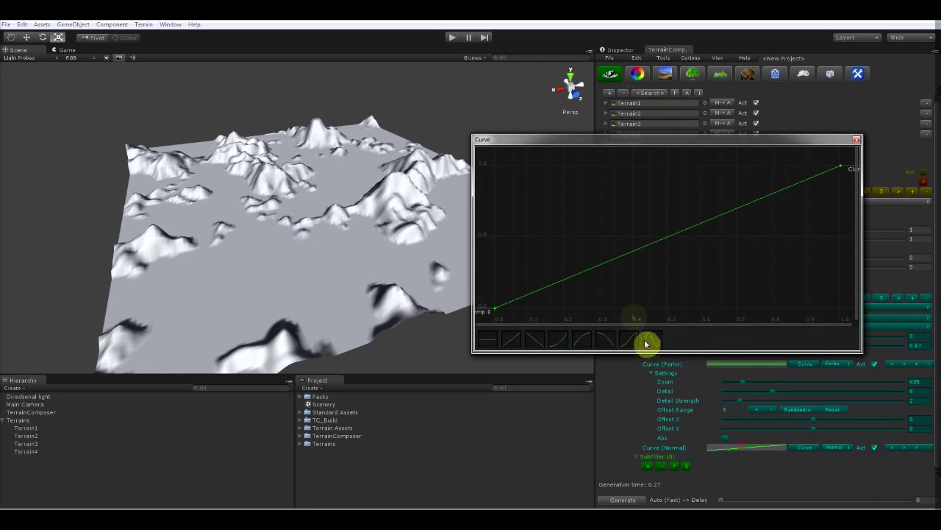
{"action": "left_click", "coordinate": [567, 340]}
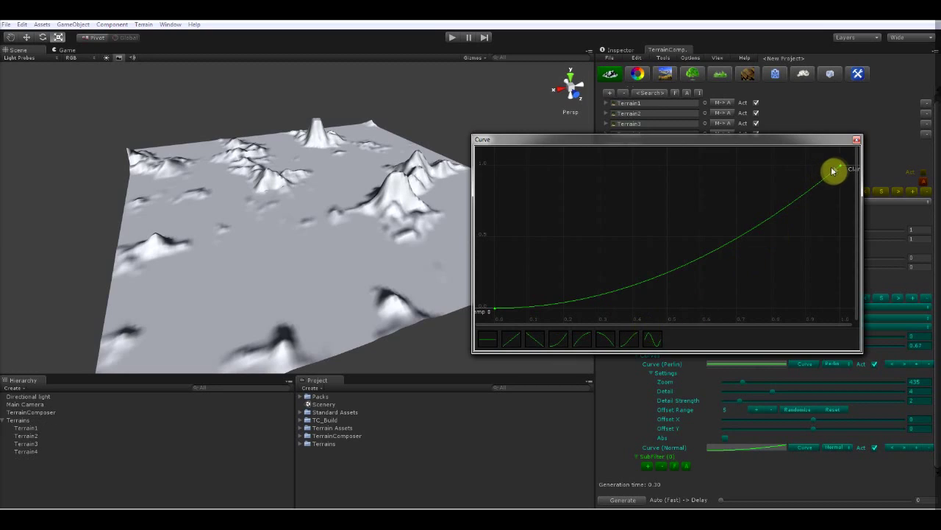
{"action": "left_click_drag", "start_coordinate": [837, 169], "coordinate": [696, 203]}
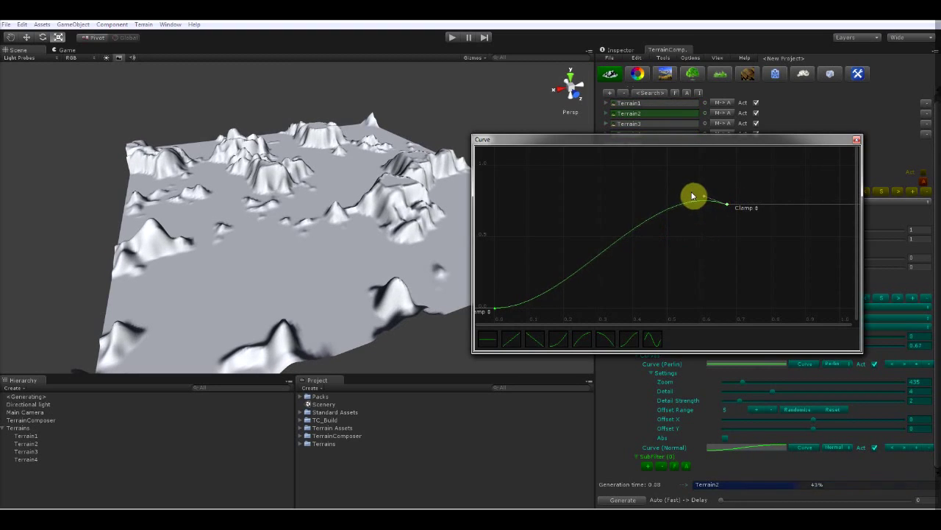
{"action": "left_click", "coordinate": [510, 339]}
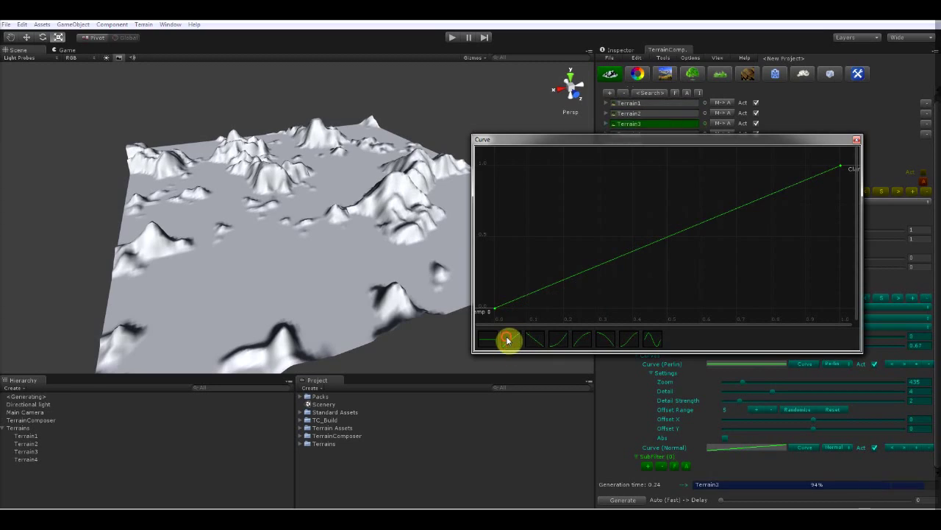
{"action": "left_click", "coordinate": [582, 340]}
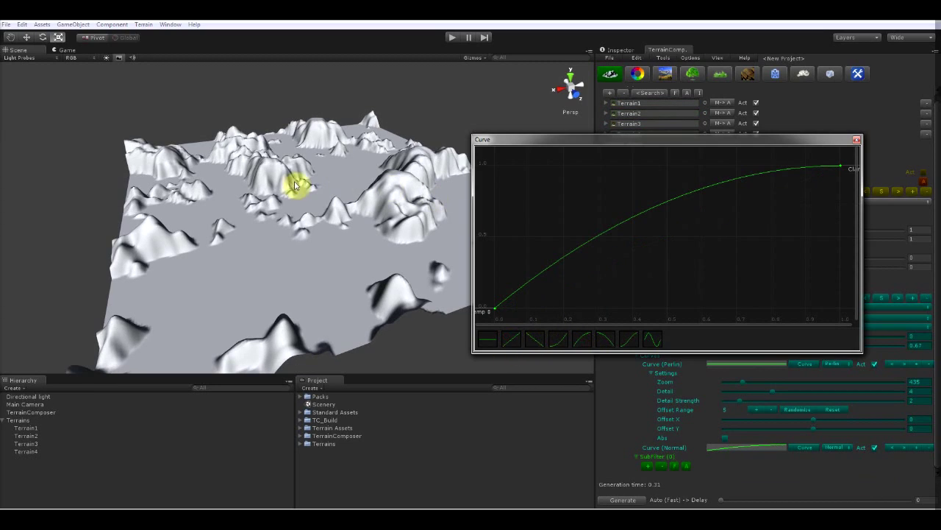
Step: Add two keys to the Normal curve, move the second to about 0.67, 0.28, lower the end key to about 0.65, and close the editor
{"action": "right_click", "coordinate": [557, 265]}
{"action": "left_click", "coordinate": [608, 267]}
{"action": "right_click", "coordinate": [611, 228]}
{"action": "left_click", "coordinate": [637, 232]}
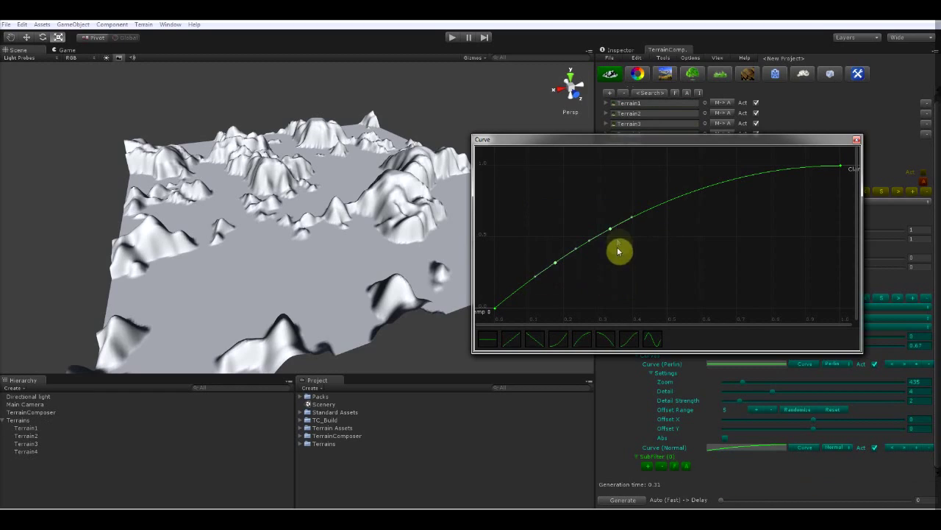
{"action": "left_click_drag", "start_coordinate": [611, 233], "coordinate": [724, 270]}
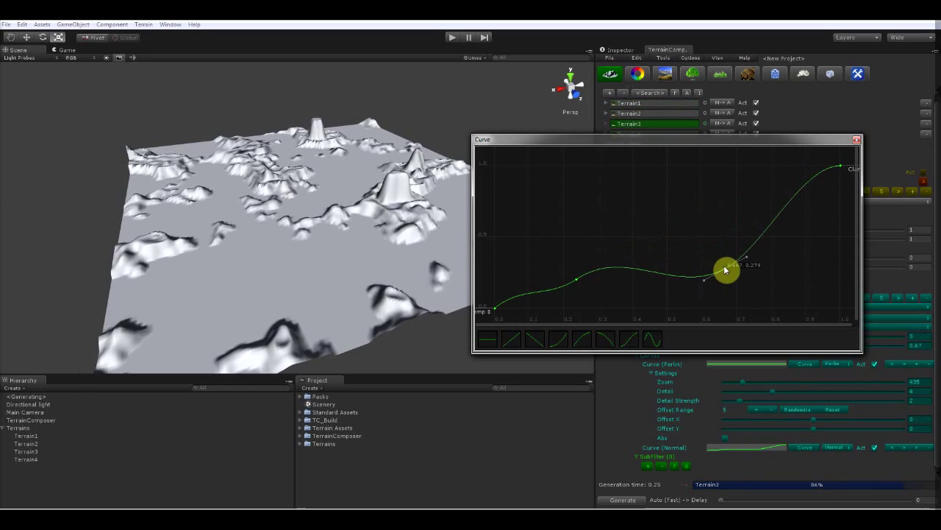
{"action": "left_click_drag", "start_coordinate": [844, 168], "coordinate": [844, 223]}
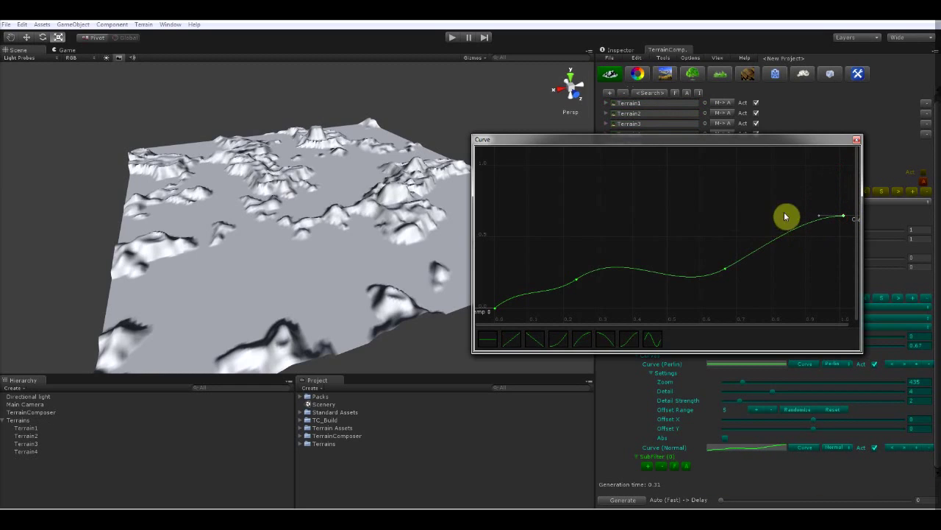
{"action": "left_click", "coordinate": [856, 140]}
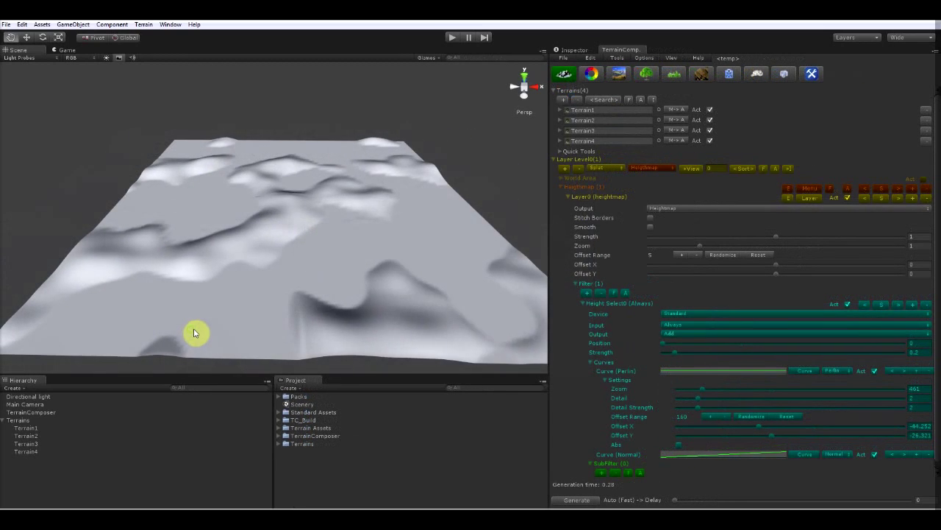
Step: Set the Perlin Detail of the Height Select0 filter to 6
{"action": "left_click_drag", "start_coordinate": [193, 333], "coordinate": [216, 333], "text": "alt"}
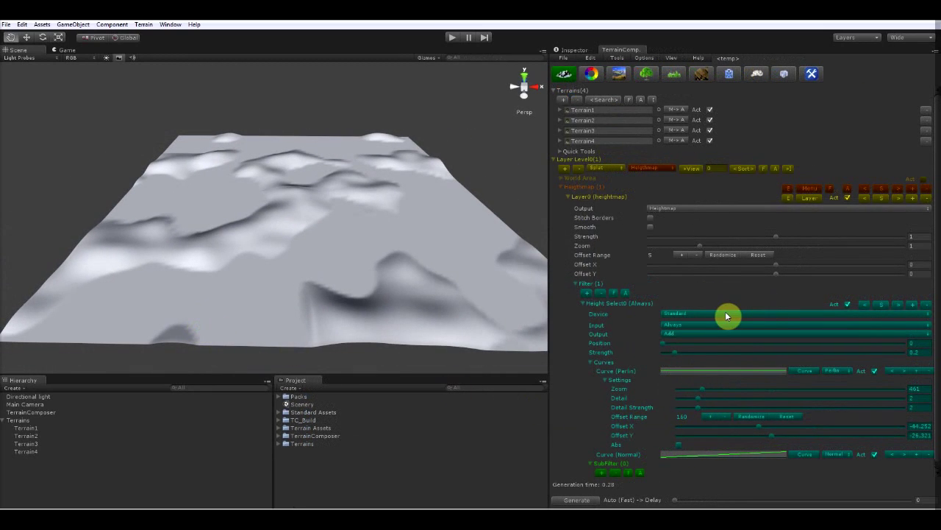
{"action": "left_click_drag", "start_coordinate": [703, 399], "coordinate": [786, 405]}
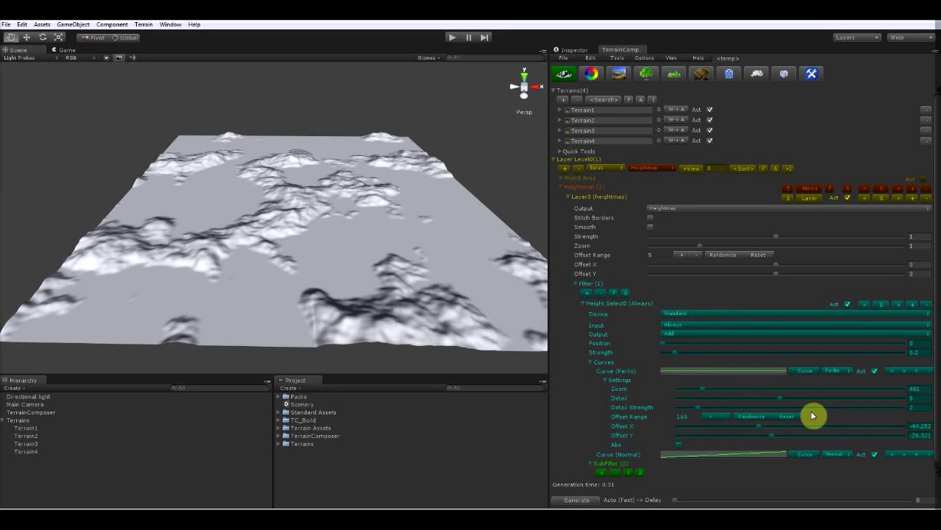
Step: Duplicate the Height Select0 filter, collapse the original, and randomize the Perlin offsets of the copy
{"action": "scroll", "coordinate": [938, 377], "scroll_direction": "down", "scroll_amount": 1}
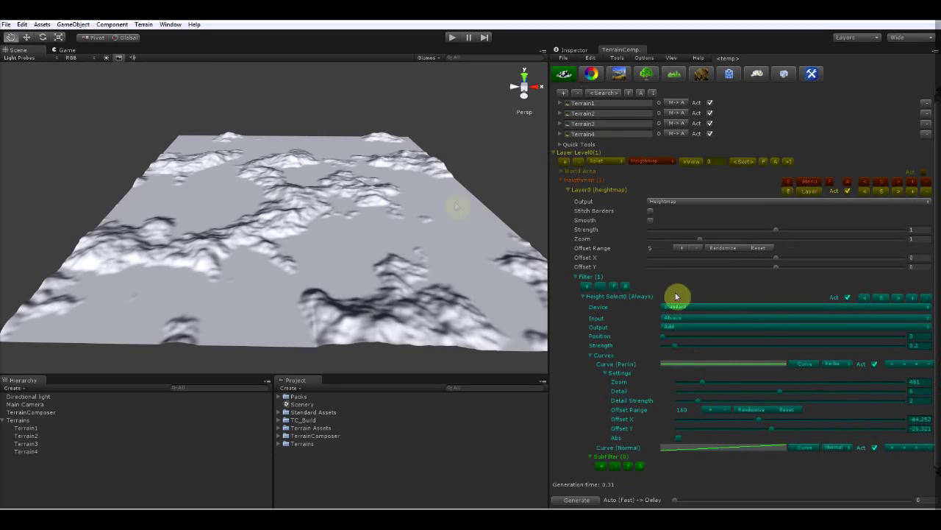
{"action": "left_click", "coordinate": [912, 298]}
{"action": "scroll", "coordinate": [863, 382], "scroll_direction": "down", "scroll_amount": 4}
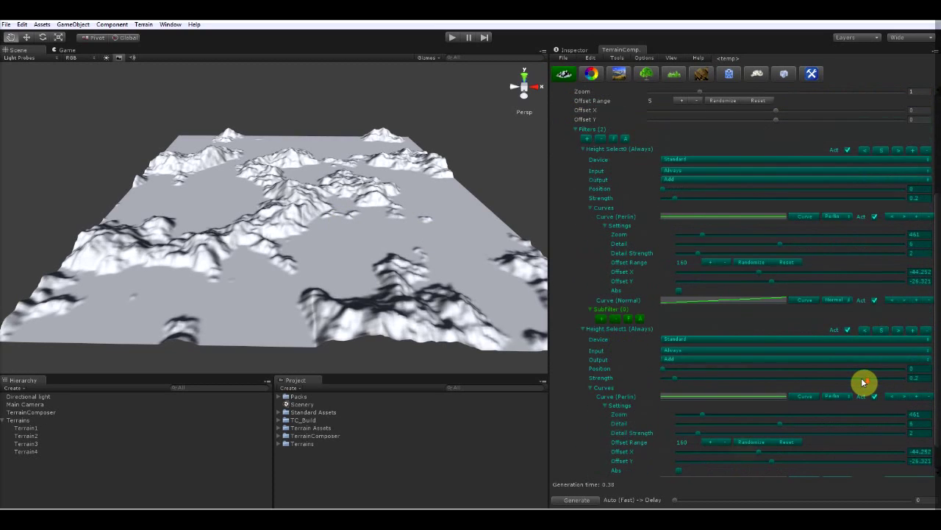
{"action": "scroll", "coordinate": [863, 382], "scroll_direction": "down", "scroll_amount": 2}
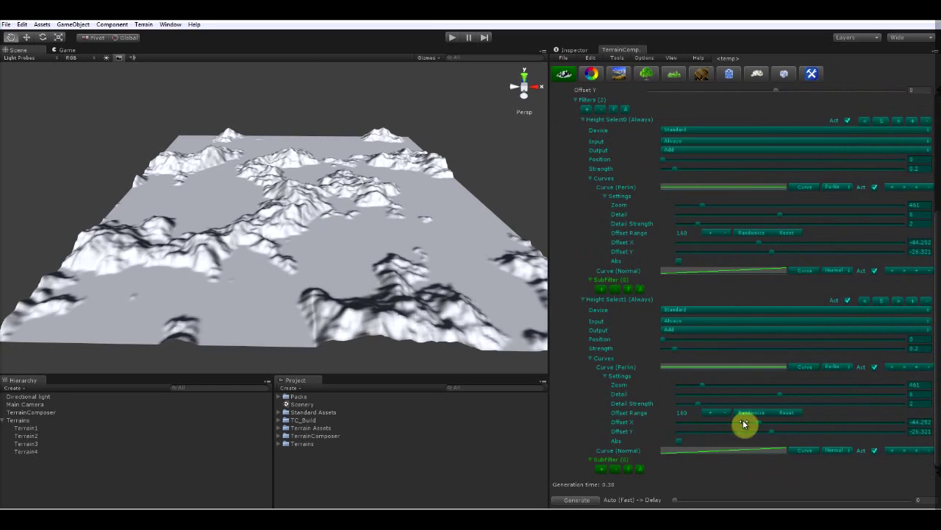
{"action": "left_click", "coordinate": [586, 123]}
{"action": "left_click", "coordinate": [743, 412]}
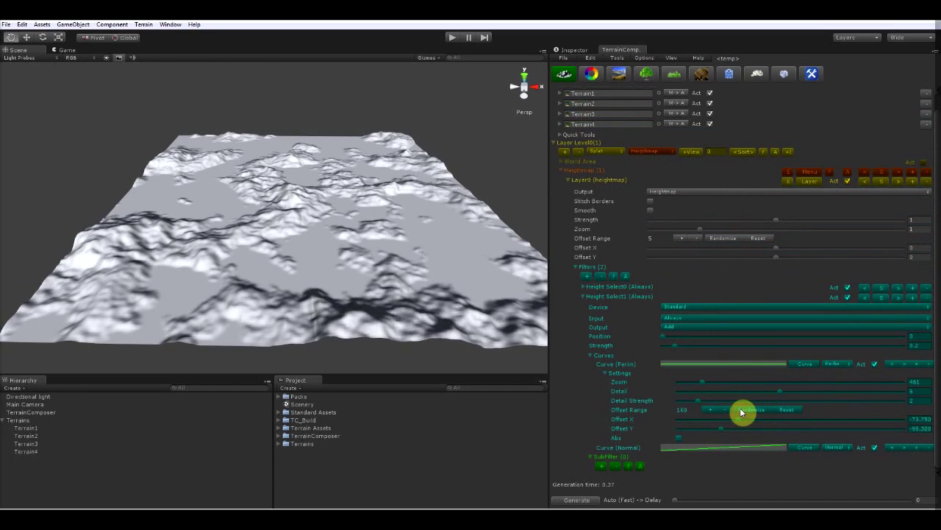
{"action": "left_click", "coordinate": [743, 412]}
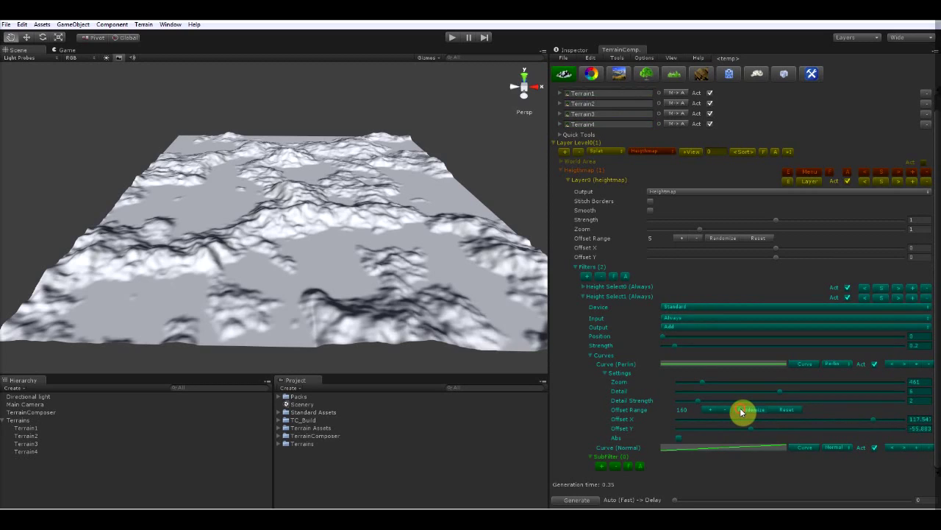
Step: Randomize the Height Select1 Perlin offsets, set the offset range to 1, and adjust Offset X to about -145.95 and Offset Y to about 149.1
{"action": "left_click", "coordinate": [742, 412]}
{"action": "left_click", "coordinate": [742, 412]}
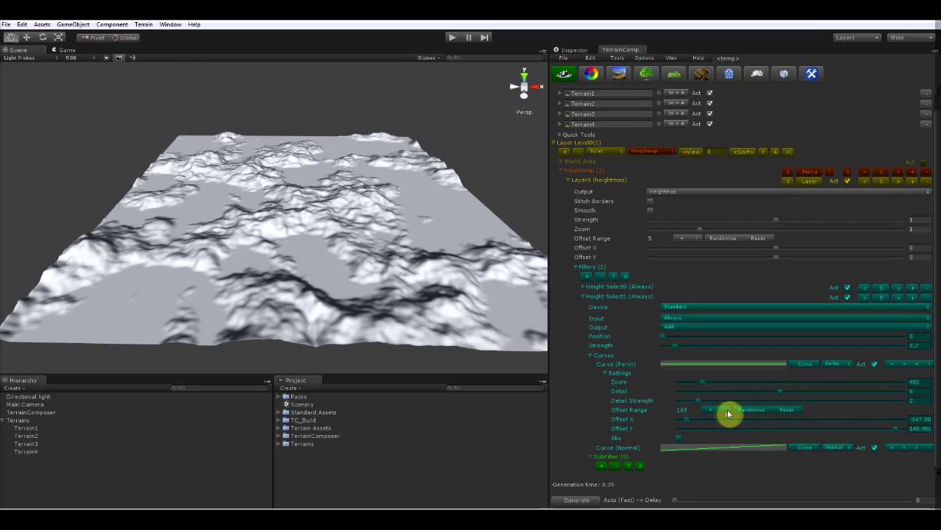
{"action": "left_click", "coordinate": [724, 409]}
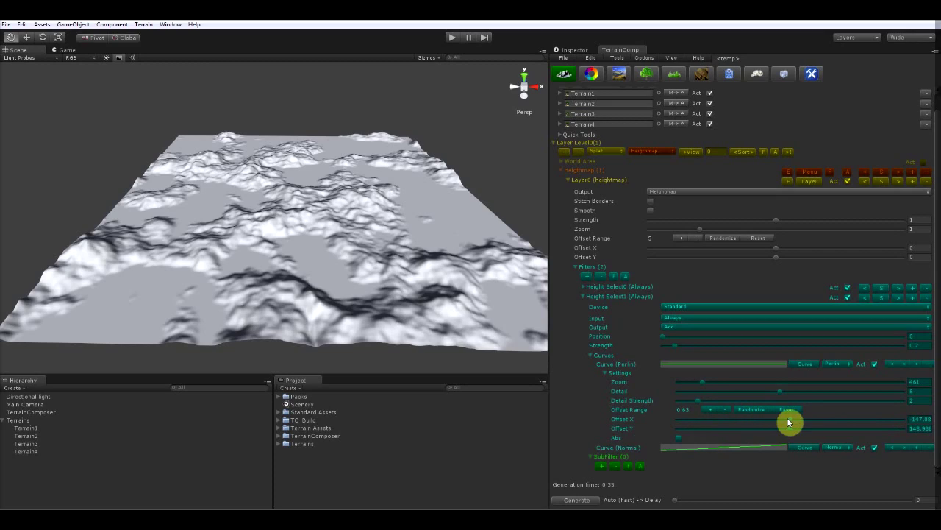
{"action": "left_click", "coordinate": [710, 409]}
{"action": "left_click_drag", "start_coordinate": [792, 421], "coordinate": [894, 426]}
{"action": "mouse_move", "coordinate": [789, 433]}
{"action": "left_mouse_down"}
{"action": "mouse_move", "coordinate": [773, 435]}
{"action": "mouse_move", "coordinate": [801, 431]}
{"action": "left_mouse_up"}
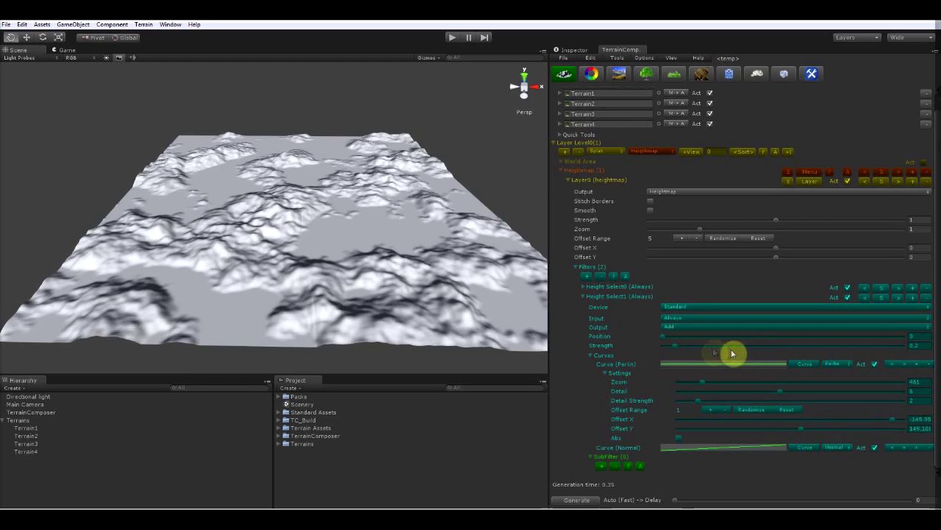
Step: Set the Height Select1 strength to about 0.094 and its Perlin zoom to 390, and collapse the filter
{"action": "left_click_drag", "start_coordinate": [677, 350], "coordinate": [669, 348]}
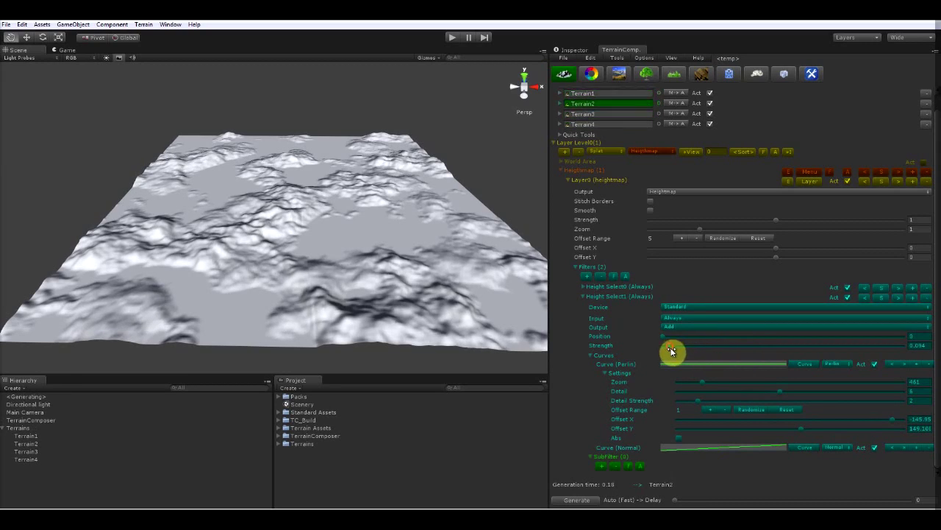
{"action": "left_click_drag", "start_coordinate": [702, 381], "coordinate": [698, 382]}
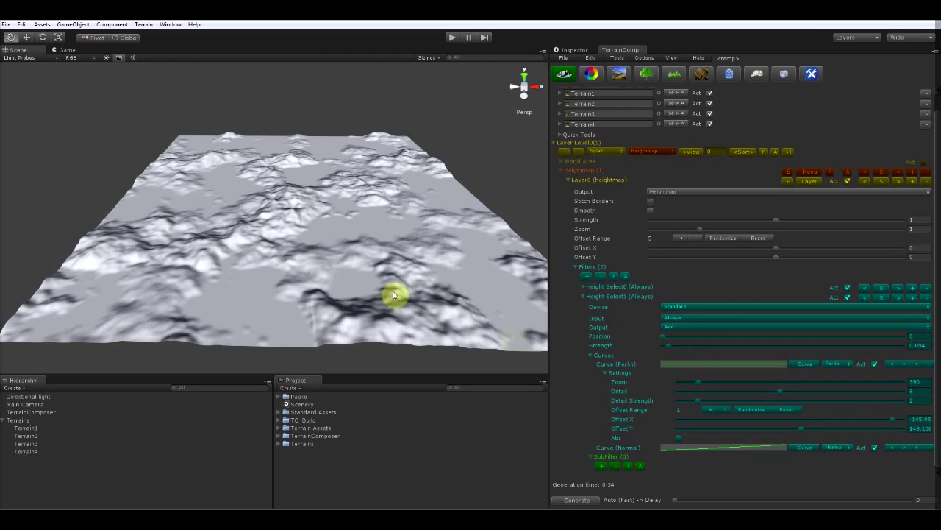
{"action": "left_click", "coordinate": [582, 296]}
Step: Duplicate the Height Select1 filter, expand the copy, and set its strength to about 0.465
{"action": "left_click", "coordinate": [919, 314]}
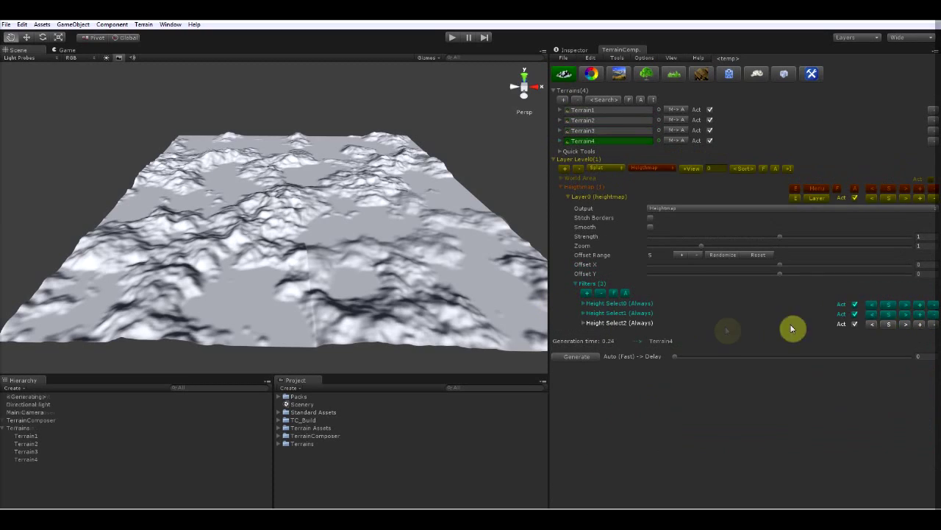
{"action": "left_click", "coordinate": [582, 322]}
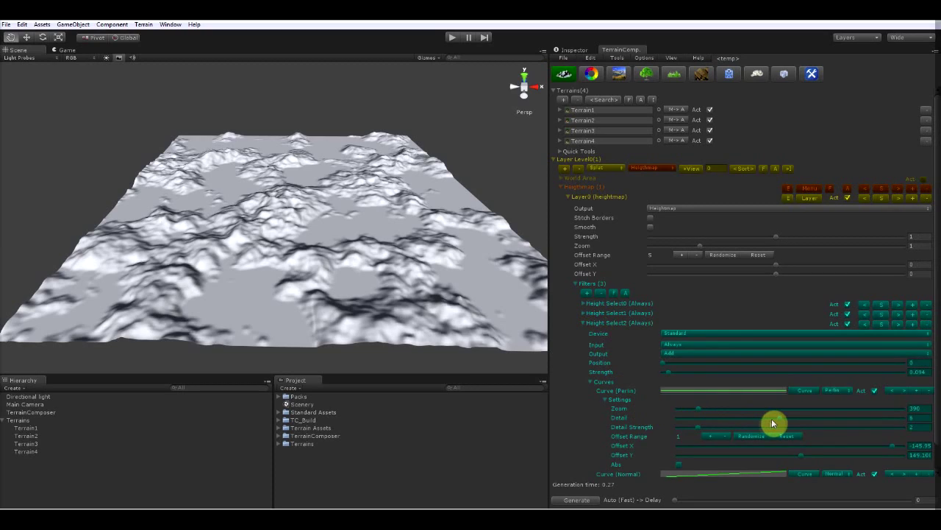
{"action": "scroll", "coordinate": [770, 420], "scroll_direction": "down", "scroll_amount": 2}
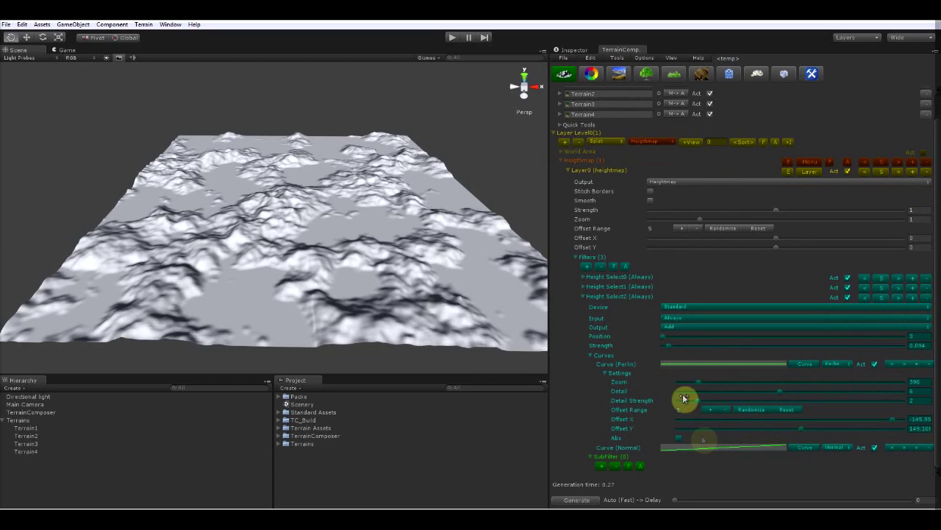
{"action": "left_click_drag", "start_coordinate": [671, 349], "coordinate": [694, 351]}
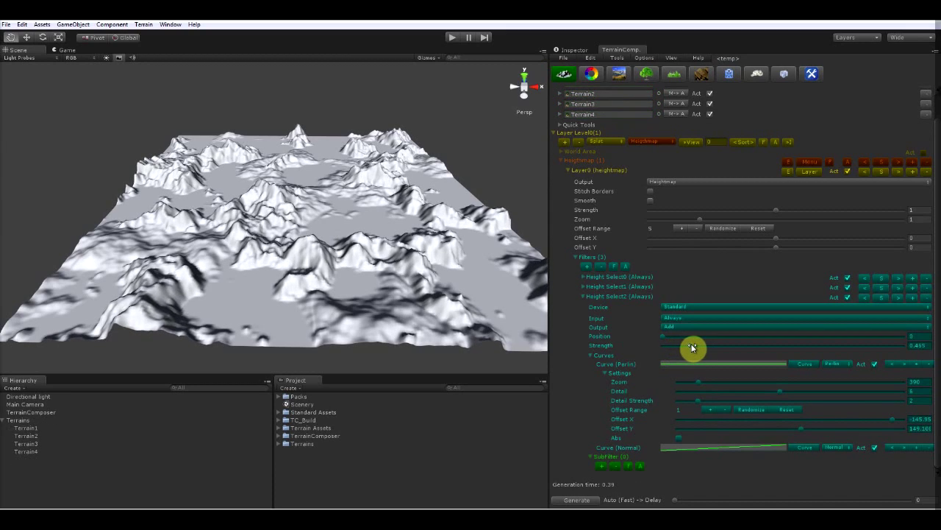
Step: Apply the preset that starts flat and steepens toward the end to the Height Select2 Normal curve, and close the curve editor
{"action": "left_click", "coordinate": [690, 449]}
{"action": "left_click", "coordinate": [559, 339]}
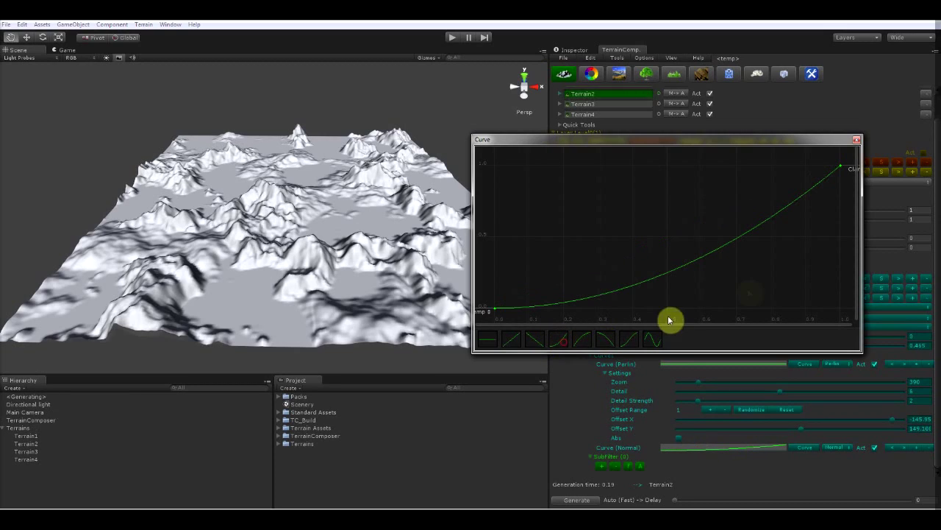
{"action": "left_click", "coordinate": [855, 141]}
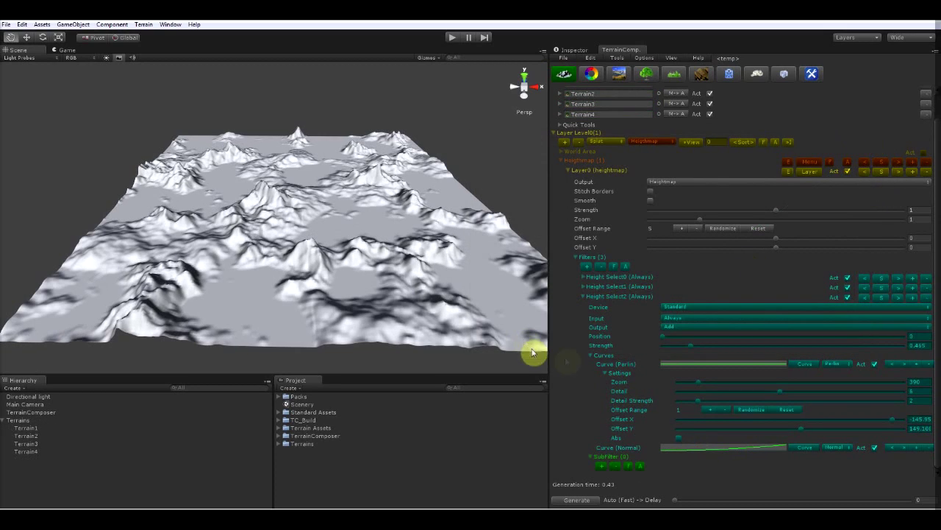
Step: Enable Abs for the Height Select2 Perlin curve, raise its detail, and collapse the filter
{"action": "left_click", "coordinate": [678, 438]}
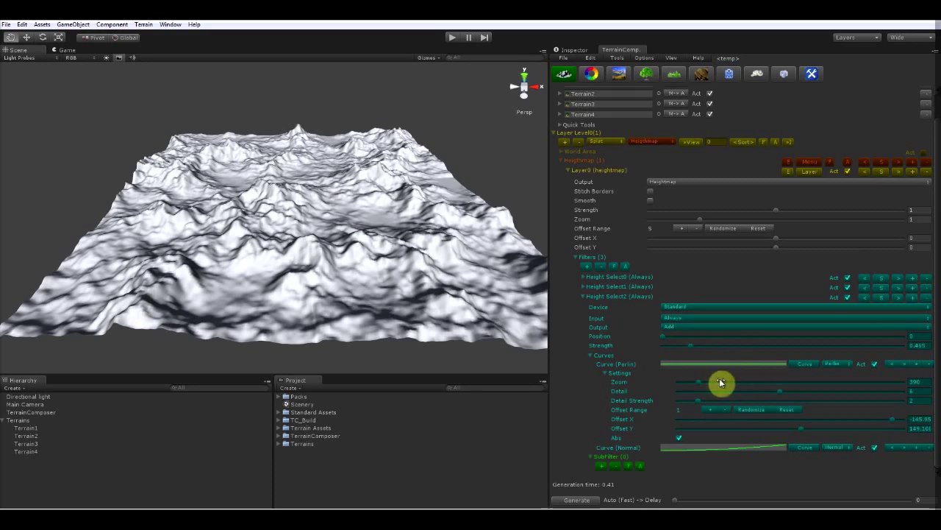
{"action": "left_click_drag", "start_coordinate": [787, 394], "coordinate": [859, 396]}
{"action": "left_click", "coordinate": [586, 297]}
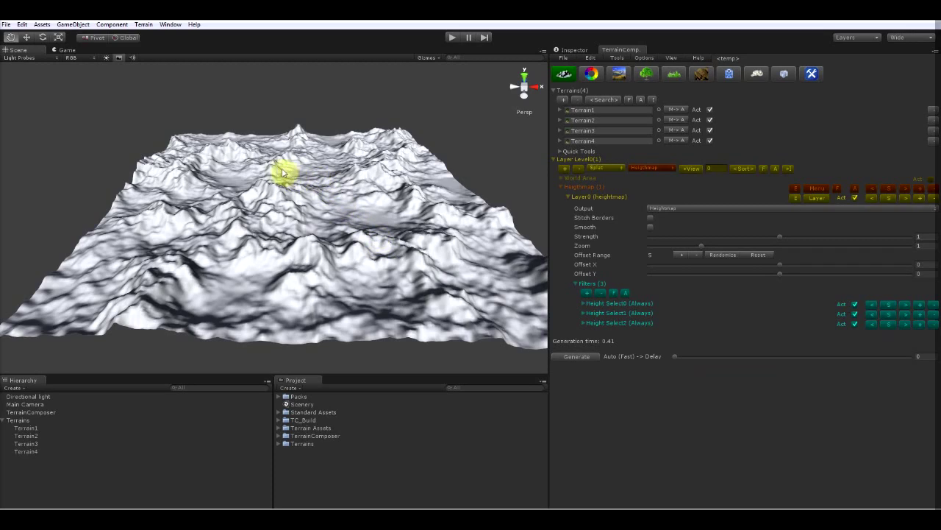
Step: Add a fourth filter to Layer0, expand it, and set its Input to Always and its Output to Change
{"action": "left_click", "coordinate": [587, 293]}
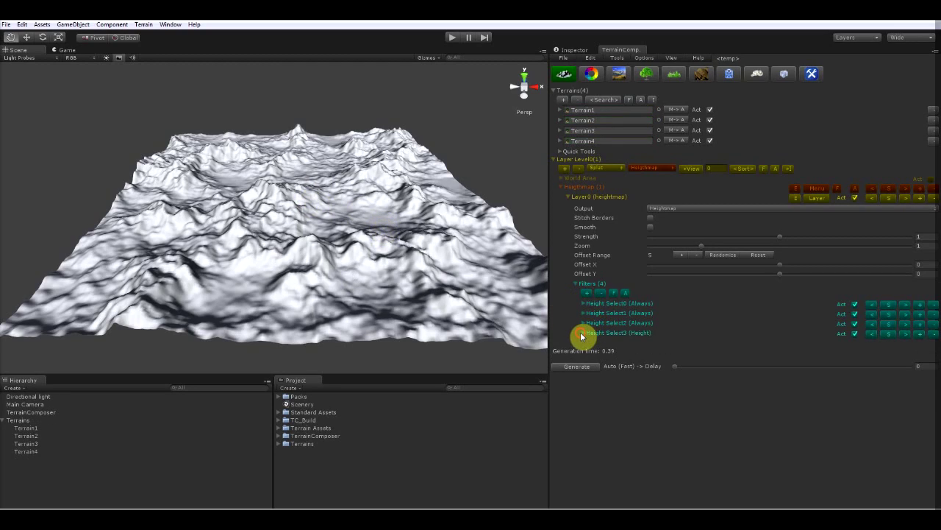
{"action": "left_click", "coordinate": [583, 332]}
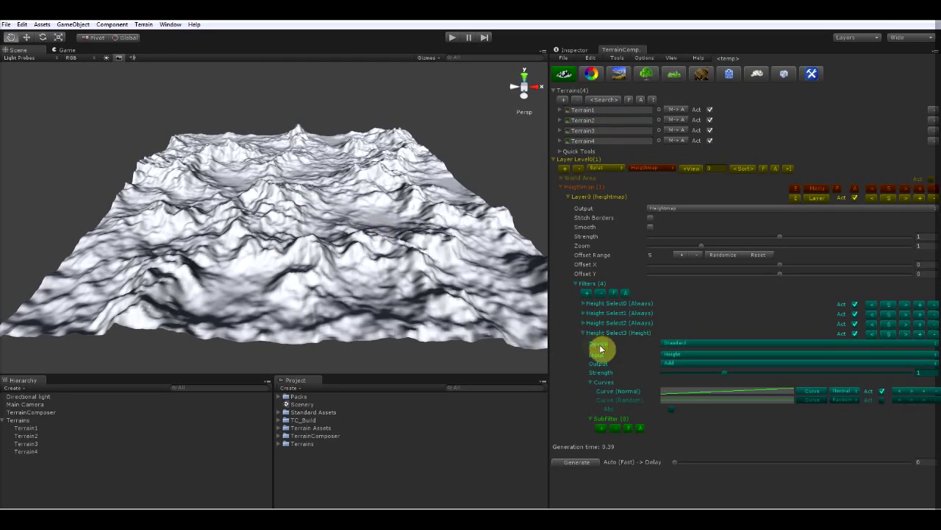
{"action": "left_click", "coordinate": [695, 354]}
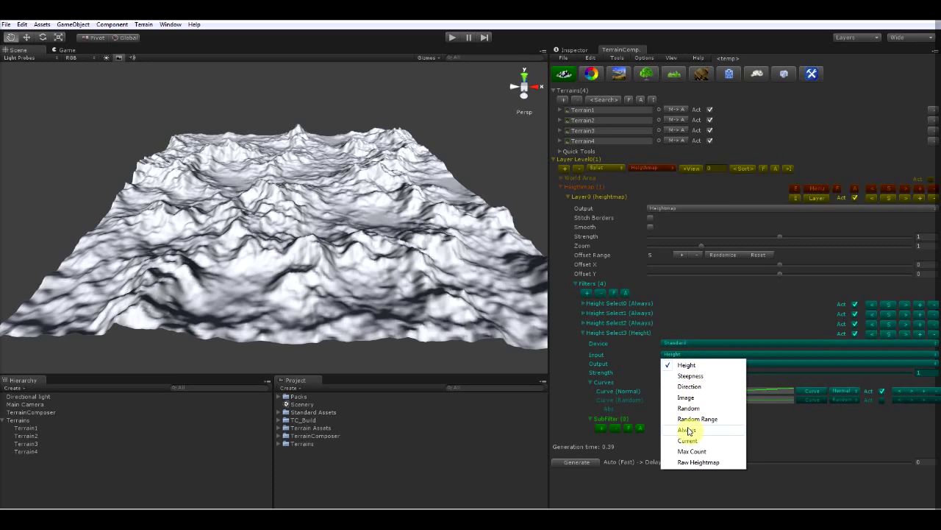
{"action": "left_click", "coordinate": [688, 430]}
{"action": "left_click", "coordinate": [685, 363]}
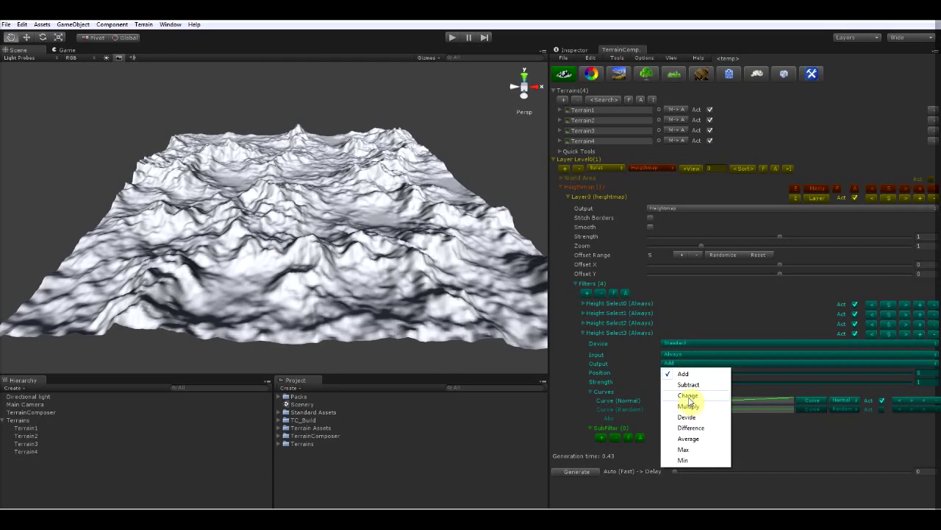
{"action": "left_click", "coordinate": [689, 396]}
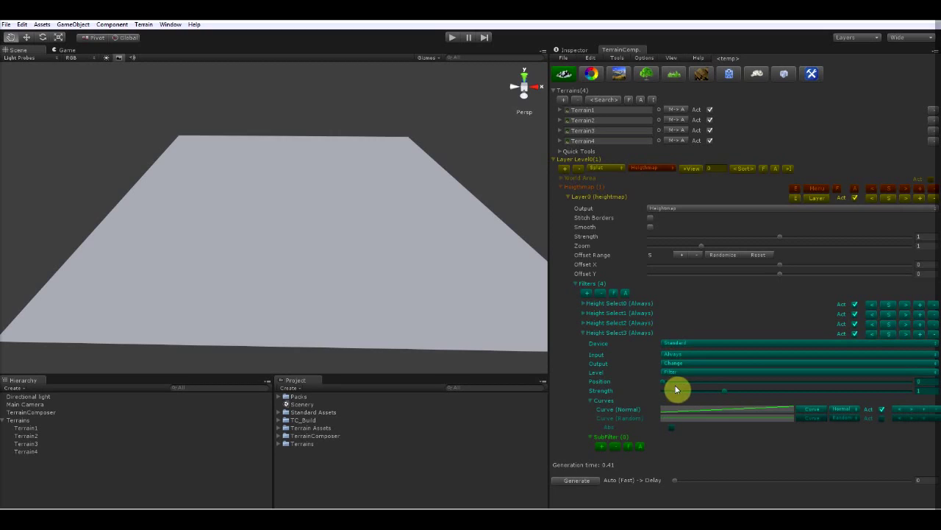
Step: Keep the Height Select3 position at 0 and try a strength of about 0.49
{"action": "mouse_move", "coordinate": [663, 381]}
{"action": "left_mouse_down"}
{"action": "mouse_move", "coordinate": [690, 381]}
{"action": "mouse_move", "coordinate": [646, 379]}
{"action": "left_mouse_up"}
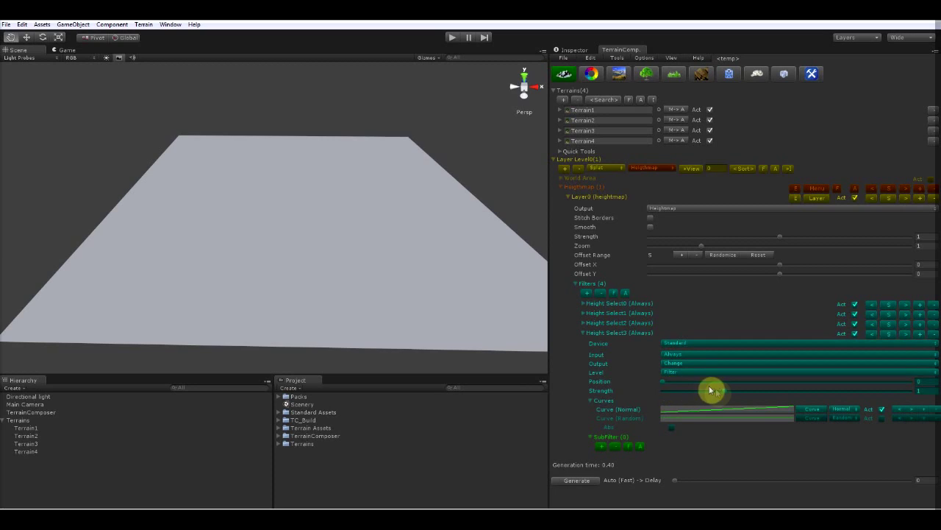
{"action": "left_click_drag", "start_coordinate": [721, 393], "coordinate": [698, 392]}
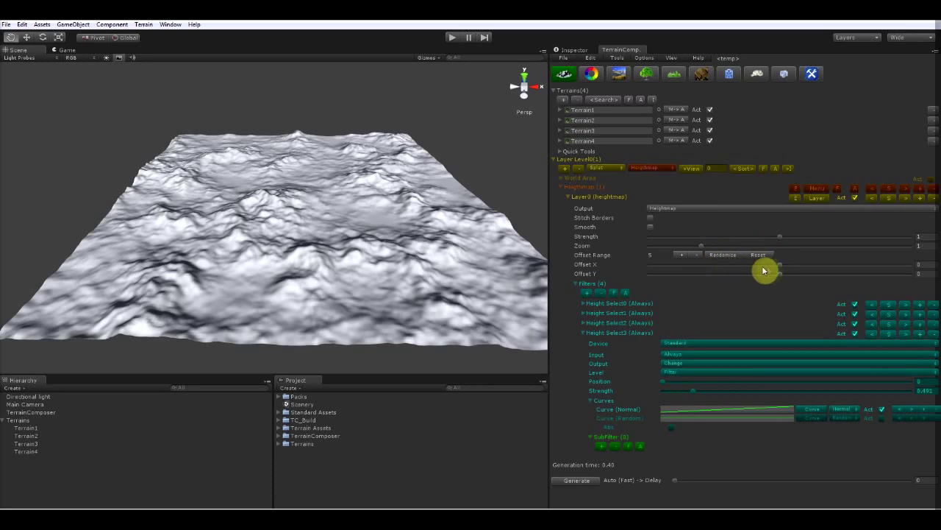
Step: Lower the Layer0 offset range to 1, try randomizing and shifting its offsets, and reset them
{"action": "left_click", "coordinate": [697, 254]}
{"action": "left_click", "coordinate": [698, 255]}
{"action": "left_click", "coordinate": [724, 255]}
{"action": "left_click_drag", "start_coordinate": [769, 266], "coordinate": [791, 269]}
{"action": "left_click", "coordinate": [758, 255]}
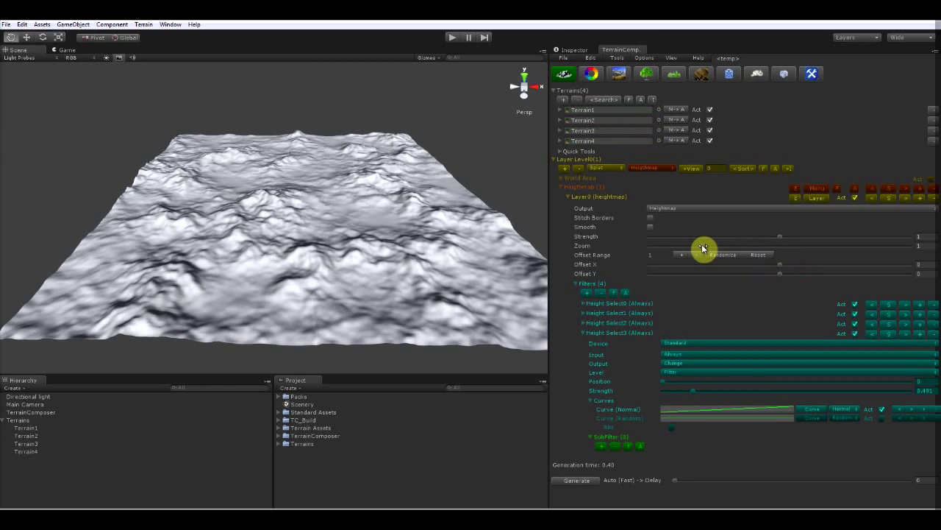
Step: Try a larger Layer0 zoom, return it to 1, and set the Height Select3 strength to 1
{"action": "mouse_move", "coordinate": [705, 247]}
{"action": "left_mouse_down"}
{"action": "mouse_move", "coordinate": [716, 248]}
{"action": "mouse_move", "coordinate": [678, 252]}
{"action": "mouse_move", "coordinate": [722, 251]}
{"action": "left_mouse_up"}
{"action": "left_click", "coordinate": [925, 245]}
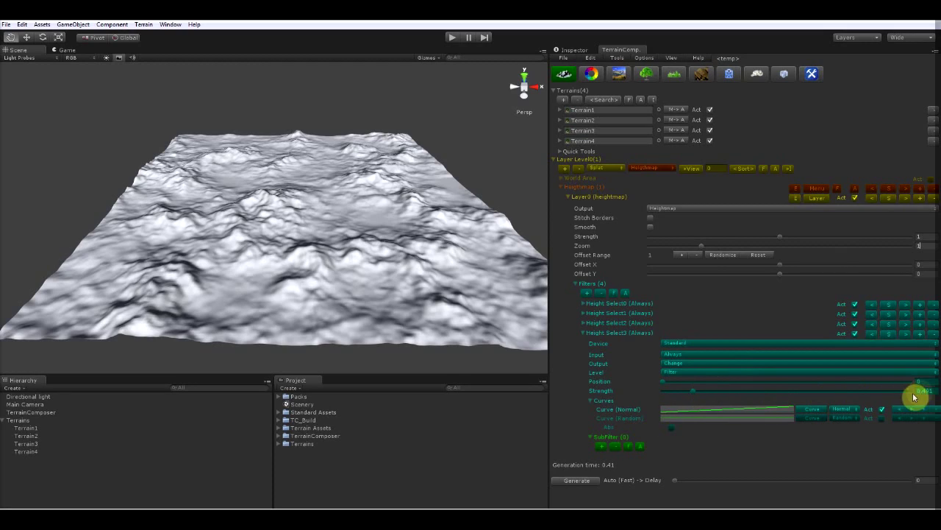
{"action": "type", "text": "1"}
{"action": "key", "text": "Return"}
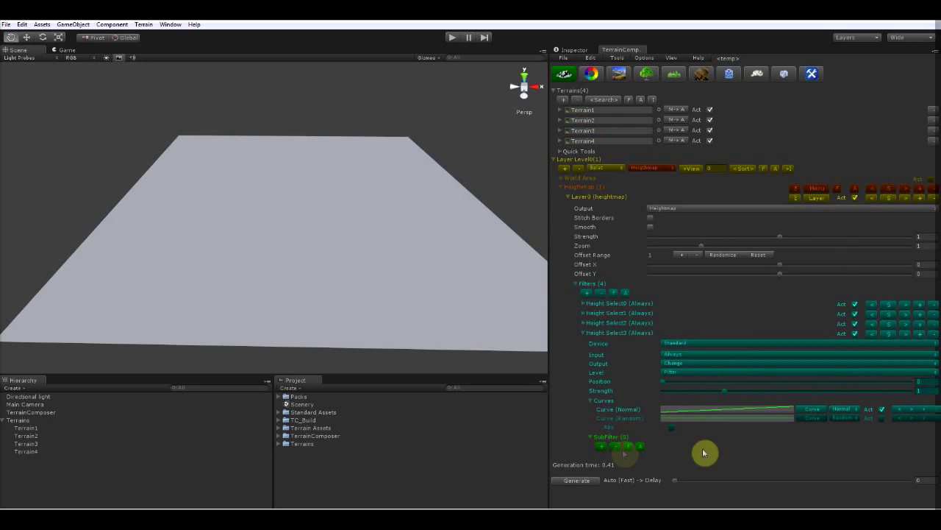
Step: Add a subfilter to Height Select3, give it a second curve, and switch its first curve to Perlin
{"action": "left_click", "coordinate": [603, 445]}
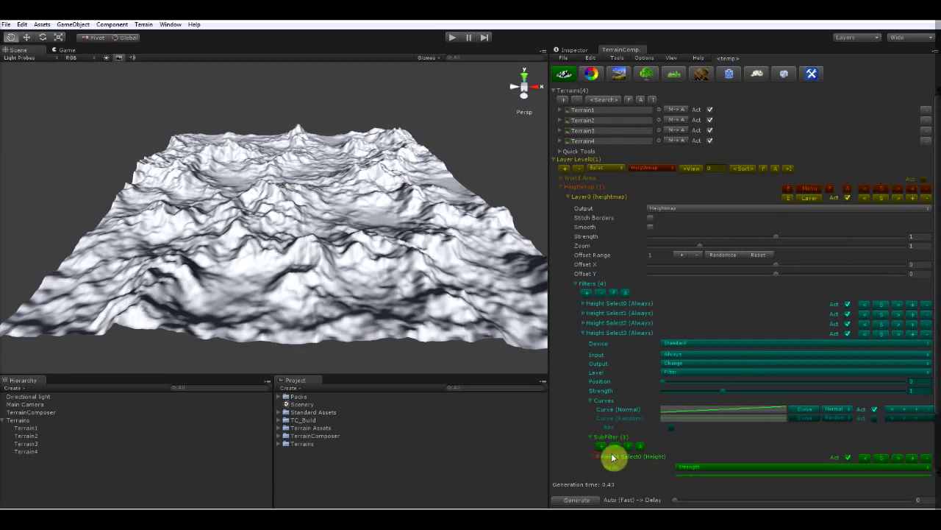
{"action": "scroll", "coordinate": [762, 455], "scroll_direction": "down", "scroll_amount": 3}
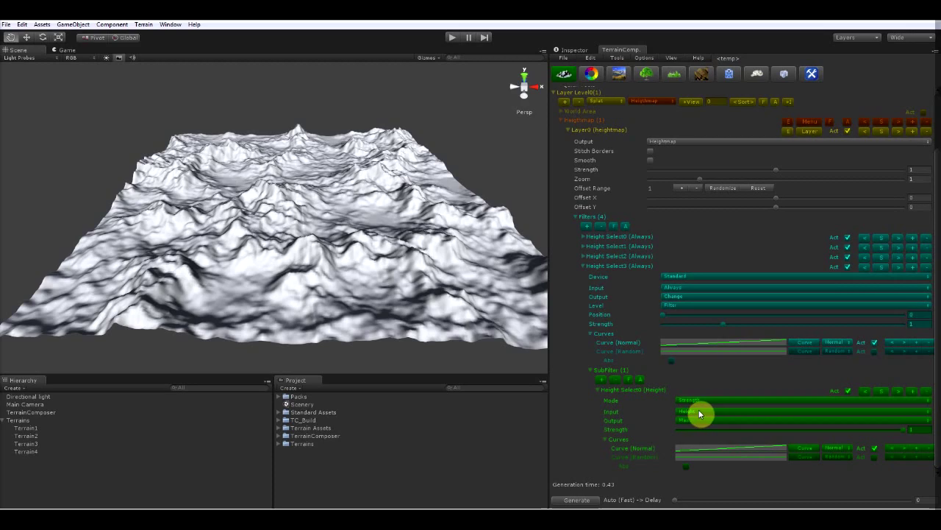
{"action": "left_click", "coordinate": [919, 449]}
{"action": "left_click", "coordinate": [832, 448]}
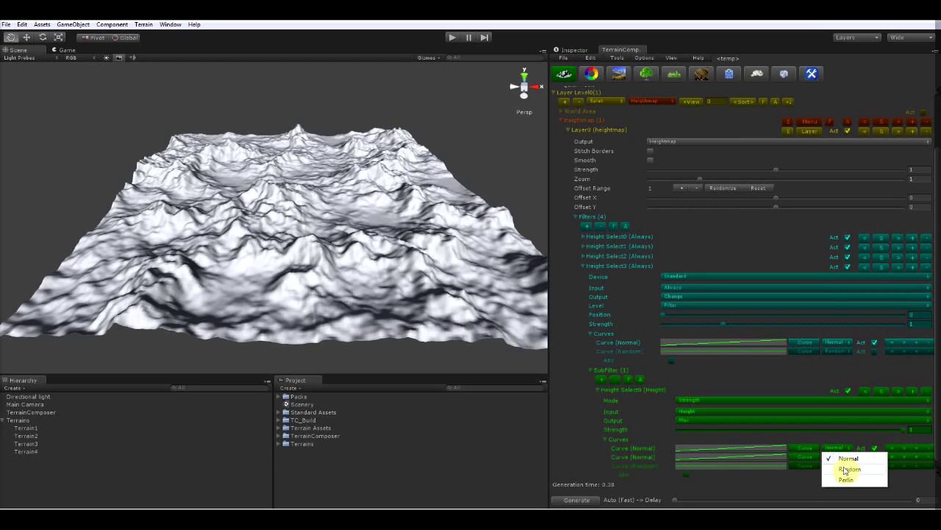
{"action": "left_click", "coordinate": [847, 478]}
Step: Apply the flat preset to the subfilter's Perlin curve and close the curve editor
{"action": "left_click", "coordinate": [784, 448]}
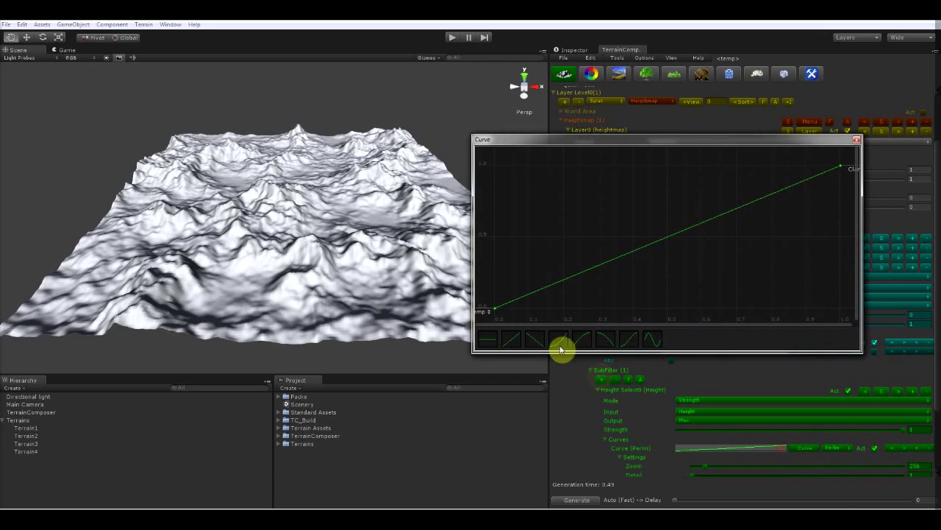
{"action": "left_click", "coordinate": [487, 342]}
{"action": "left_click", "coordinate": [857, 141]}
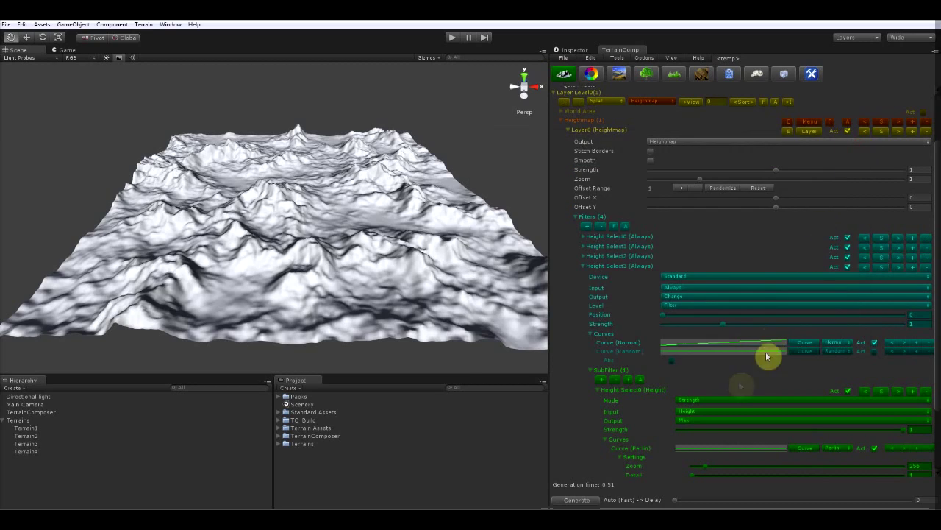
Step: Set the subfilter's Input to Always, its Perlin detail to 5, and enable Abs for the Perlin curve
{"action": "left_click", "coordinate": [702, 411]}
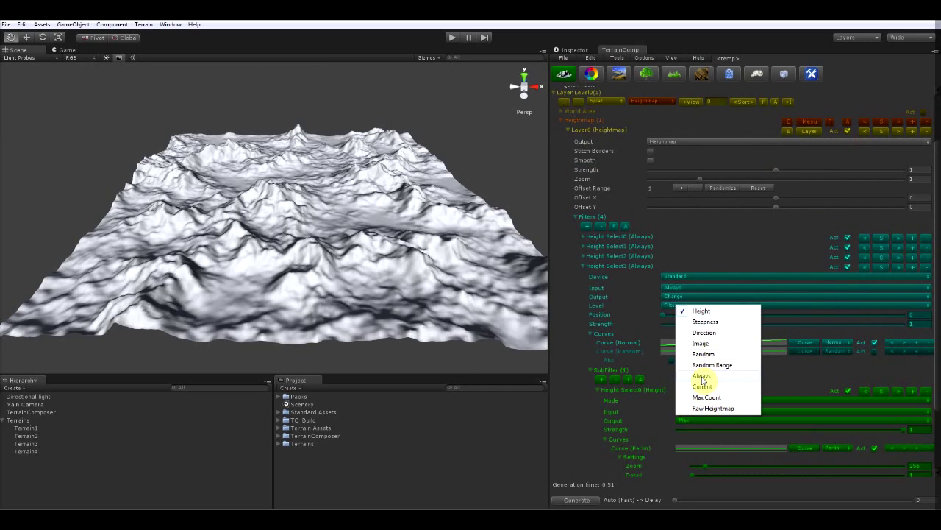
{"action": "left_click", "coordinate": [701, 376]}
{"action": "left_click_drag", "start_coordinate": [935, 347], "coordinate": [934, 427]}
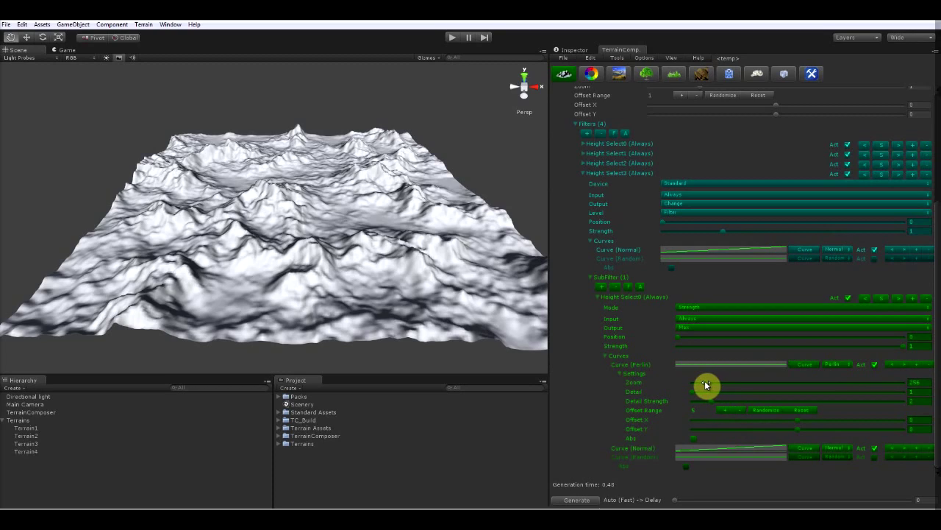
{"action": "left_click_drag", "start_coordinate": [696, 393], "coordinate": [802, 395]}
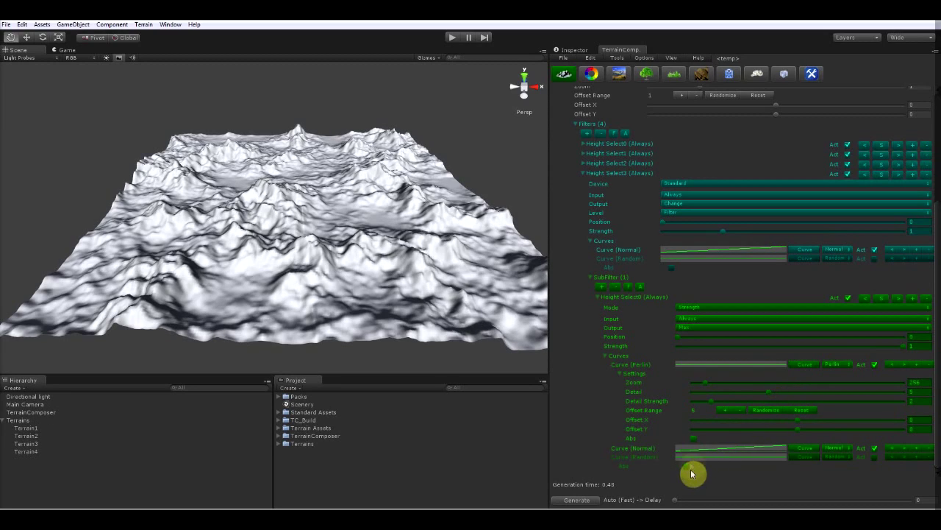
{"action": "left_click", "coordinate": [695, 438]}
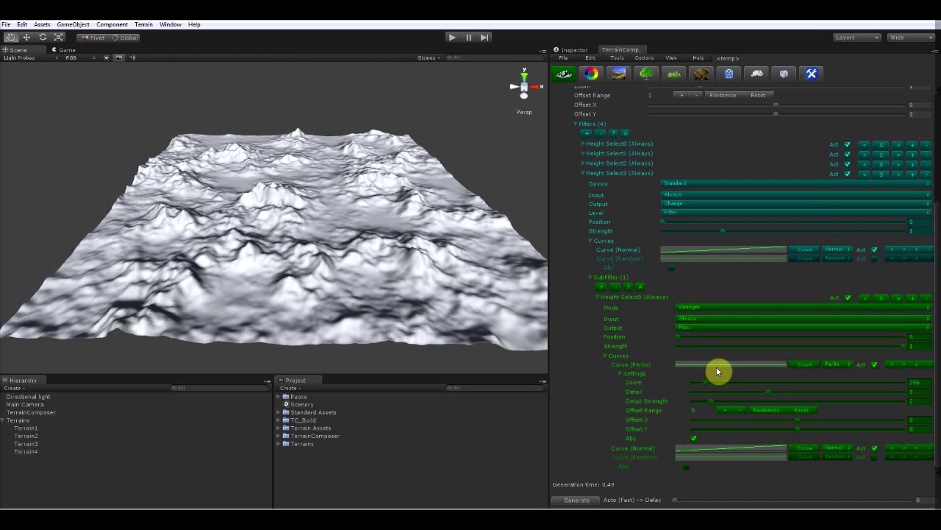
Step: Set the subfilter's Perlin zoom to 660 and adjust its position, trying 0.322 and 0.259 before about 0.22
{"action": "left_click_drag", "start_coordinate": [689, 336], "coordinate": [749, 334]}
{"action": "left_click_drag", "start_coordinate": [712, 382], "coordinate": [727, 377]}
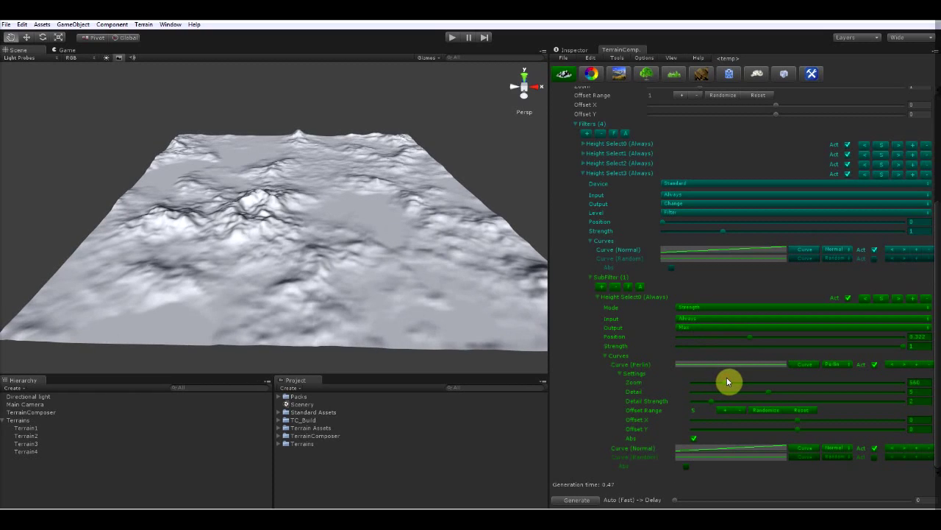
{"action": "mouse_move", "coordinate": [748, 339]}
{"action": "left_mouse_down"}
{"action": "mouse_move", "coordinate": [711, 340]}
{"action": "mouse_move", "coordinate": [735, 339]}
{"action": "left_mouse_up"}
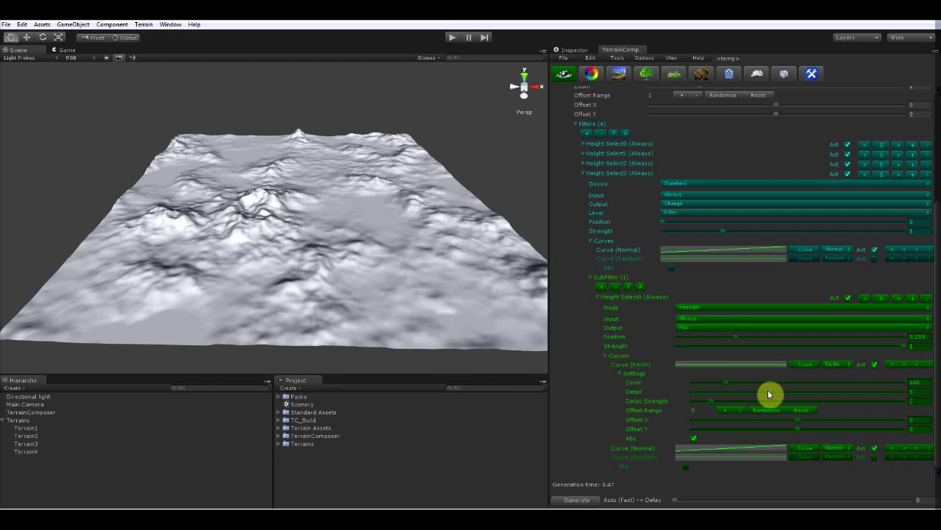
{"action": "left_click_drag", "start_coordinate": [732, 341], "coordinate": [710, 342]}
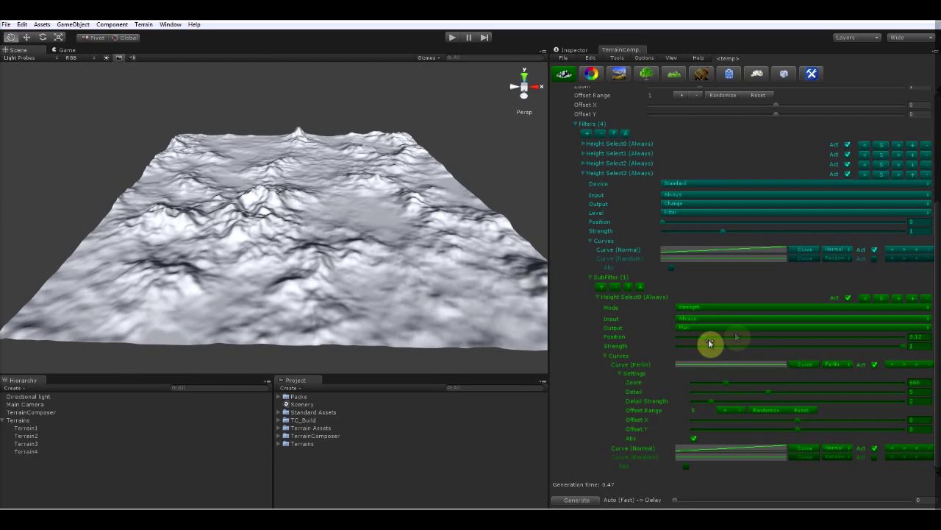
Step: Duplicate heightmap Layer0 to create Layer1, collapsing the Height Select3 settings and the original layer
{"action": "left_click", "coordinate": [582, 176]}
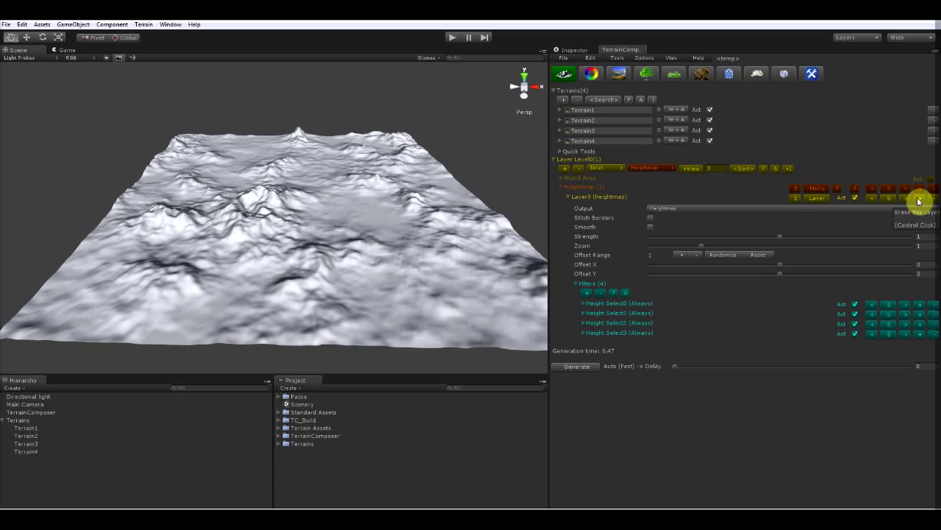
{"action": "left_click", "coordinate": [918, 201]}
{"action": "left_click", "coordinate": [568, 197]}
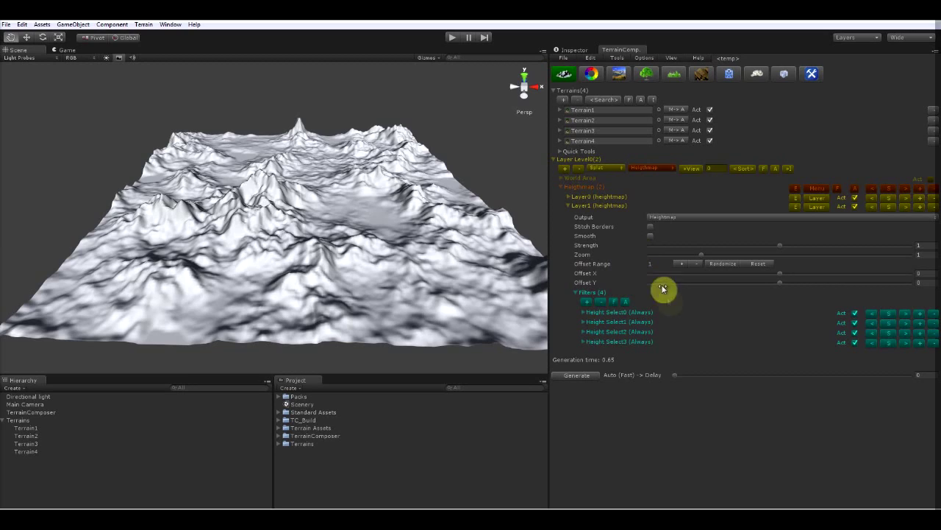
Step: Invert the normal curve of the subfilter in Layer1's Height Select3
{"action": "left_click", "coordinate": [582, 341]}
{"action": "scroll", "coordinate": [765, 418], "scroll_direction": "down", "scroll_amount": 4}
{"action": "scroll", "coordinate": [772, 425], "scroll_direction": "down", "scroll_amount": 1}
{"action": "left_click", "coordinate": [802, 449]}
{"action": "mouse_move", "coordinate": [812, 471]}
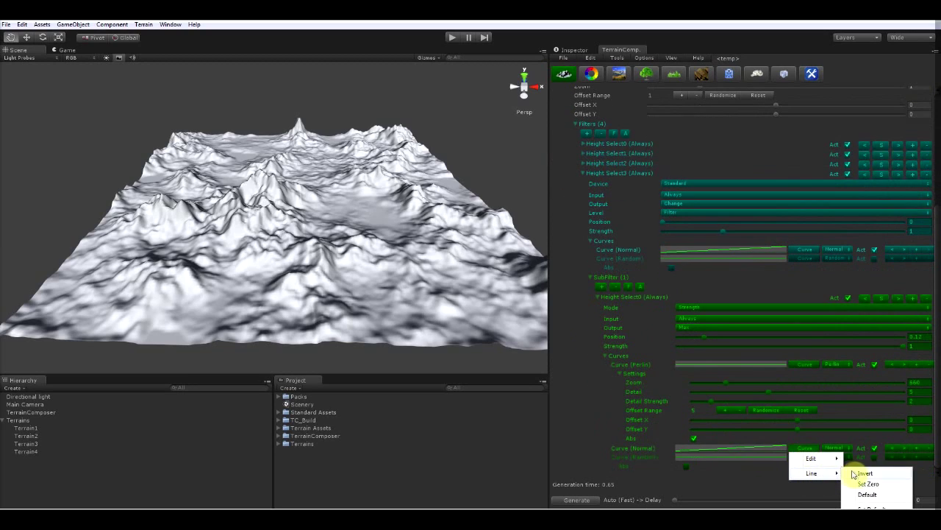
{"action": "left_click", "coordinate": [853, 473]}
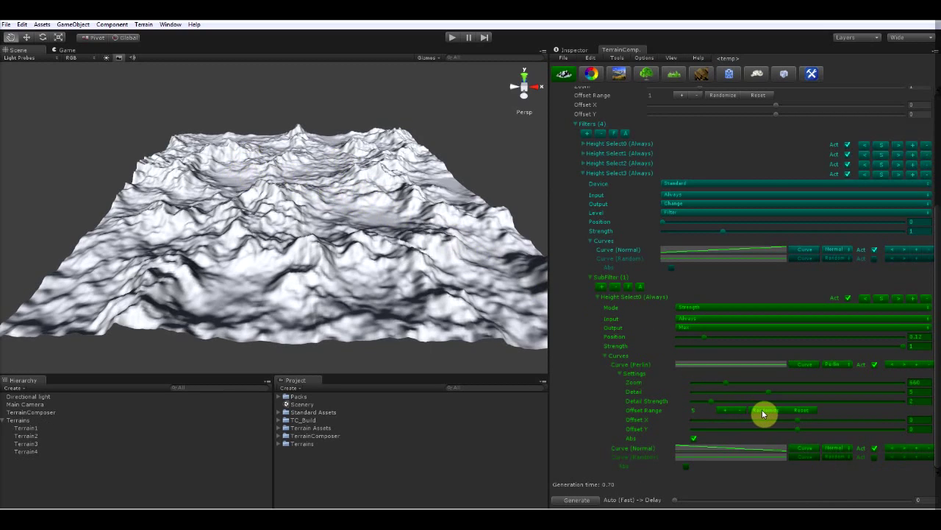
Step: Increase Layer1's Offset X and reduce its Strength to 0.498
{"action": "scroll", "coordinate": [762, 412], "scroll_direction": "up", "scroll_amount": 2}
{"action": "scroll", "coordinate": [761, 413], "scroll_direction": "up", "scroll_amount": 6}
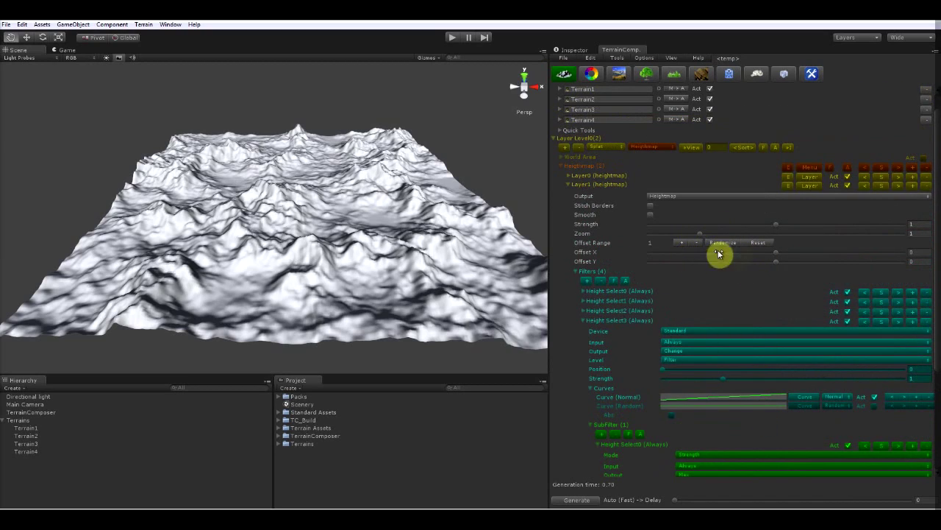
{"action": "left_click_drag", "start_coordinate": [775, 254], "coordinate": [862, 256]}
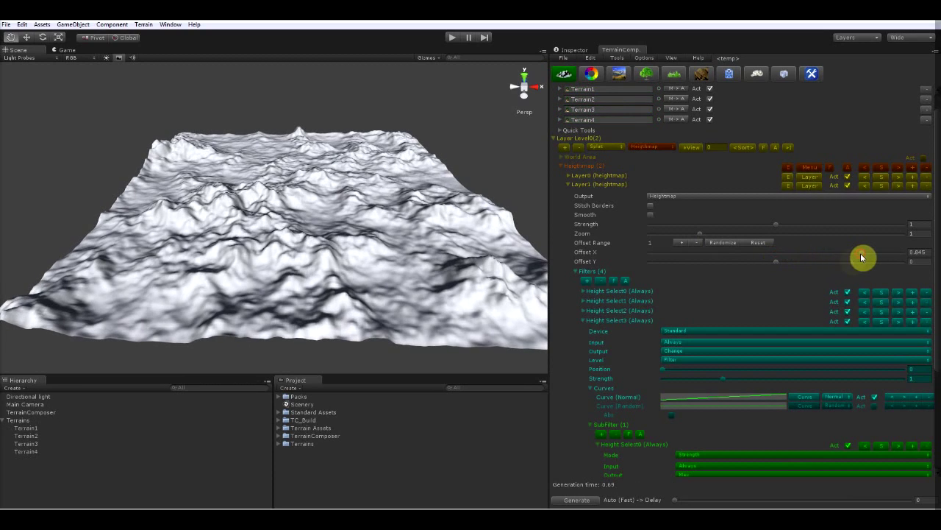
{"action": "left_click_drag", "start_coordinate": [776, 225], "coordinate": [711, 227]}
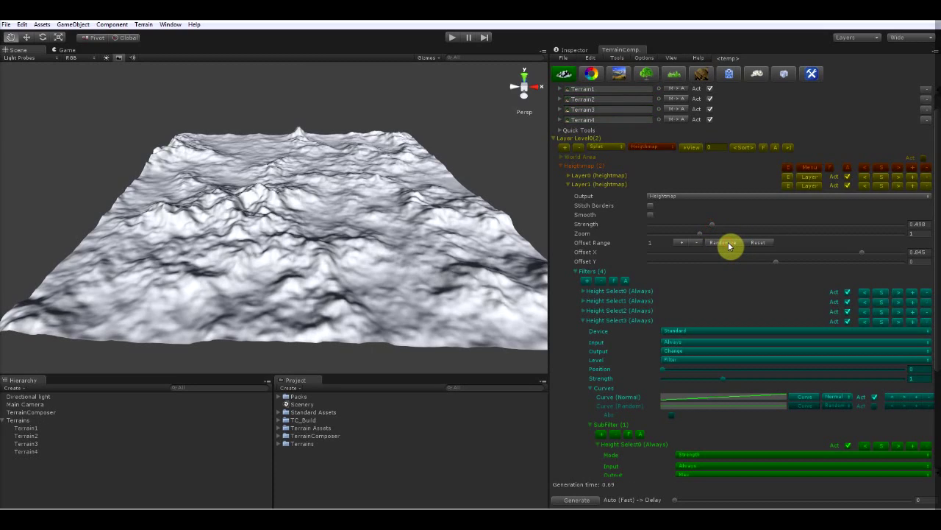
Step: Randomize Layer1's offsets with an Offset Range of 20 and set its Zoom to 0.801
{"action": "left_click", "coordinate": [730, 245]}
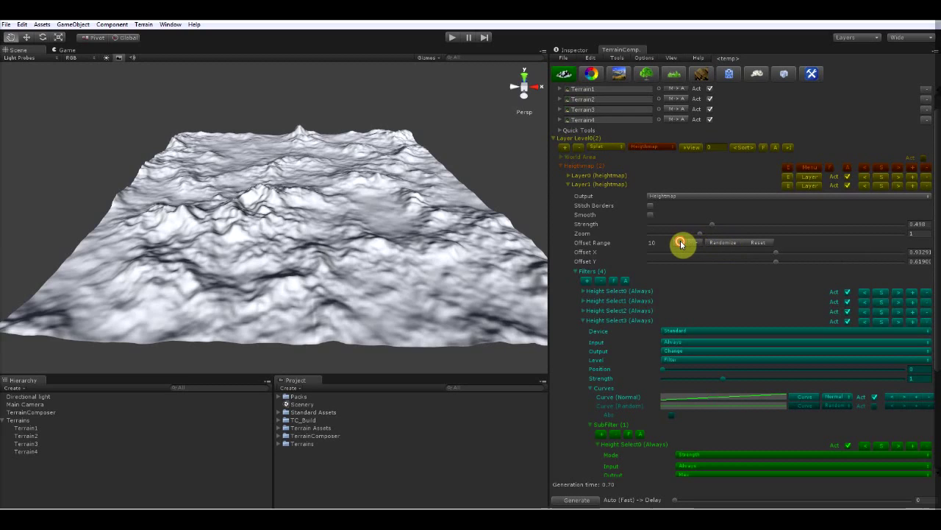
{"action": "left_click", "coordinate": [681, 243]}
{"action": "left_click", "coordinate": [729, 245]}
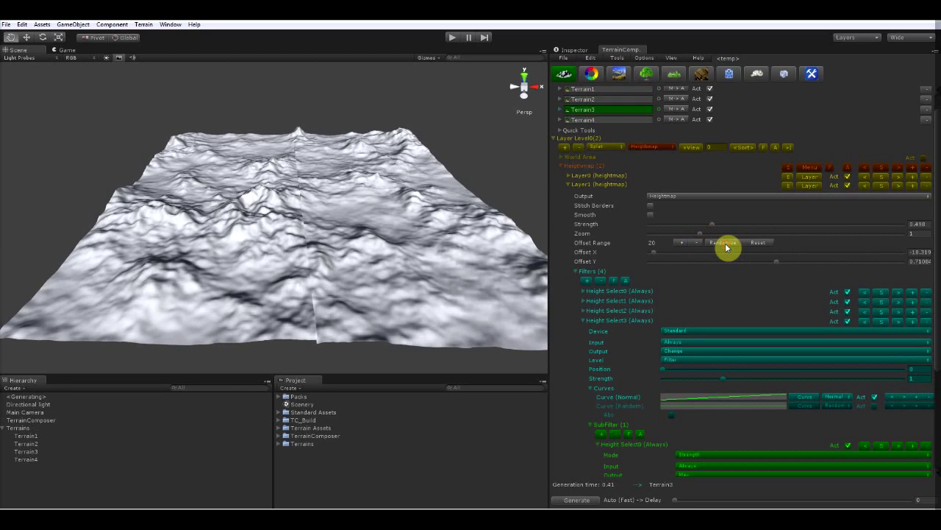
{"action": "left_click_drag", "start_coordinate": [699, 235], "coordinate": [694, 237]}
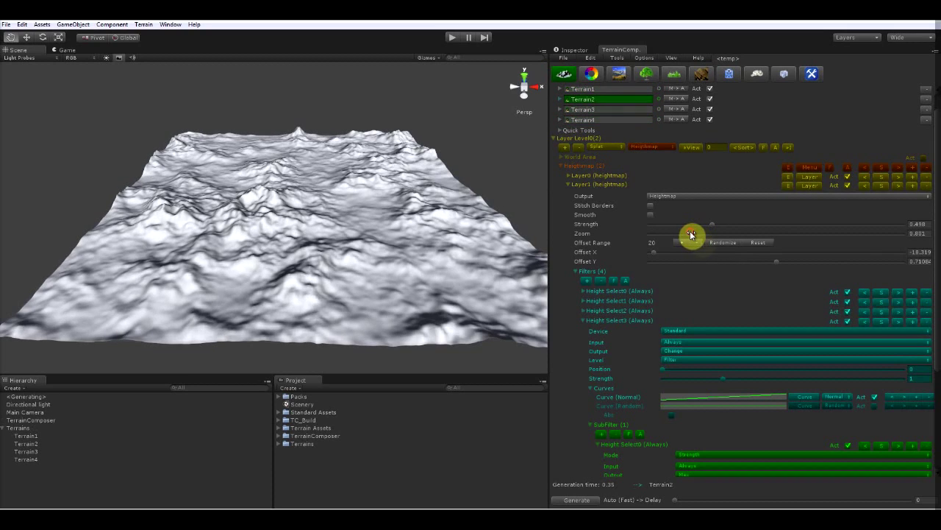
Step: Open the normal curve of Layer1's Height Select2 and add keys at about 0.13 and 0.25
{"action": "scroll", "coordinate": [868, 360], "scroll_direction": "down", "scroll_amount": 5}
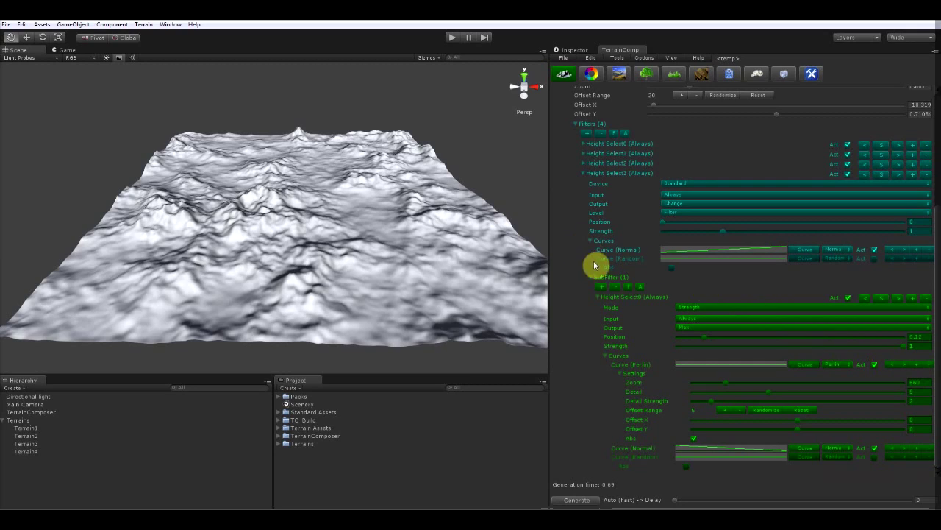
{"action": "left_click", "coordinate": [583, 176]}
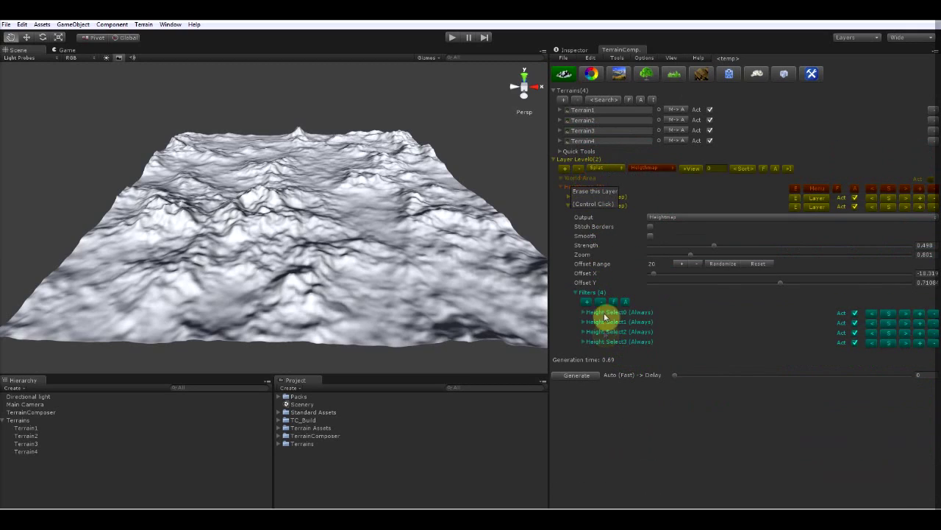
{"action": "left_click", "coordinate": [586, 334]}
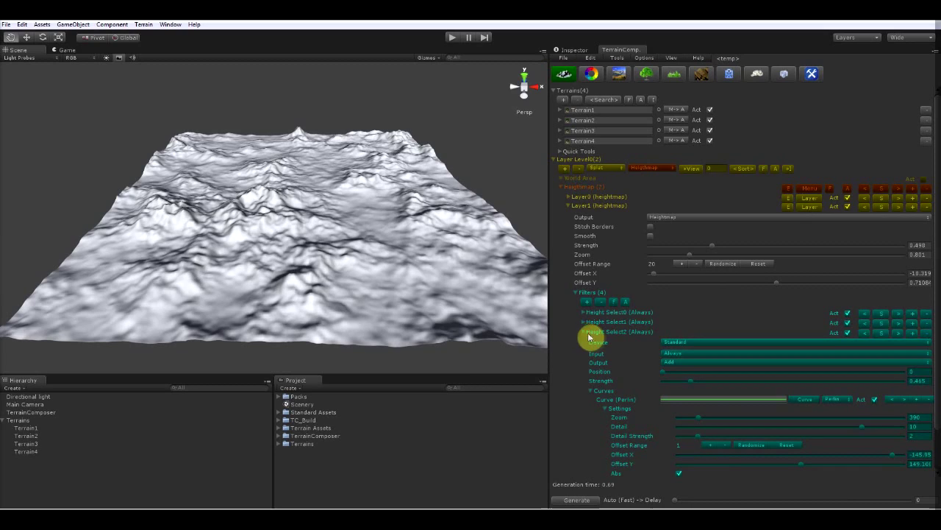
{"action": "scroll", "coordinate": [727, 421], "scroll_direction": "down", "scroll_amount": 2}
{"action": "left_click", "coordinate": [726, 440]}
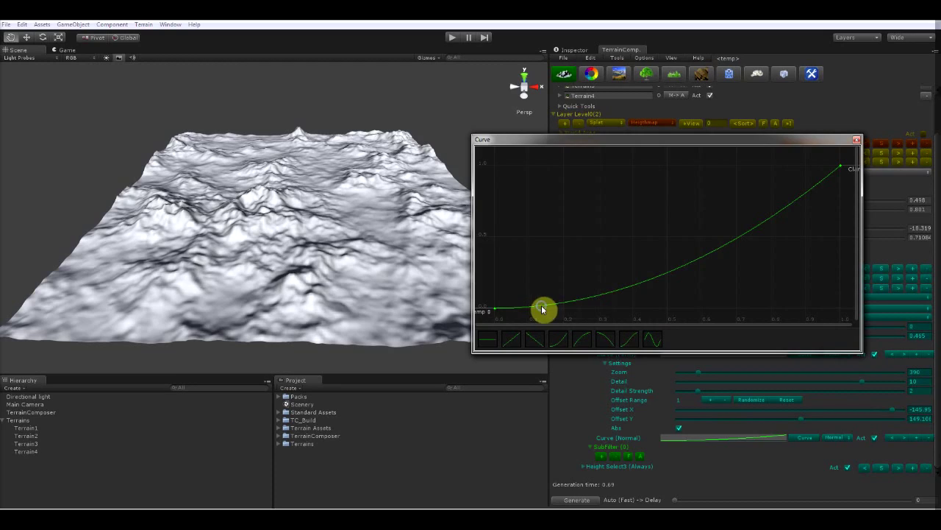
{"action": "left_click", "coordinate": [574, 312]}
{"action": "right_click", "coordinate": [581, 298]}
{"action": "left_click", "coordinate": [595, 307]}
Step: Add four more keys to the Height Select2 curve between about 0.38 and 0.77
{"action": "right_click", "coordinate": [626, 287]}
{"action": "left_click", "coordinate": [636, 293]}
{"action": "right_click", "coordinate": [671, 272]}
{"action": "left_click", "coordinate": [684, 278]}
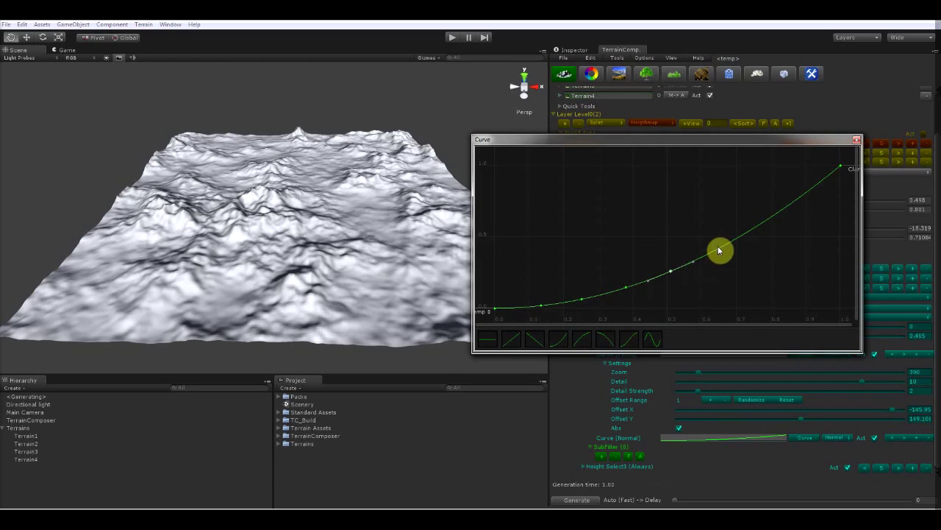
{"action": "right_click", "coordinate": [729, 254]}
{"action": "left_click", "coordinate": [737, 258]}
{"action": "right_click", "coordinate": [759, 234]}
{"action": "left_click", "coordinate": [766, 235]}
Step: Shape the curve's keys into a stepped terrace profile, lower the end key to about 0.67, and close the curve editor
{"action": "left_click_drag", "start_coordinate": [541, 306], "coordinate": [663, 274]}
{"action": "left_click_drag", "start_coordinate": [719, 252], "coordinate": [674, 263]}
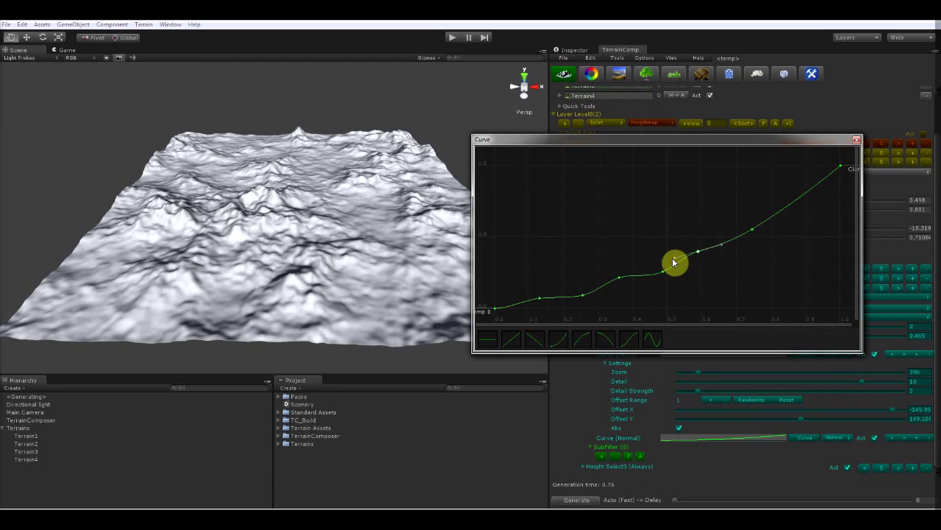
{"action": "left_click_drag", "start_coordinate": [752, 233], "coordinate": [758, 240]}
{"action": "left_click_drag", "start_coordinate": [843, 167], "coordinate": [839, 212]}
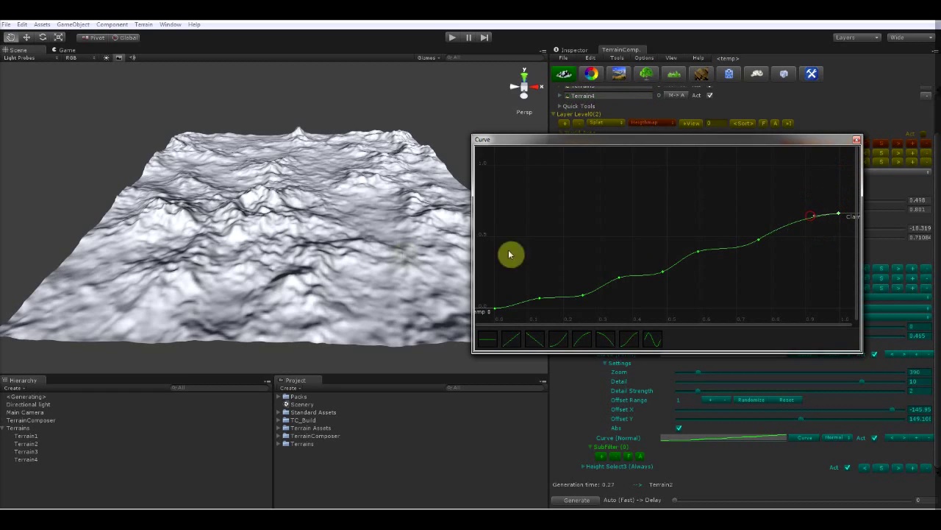
{"action": "left_click", "coordinate": [390, 250]}
Step: Examine the terraced terrain relief up close and from a distance in the scene
{"action": "middle_click_drag", "start_coordinate": [393, 265], "coordinate": [362, 276]}
{"action": "scroll", "coordinate": [362, 269], "scroll_direction": "up", "scroll_amount": 5}
{"action": "scroll", "coordinate": [349, 226], "scroll_direction": "down", "scroll_amount": 4}
{"action": "middle_click_drag", "start_coordinate": [349, 227], "coordinate": [362, 261]}
{"action": "scroll", "coordinate": [360, 266], "scroll_direction": "up", "scroll_amount": 4}
{"action": "scroll", "coordinate": [372, 252], "scroll_direction": "down", "scroll_amount": 10}
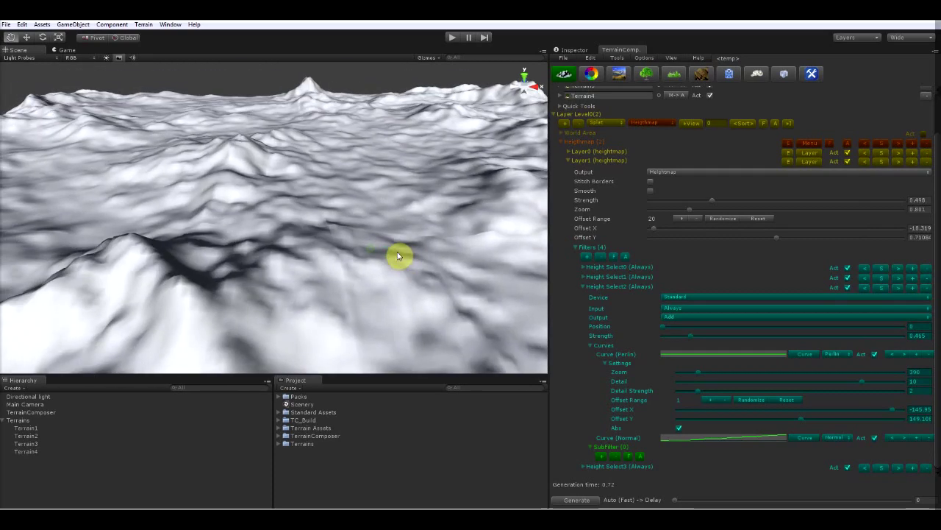
{"action": "middle_click_drag", "start_coordinate": [345, 268], "coordinate": [346, 272]}
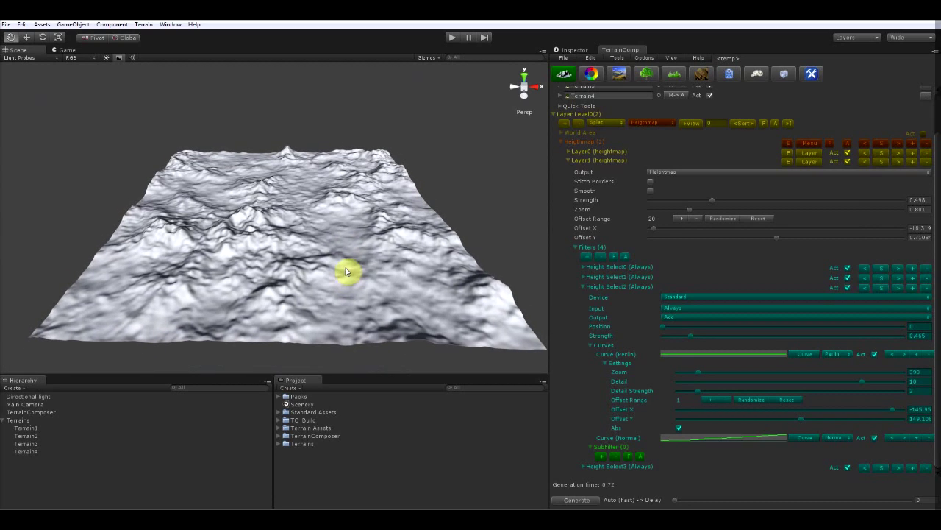
Step: Set Layer1's Zoom to 1.284 and its Strength to 0.857, and inspect the terrain
{"action": "scroll", "coordinate": [689, 332], "scroll_direction": "up", "scroll_amount": 2}
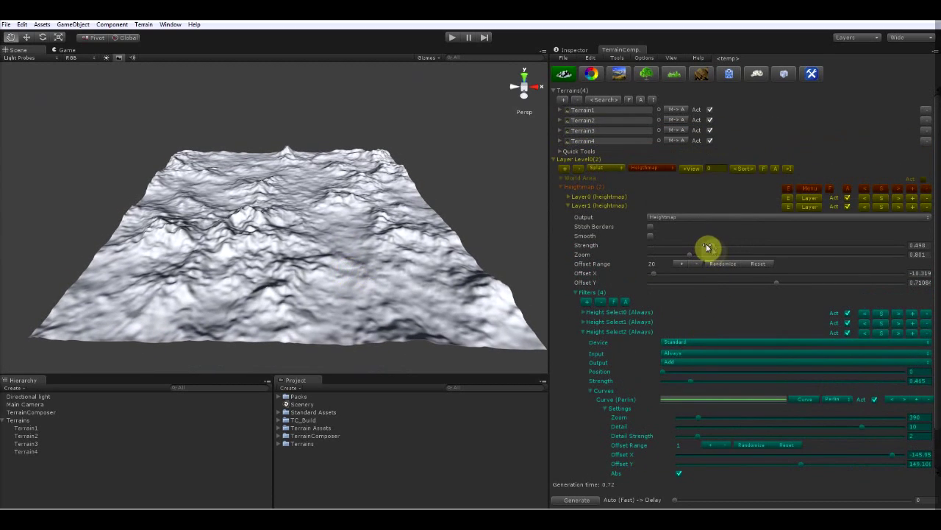
{"action": "left_click_drag", "start_coordinate": [692, 258], "coordinate": [717, 262]}
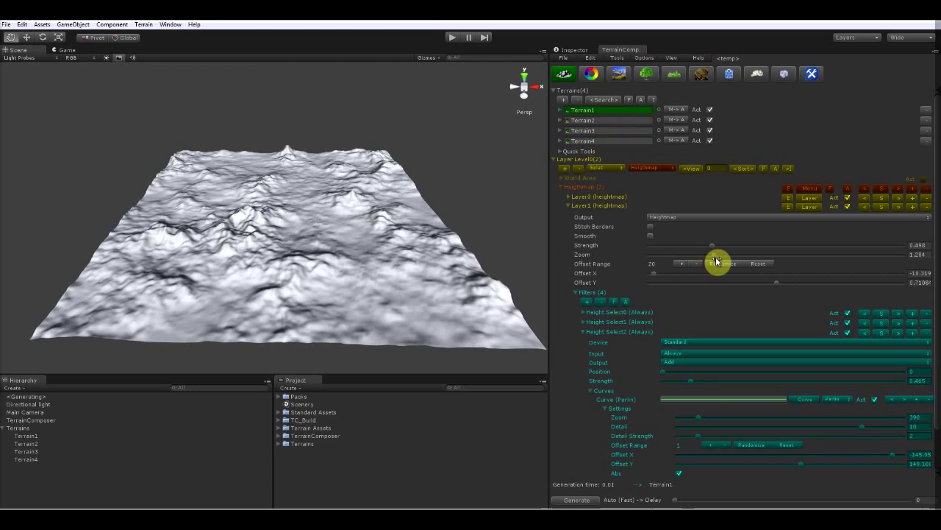
{"action": "left_click_drag", "start_coordinate": [714, 247], "coordinate": [758, 252]}
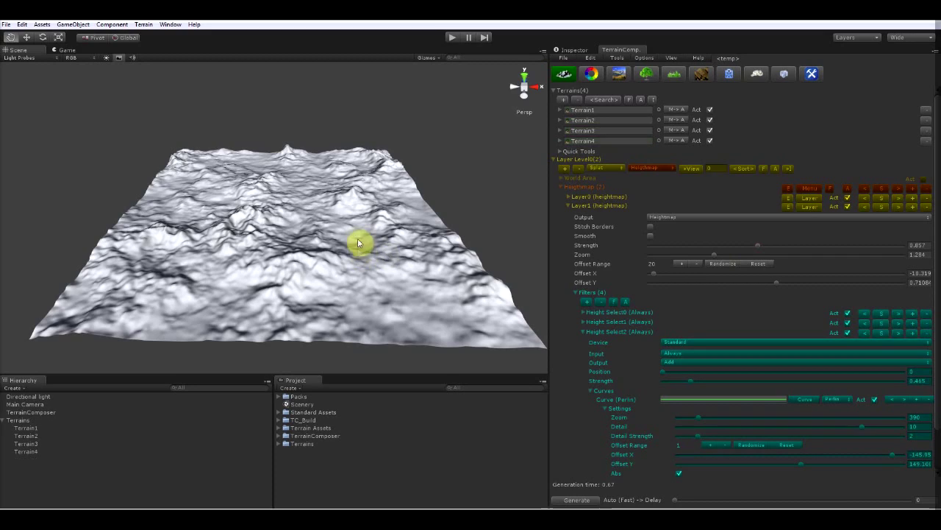
{"action": "left_click_drag", "start_coordinate": [367, 257], "coordinate": [387, 248], "text": "alt"}
{"action": "scroll", "coordinate": [377, 247], "scroll_direction": "up", "scroll_amount": 6}
{"action": "middle_click_drag", "start_coordinate": [386, 248], "coordinate": [358, 256]}
{"action": "scroll", "coordinate": [354, 262], "scroll_direction": "down", "scroll_amount": 6}
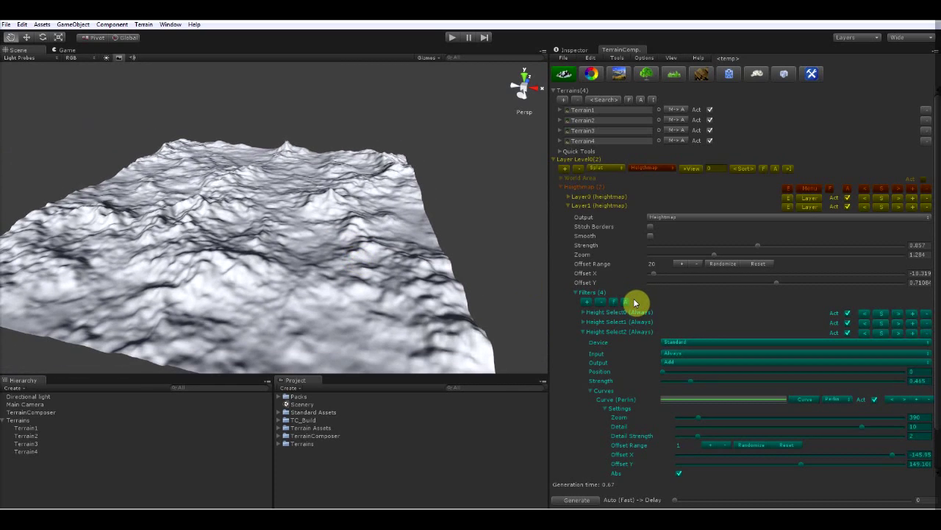
Step: Add a new terrain entry and create five terrain instances to extend the terrain to 3x3 tiles
{"action": "left_click", "coordinate": [571, 206]}
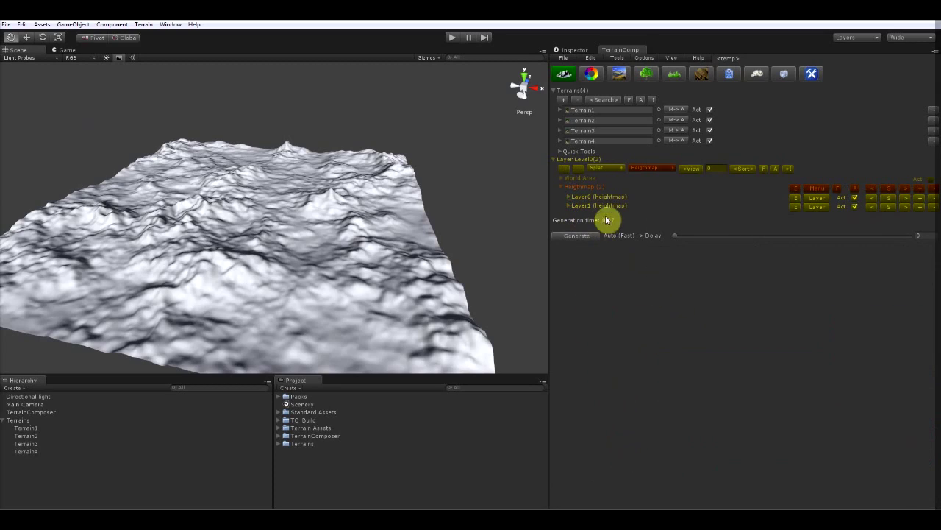
{"action": "left_click", "coordinate": [561, 148]}
{"action": "left_click", "coordinate": [561, 148]}
{"action": "left_click", "coordinate": [564, 100]}
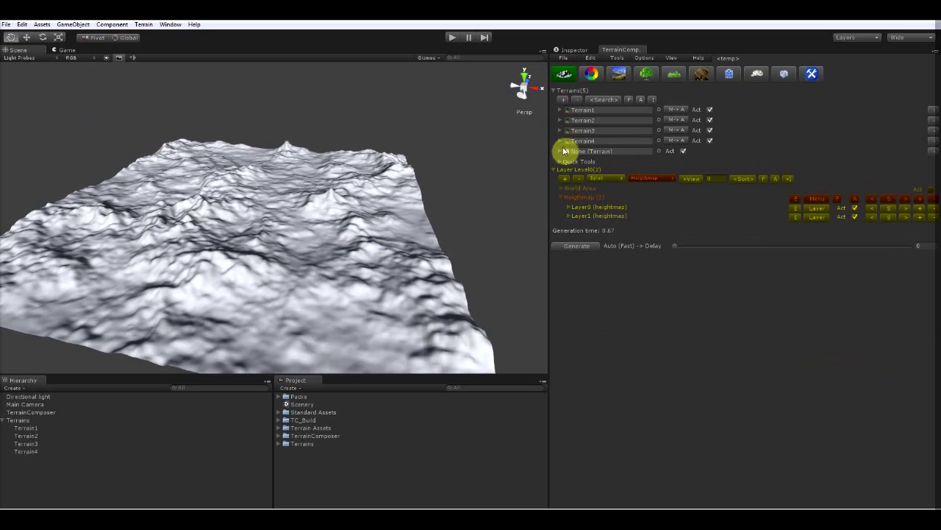
{"action": "left_click", "coordinate": [561, 151]}
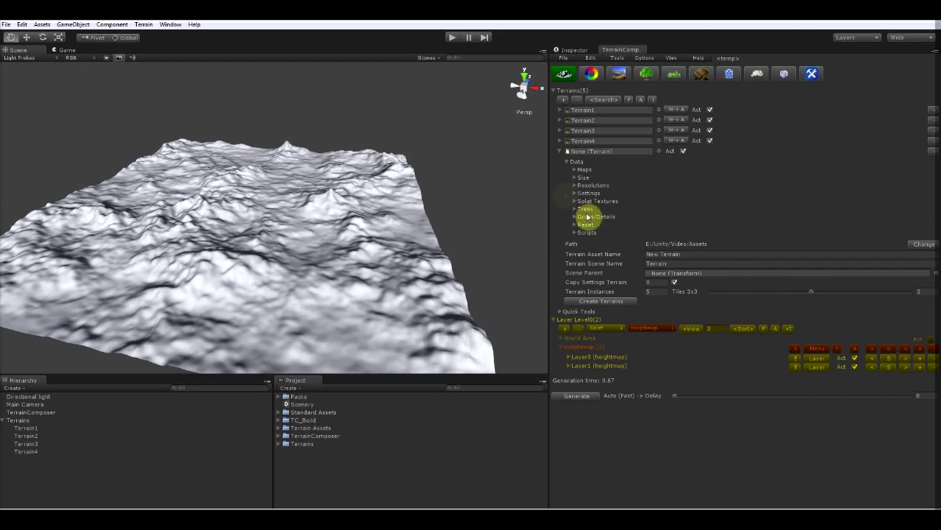
{"action": "left_click", "coordinate": [575, 185]}
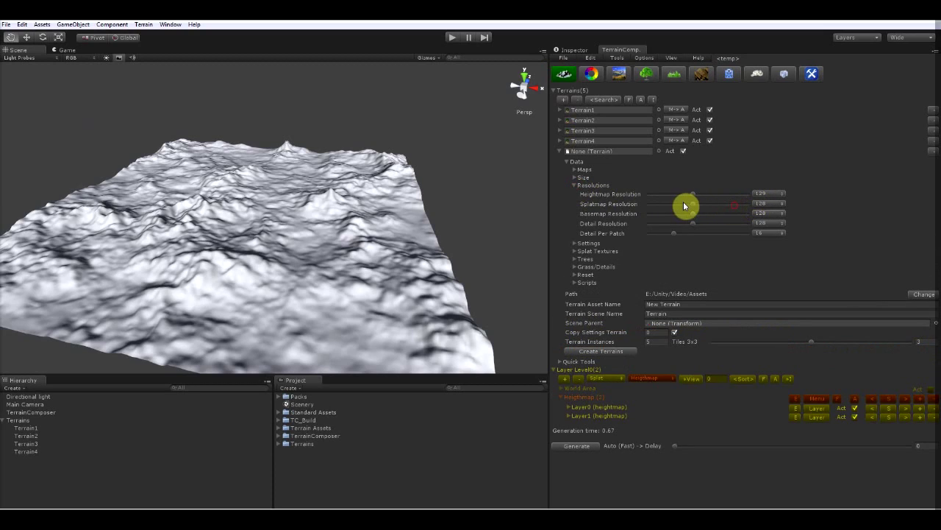
{"action": "left_click", "coordinate": [611, 354]}
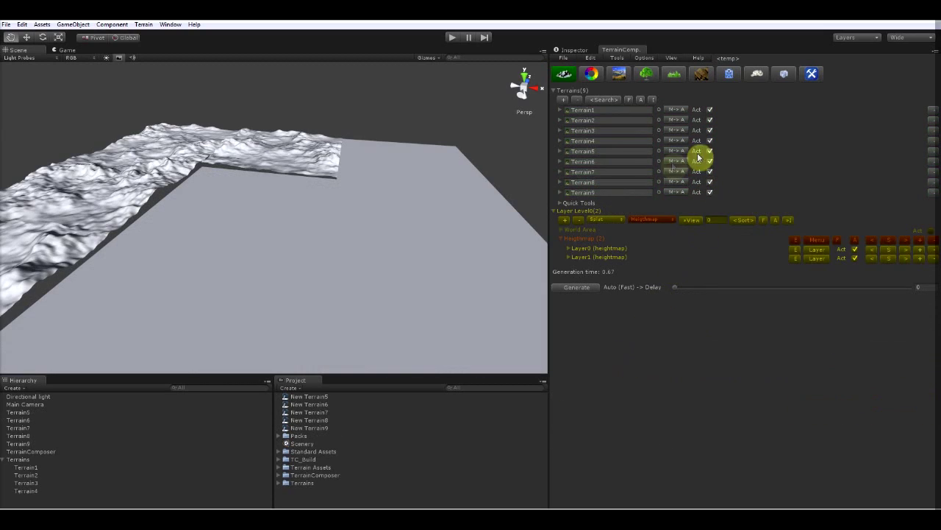
Step: Generate the heightmap across all nine terrain tiles and view the whole terrain
{"action": "left_click", "coordinate": [577, 286]}
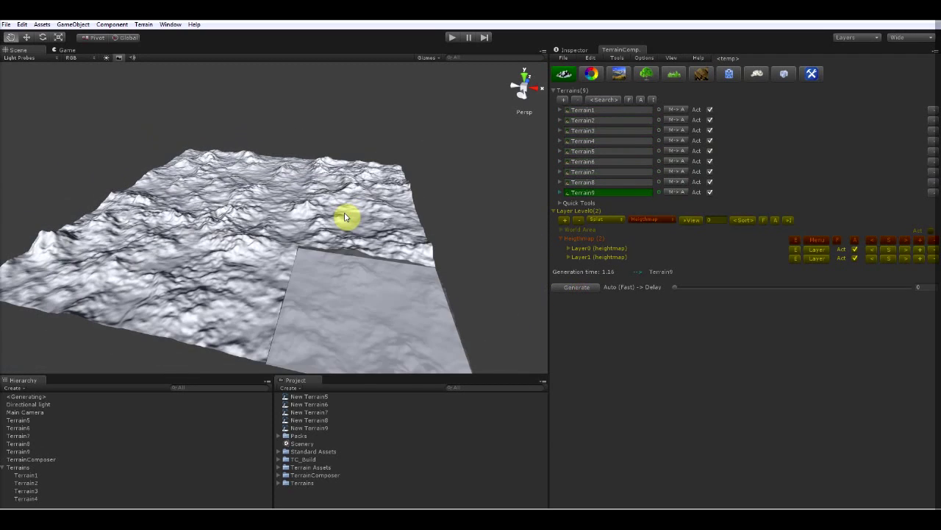
{"action": "left_click_drag", "start_coordinate": [343, 286], "coordinate": [211, 287], "text": "alt"}
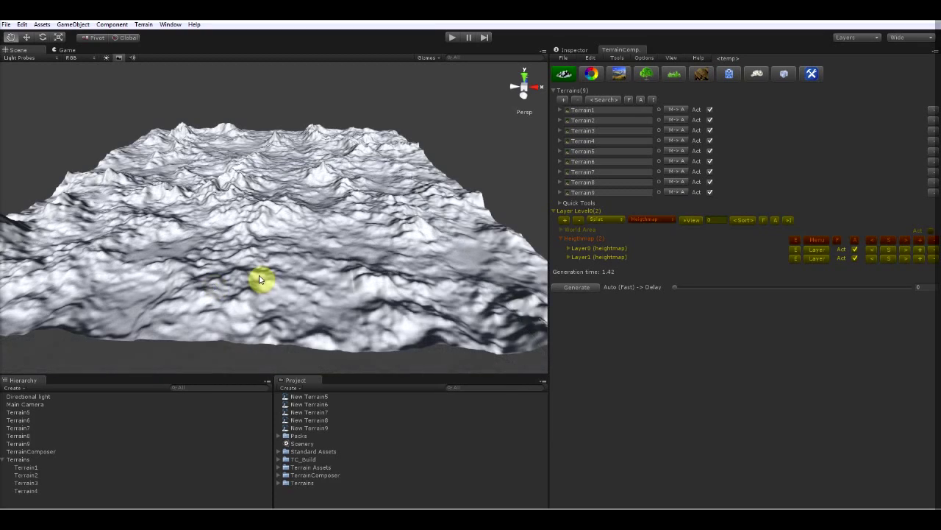
{"action": "left_click_drag", "start_coordinate": [260, 280], "coordinate": [262, 283], "text": "alt"}
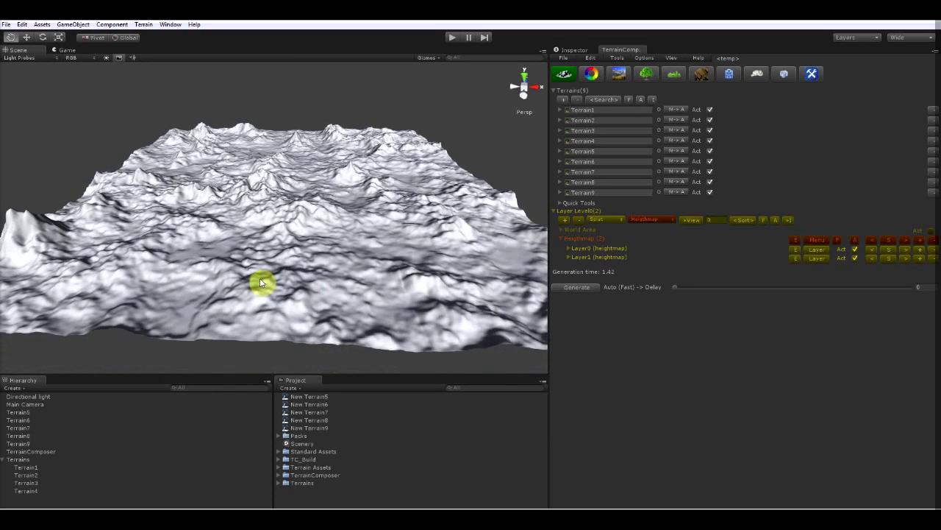
{"action": "scroll", "coordinate": [270, 283], "scroll_direction": "down", "scroll_amount": 3}
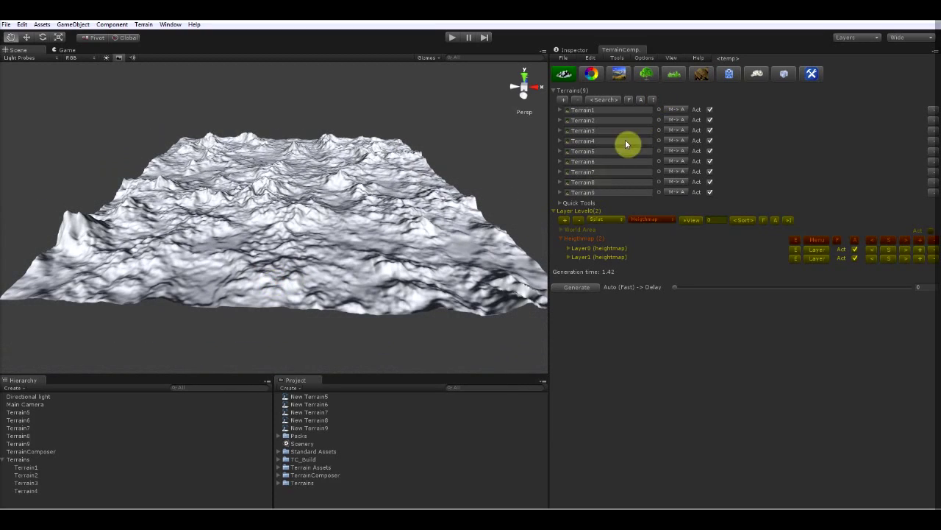
Step: Set the heightmap resolution to 1025 for all terrains from Terrain9's settings and regenerate the heightmap
{"action": "left_click", "coordinate": [560, 193]}
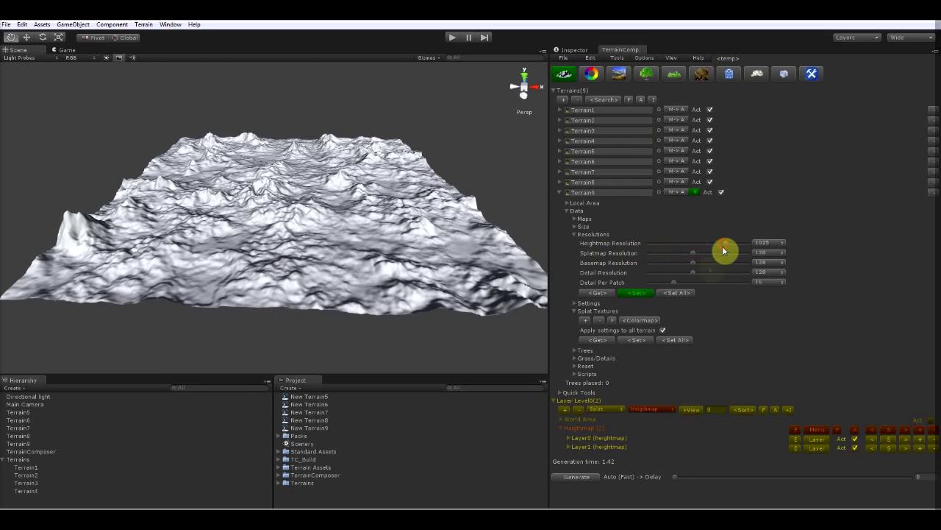
{"action": "left_click", "coordinate": [673, 293]}
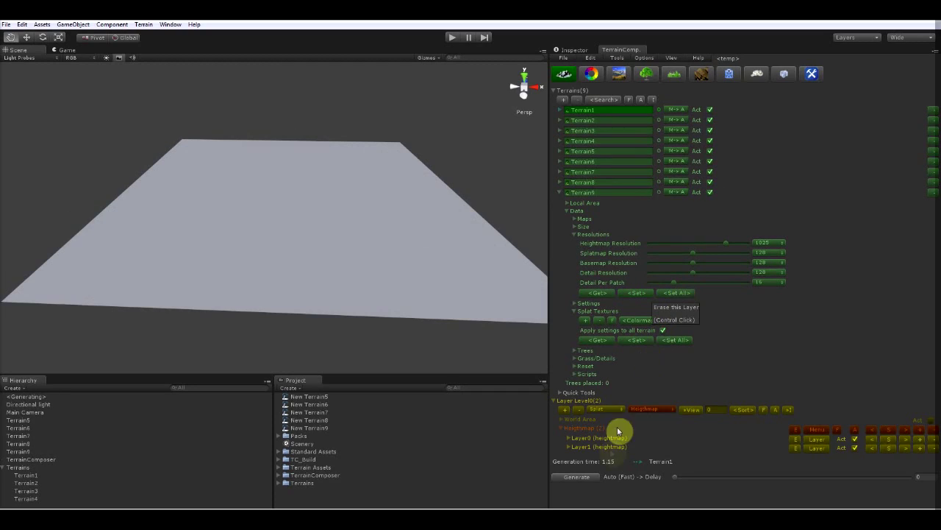
{"action": "left_click", "coordinate": [594, 478]}
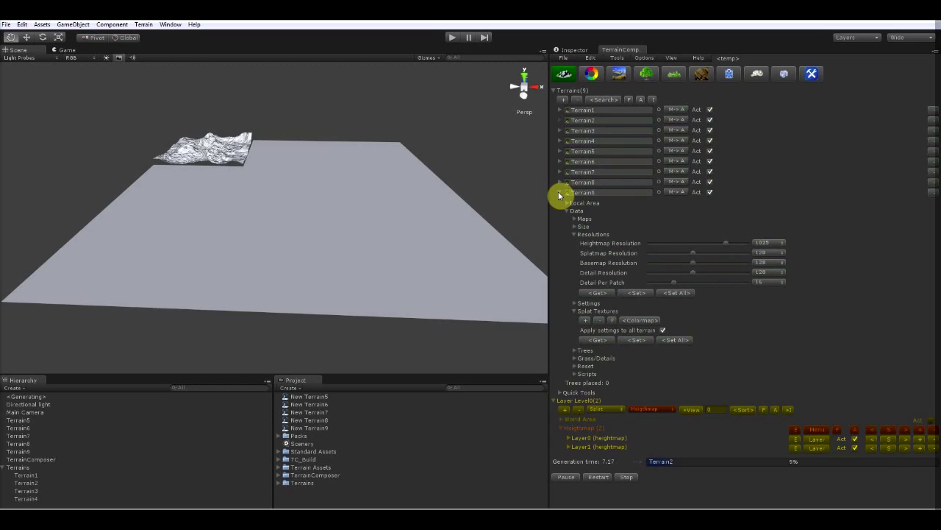
Step: Examine the terrain tiles up close and from afar while the high-resolution heightmap regenerates
{"action": "scroll", "coordinate": [342, 237], "scroll_direction": "up", "scroll_amount": 5}
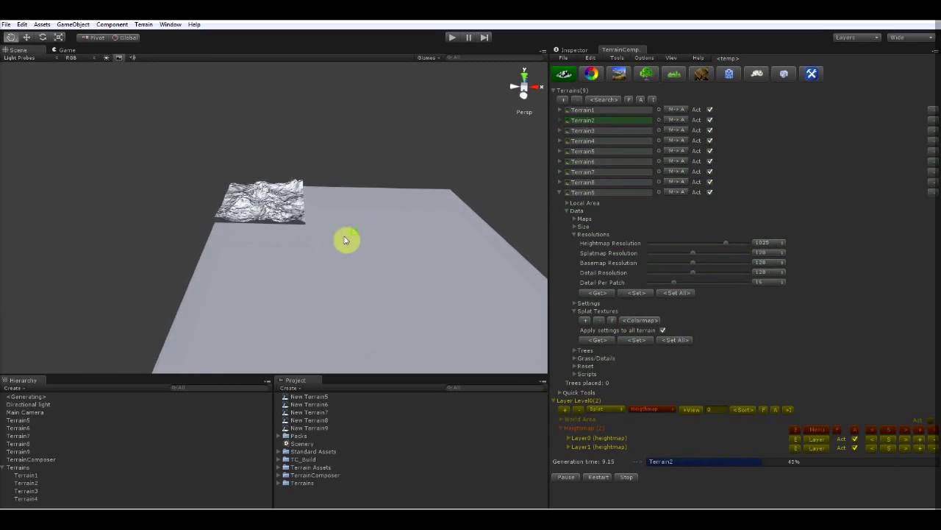
{"action": "scroll", "coordinate": [322, 247], "scroll_direction": "up", "scroll_amount": 3}
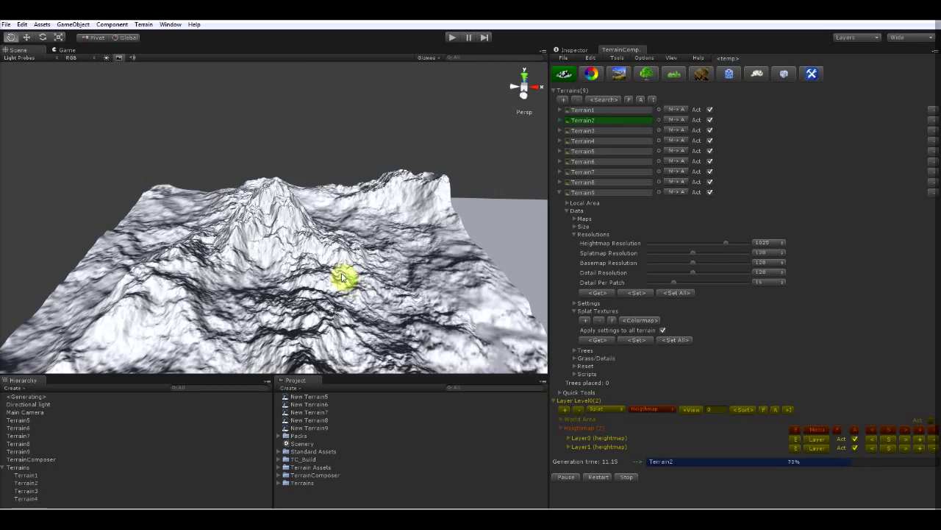
{"action": "scroll", "coordinate": [330, 250], "scroll_direction": "up", "scroll_amount": 4}
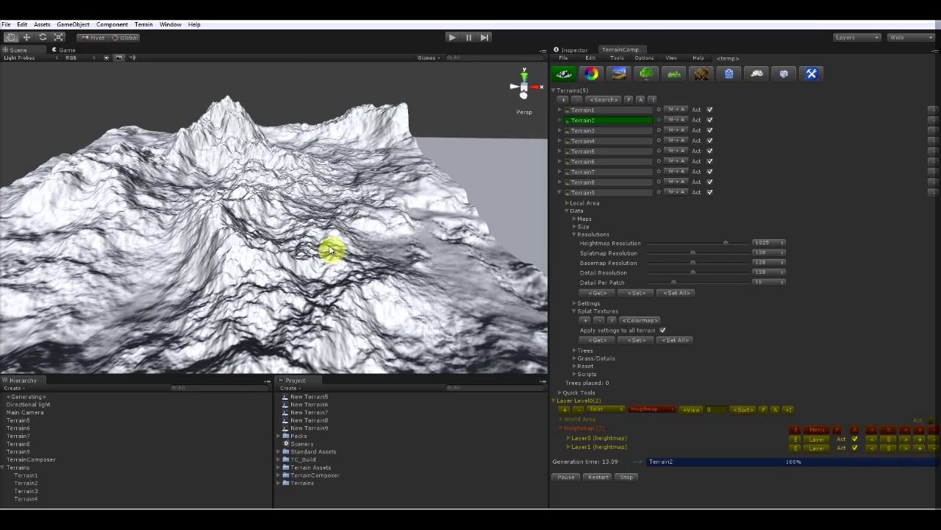
{"action": "scroll", "coordinate": [326, 243], "scroll_direction": "up", "scroll_amount": 3}
{"action": "scroll", "coordinate": [326, 241], "scroll_direction": "down", "scroll_amount": 2}
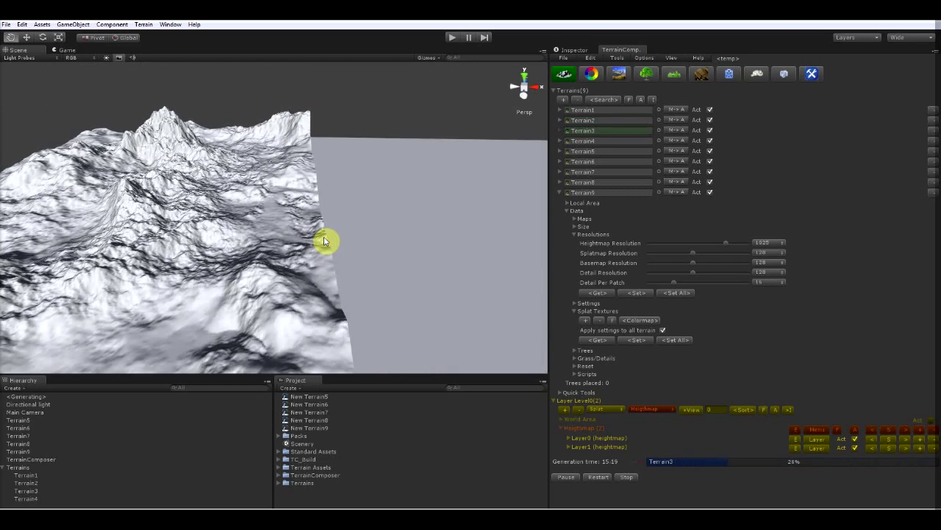
{"action": "scroll", "coordinate": [329, 245], "scroll_direction": "down", "scroll_amount": 8}
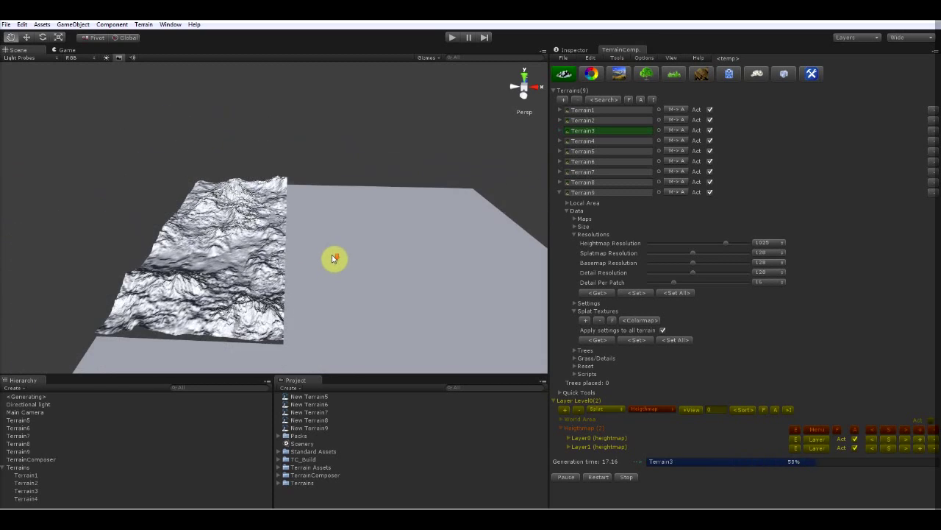
{"action": "scroll", "coordinate": [342, 241], "scroll_direction": "up", "scroll_amount": 8}
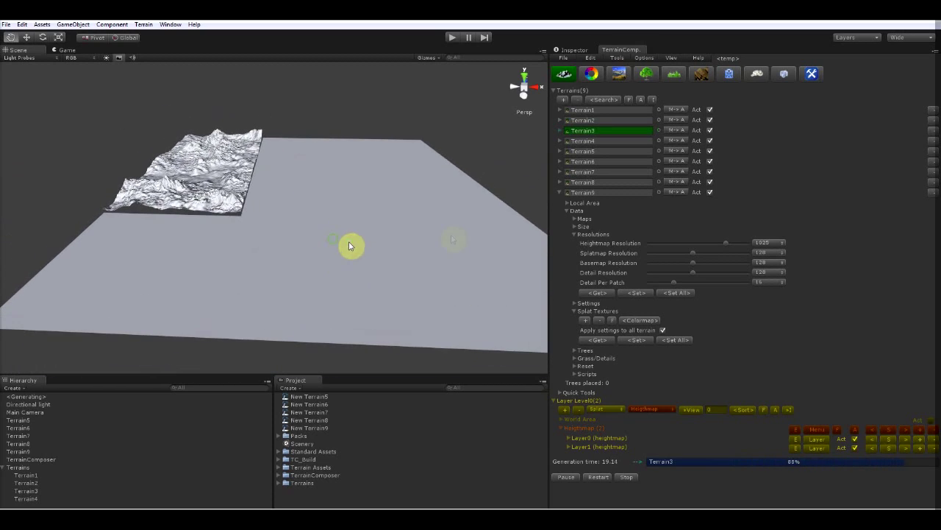
Step: Collapse Terrain9's resolution settings and add six empty splat texture slots to it
{"action": "left_click", "coordinate": [559, 192]}
{"action": "left_click", "coordinate": [559, 193]}
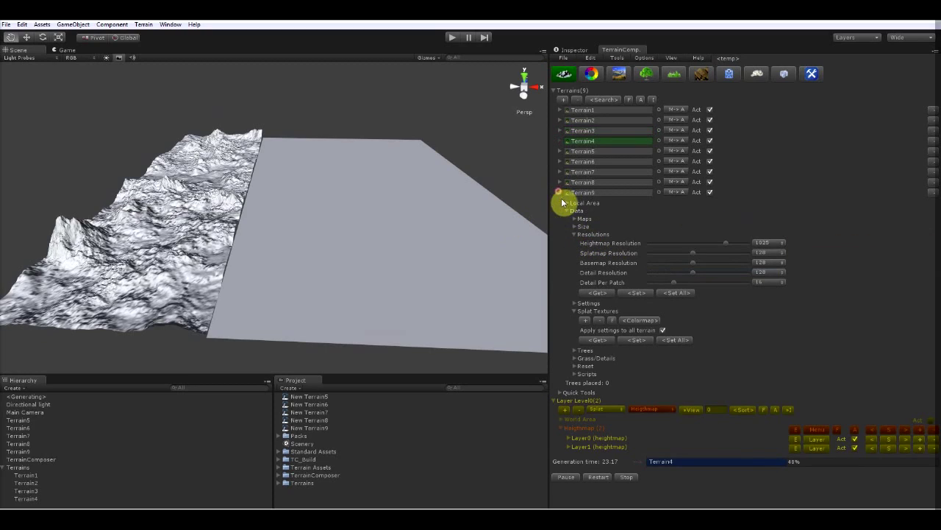
{"action": "left_click", "coordinate": [574, 233]}
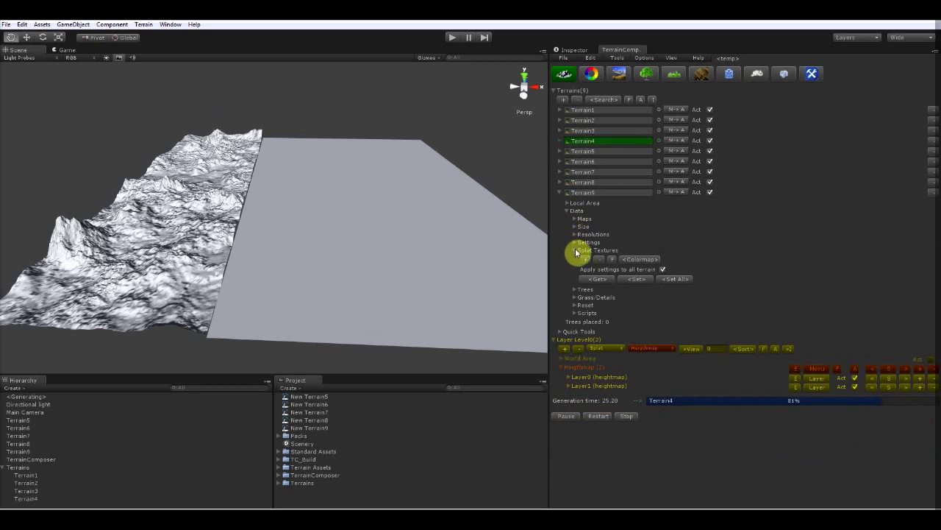
{"action": "left_click", "coordinate": [586, 260]}
{"action": "left_click", "coordinate": [586, 261]}
{"action": "left_click", "coordinate": [586, 261]}
{"action": "left_click", "coordinate": [586, 260]}
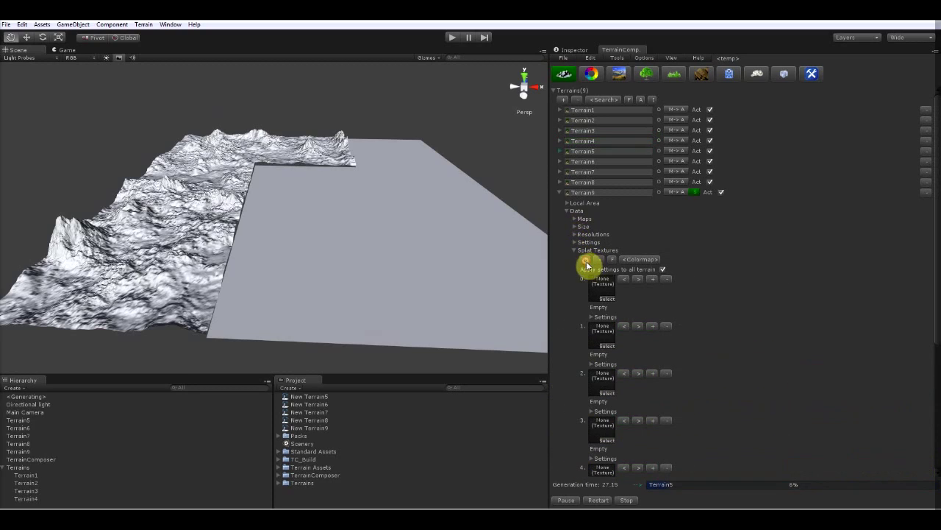
Step: Search the textures for "ground" and assign ground-CrackedEarthCloser to splat texture slot 0
{"action": "left_click", "coordinate": [605, 300]}
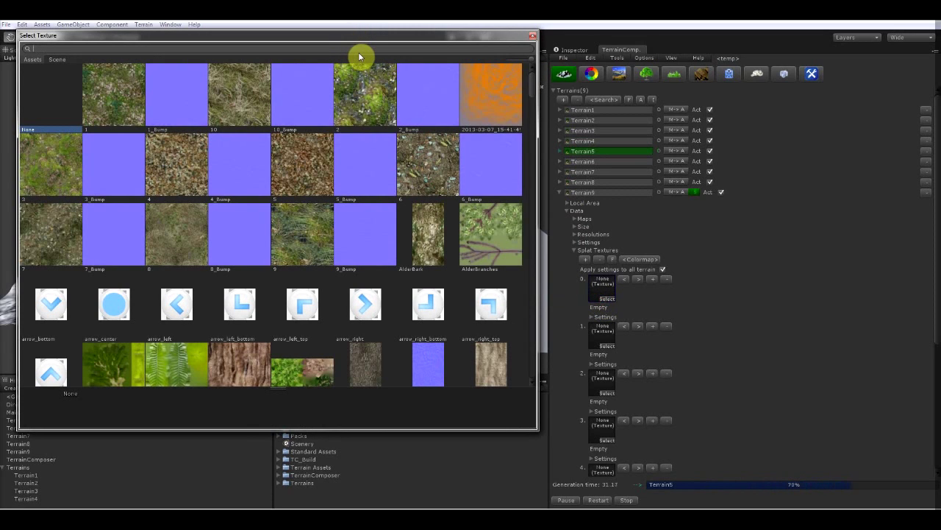
{"action": "type", "text": "ground"}
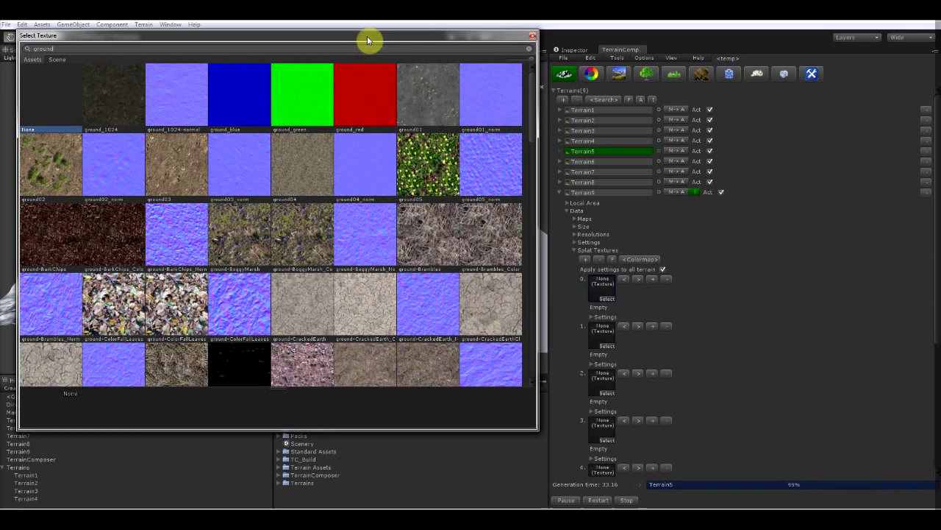
{"action": "left_click_drag", "start_coordinate": [368, 40], "coordinate": [588, 63]}
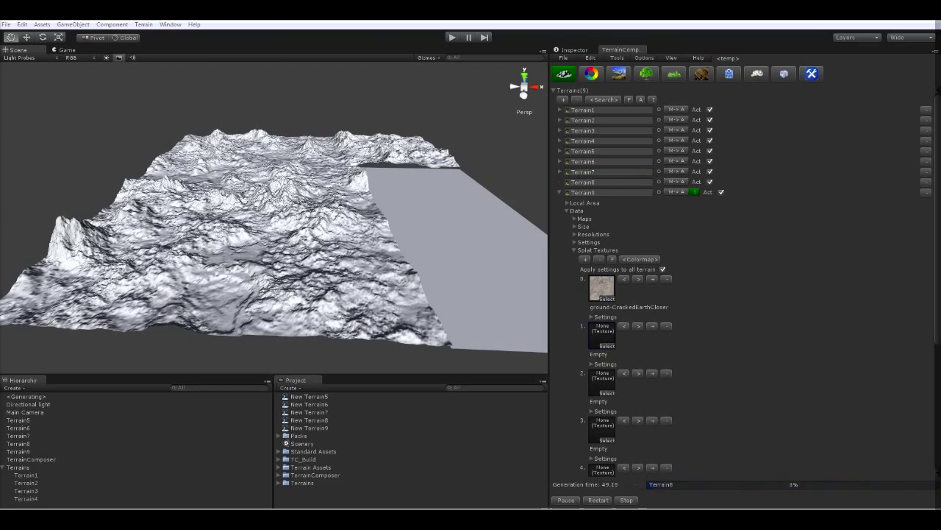
Step: Search the textures for "ground-" and assign ground-DryDirt-SmallROcks to splat texture slot 1
{"action": "left_click_drag", "start_coordinate": [1, 139], "coordinate": [882, 79]}
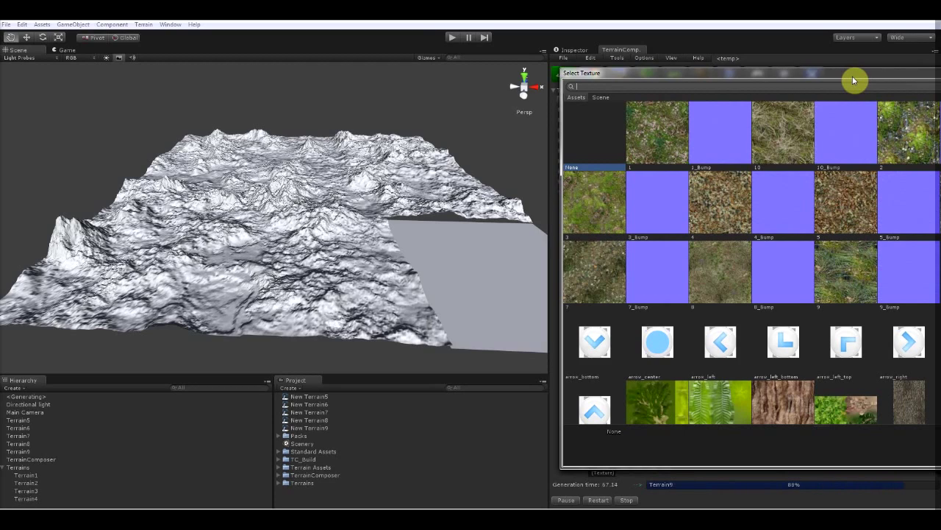
{"action": "left_click_drag", "start_coordinate": [853, 81], "coordinate": [435, 94]}
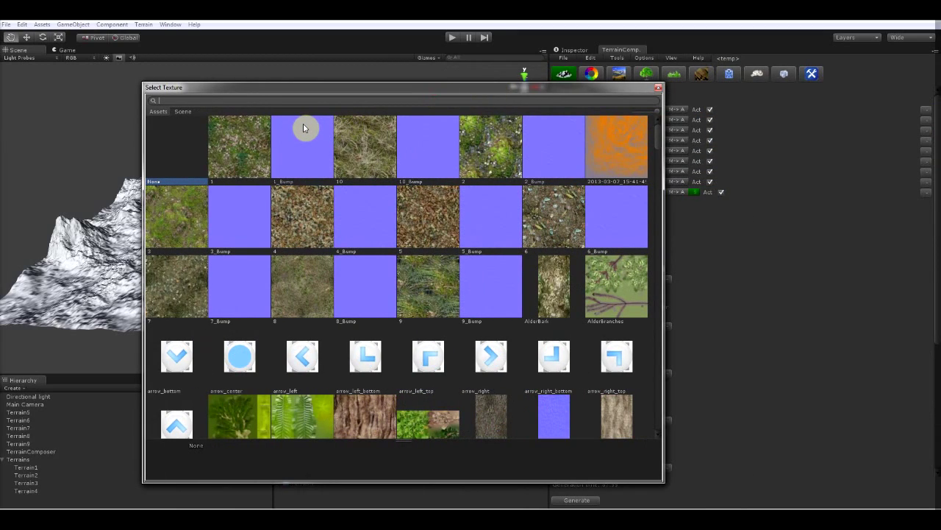
{"action": "type", "text": "gro"}
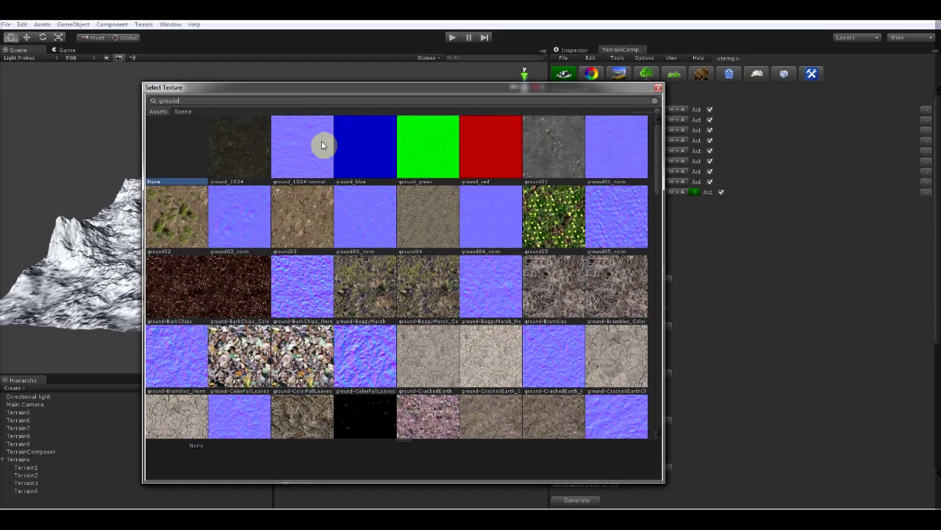
{"action": "type", "text": "und_d"}
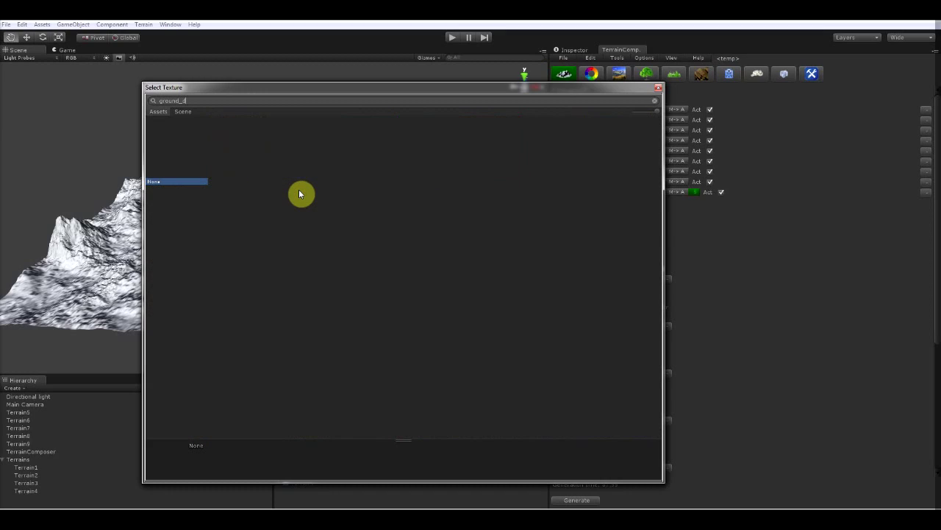
{"action": "key", "text": "BackSpace"}
{"action": "key", "text": "BackSpace"}
{"action": "type", "text": "-"}
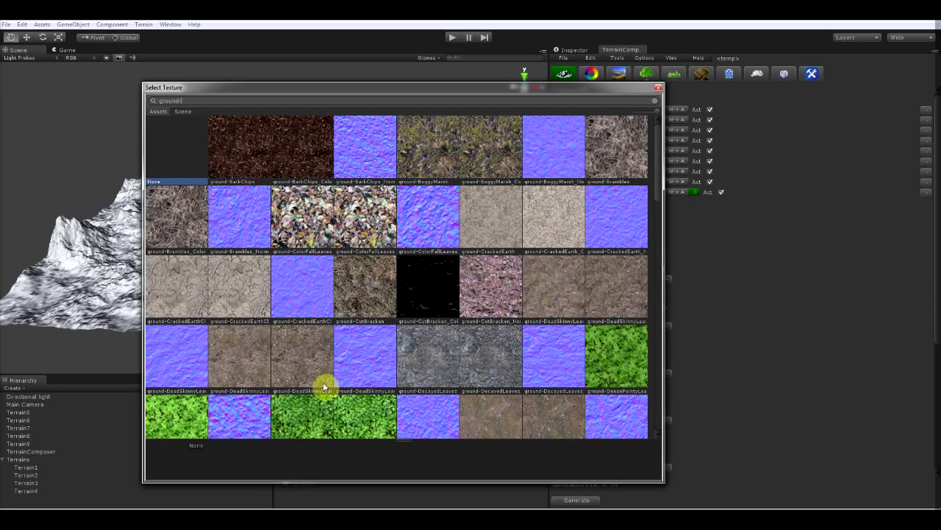
{"action": "scroll", "coordinate": [433, 364], "scroll_direction": "down", "scroll_amount": 3}
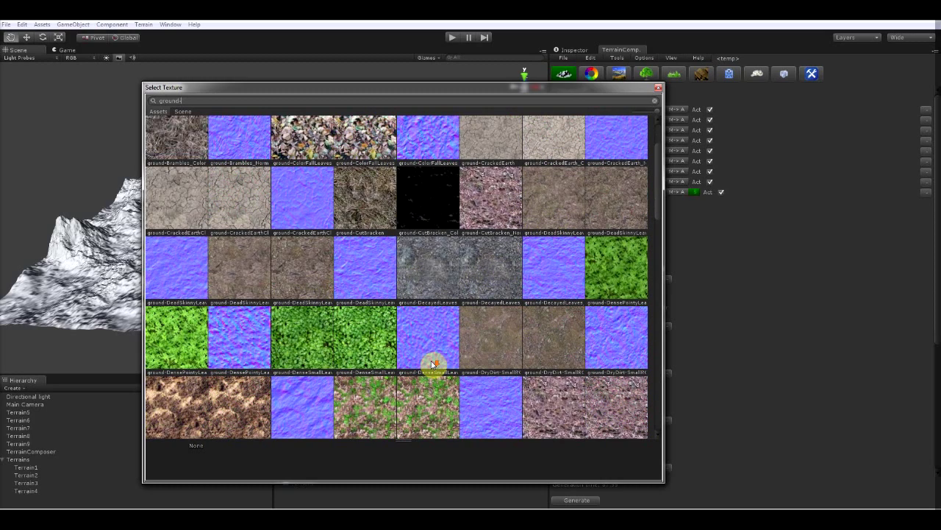
{"action": "left_click", "coordinate": [487, 352]}
{"action": "double_click", "coordinate": [487, 352]}
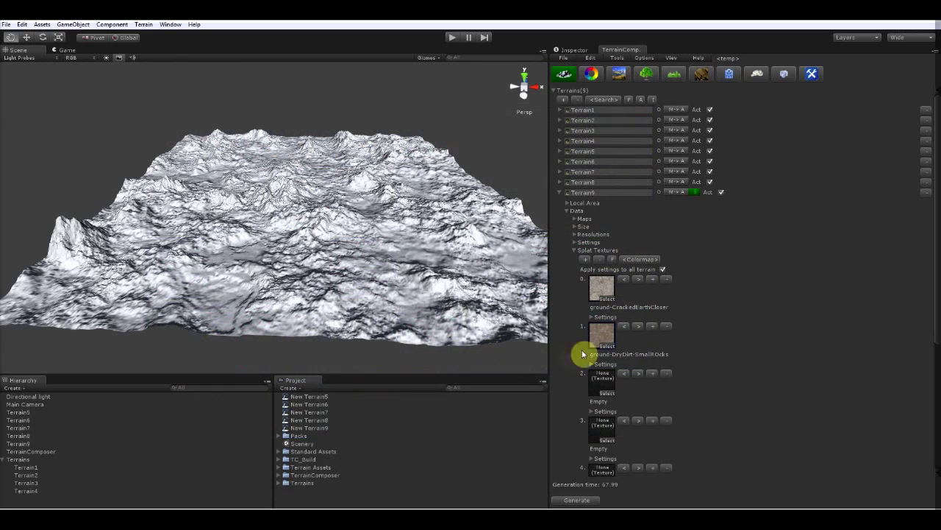
Step: Assign the DirtGrass texture to splat slot 2 and the Cliff (Layered Rock) texture to slot 3
{"action": "left_click", "coordinate": [606, 392]}
{"action": "type", "text": "dirt"}
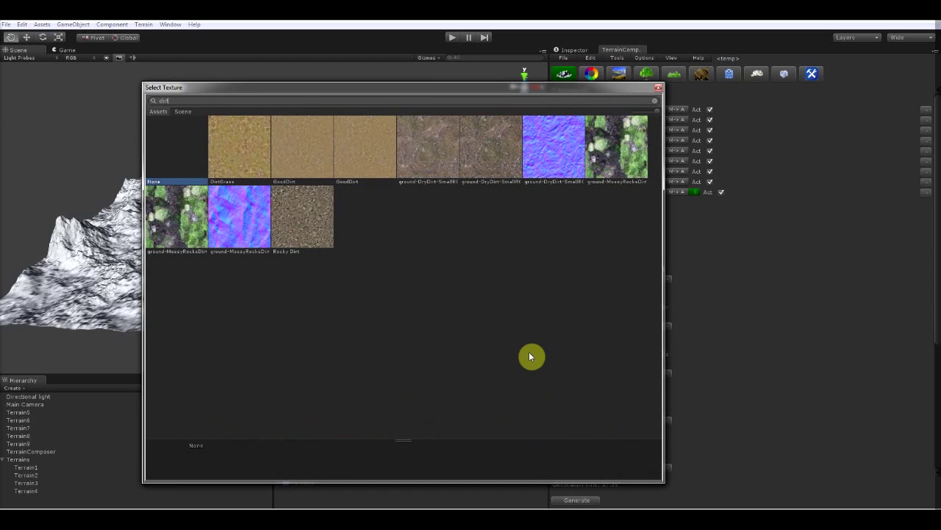
{"action": "double_click", "coordinate": [258, 139]}
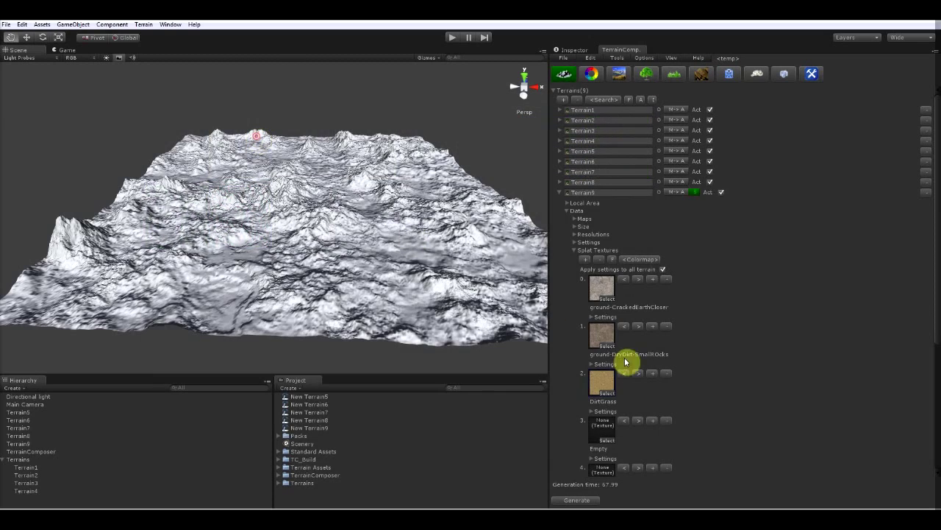
{"action": "left_click", "coordinate": [608, 439]}
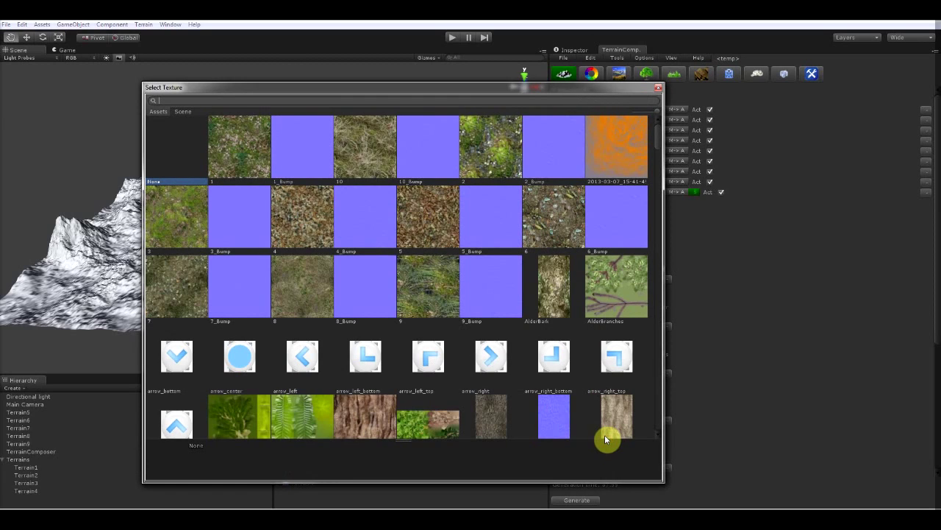
{"action": "type", "text": "cliff"}
{"action": "double_click", "coordinate": [331, 141]}
Step: Search the textures for "dif" and assign the dark grey layered rock diffus texture to splat slot 4
{"action": "scroll", "coordinate": [927, 151], "scroll_direction": "down", "scroll_amount": 10}
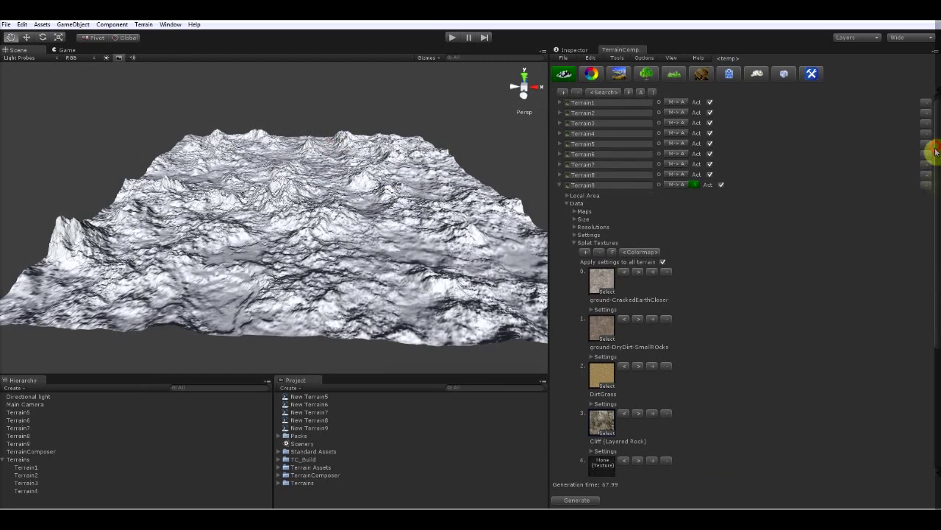
{"action": "left_click", "coordinate": [607, 289]}
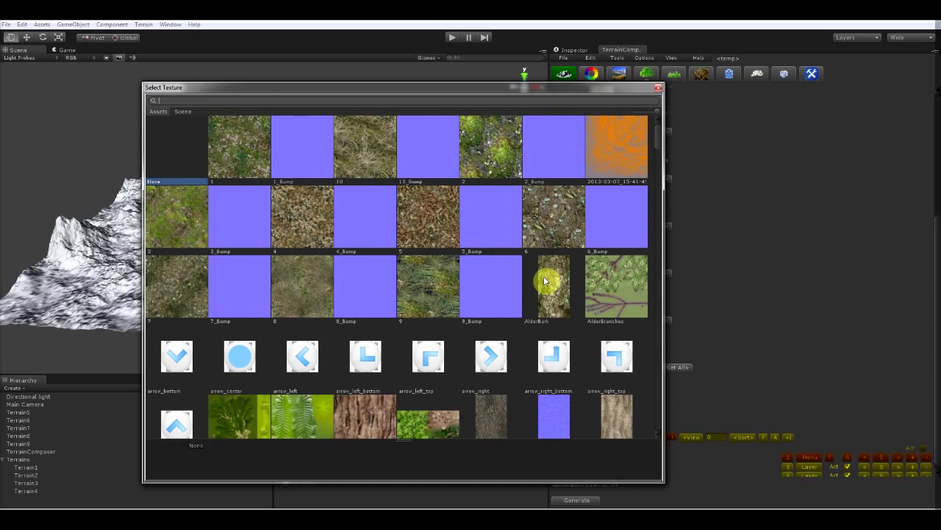
{"action": "type", "text": "dif"}
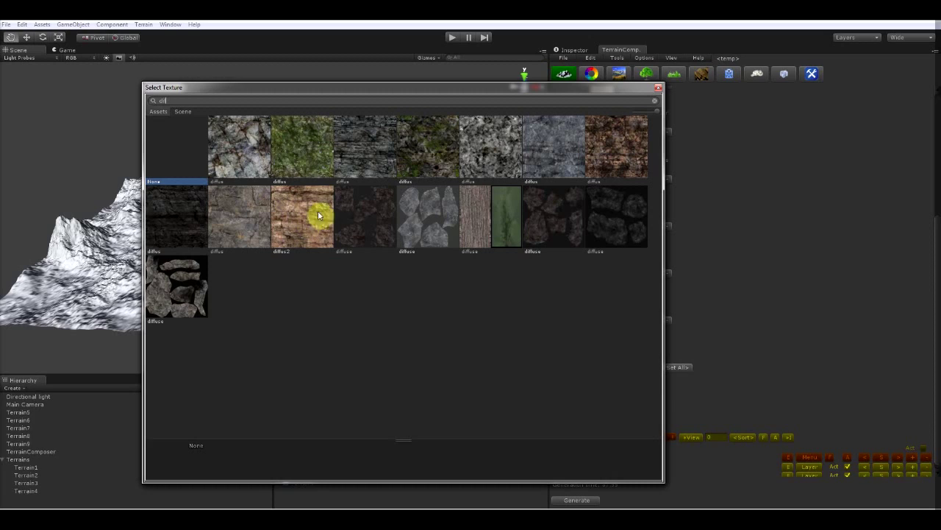
{"action": "double_click", "coordinate": [357, 161]}
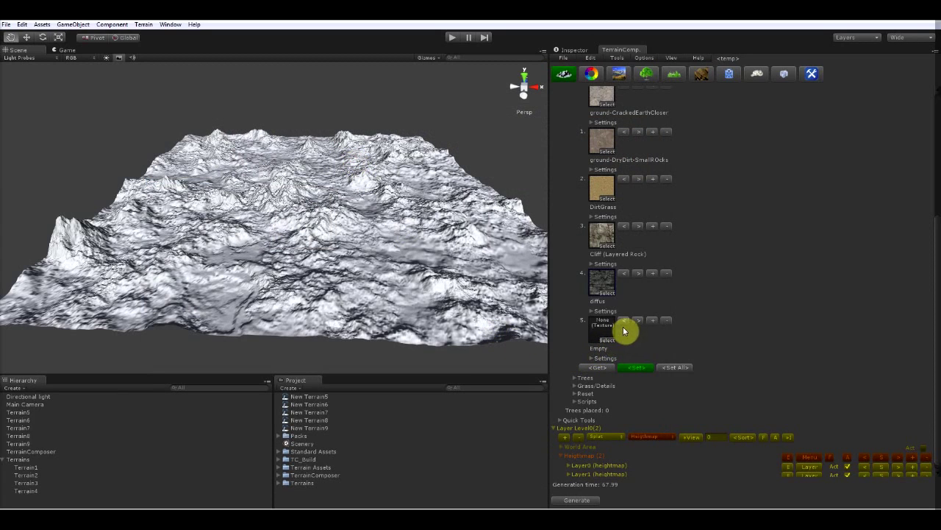
Step: Add a seventh splat texture slot and assign the brown rock texture diffus2 to slot 5
{"action": "left_click", "coordinate": [652, 321]}
{"action": "left_click", "coordinate": [612, 342]}
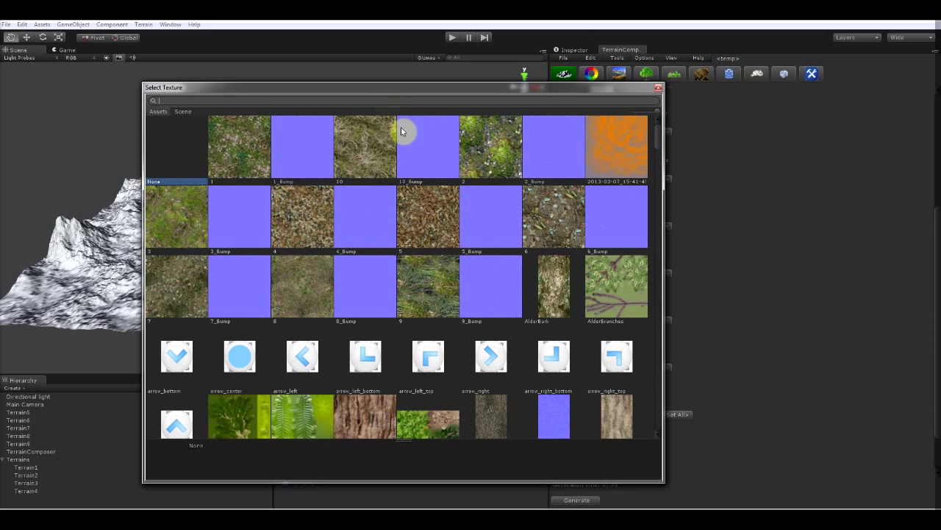
{"action": "type", "text": "di"}
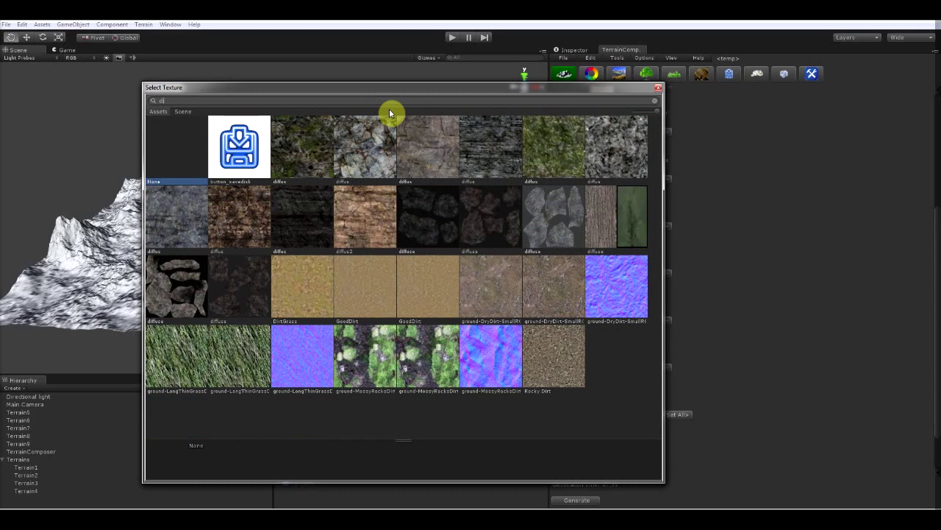
{"action": "double_click", "coordinate": [359, 204]}
Step: Assign the green grass texture 3 to splat slot 6 and apply the splat textures to all terrains
{"action": "left_click", "coordinate": [608, 388]}
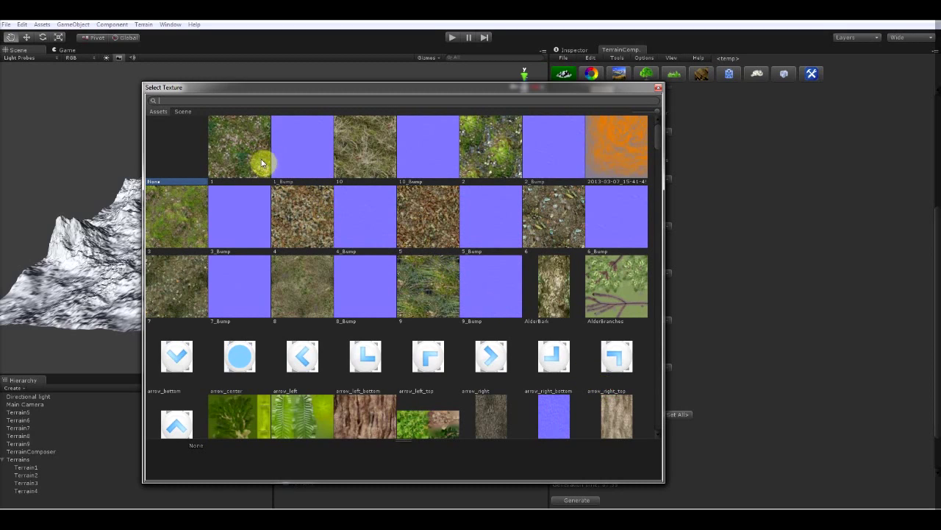
{"action": "double_click", "coordinate": [164, 218]}
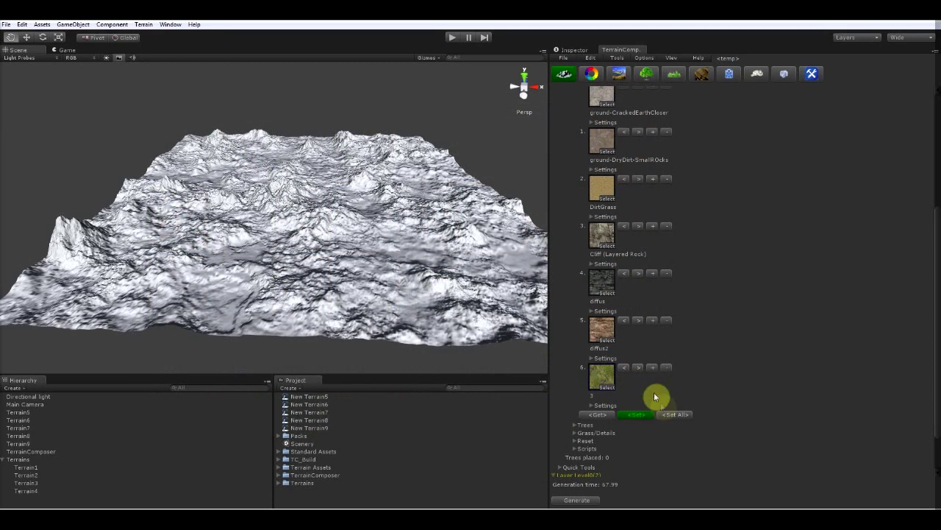
{"action": "left_click", "coordinate": [670, 415]}
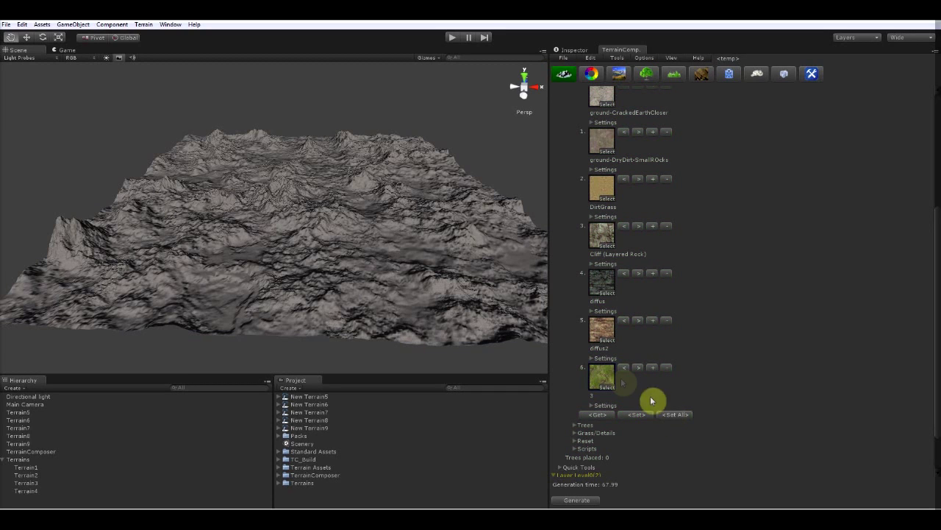
{"action": "scroll", "coordinate": [414, 288], "scroll_direction": "up", "scroll_amount": 5}
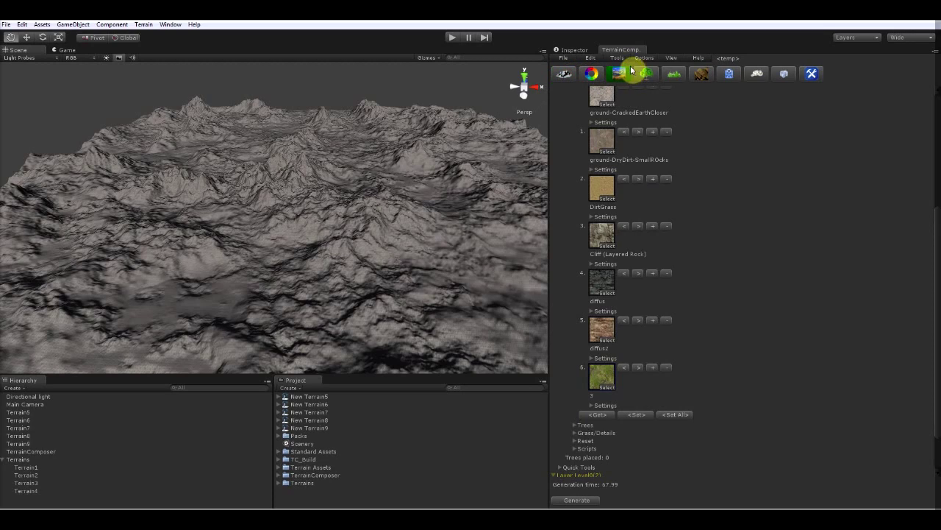
Step: Switch the generation output to splat textures and set the tooltip text option to No Text
{"action": "left_click", "coordinate": [696, 59]}
{"action": "mouse_move", "coordinate": [712, 103]}
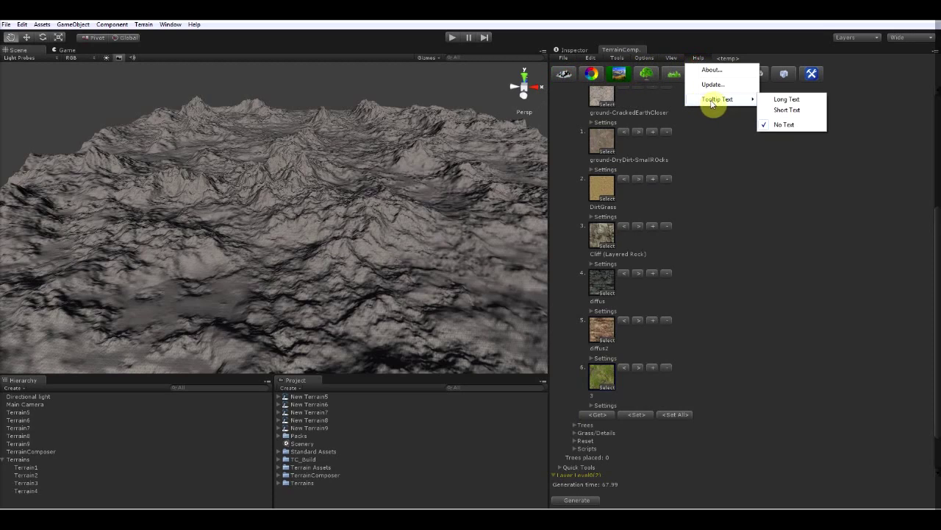
{"action": "left_click", "coordinate": [772, 125]}
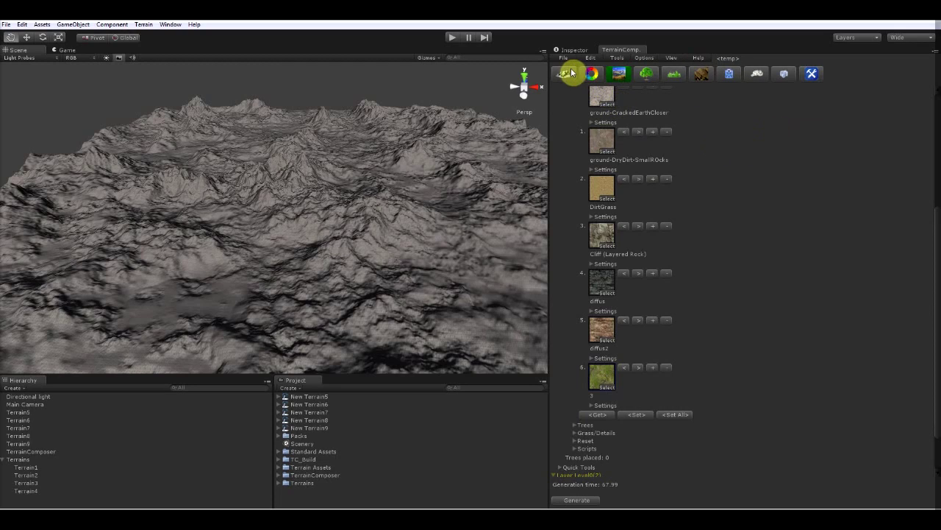
{"action": "scroll", "coordinate": [650, 150], "scroll_direction": "up", "scroll_amount": 5}
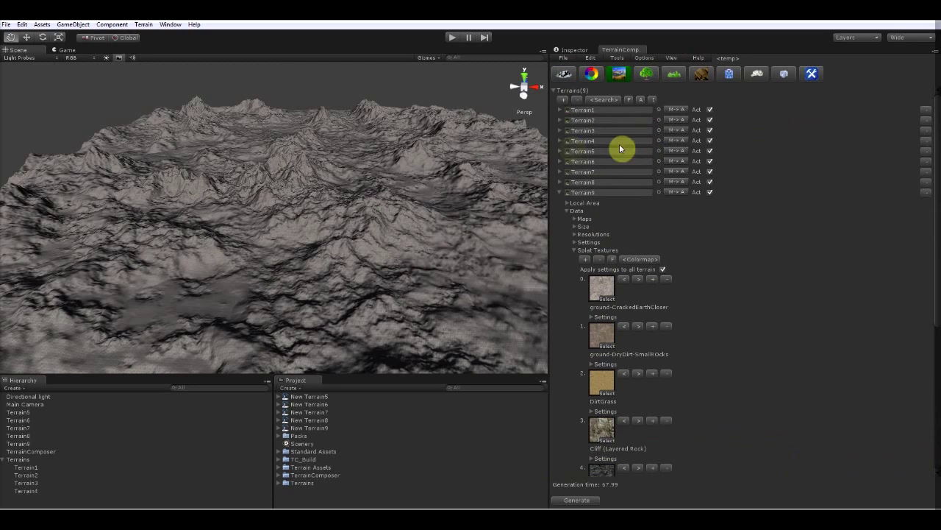
Step: Collapse the Terrain9 settings and add a layer group named Splatmap to Layer Level0
{"action": "left_click", "coordinate": [561, 192]}
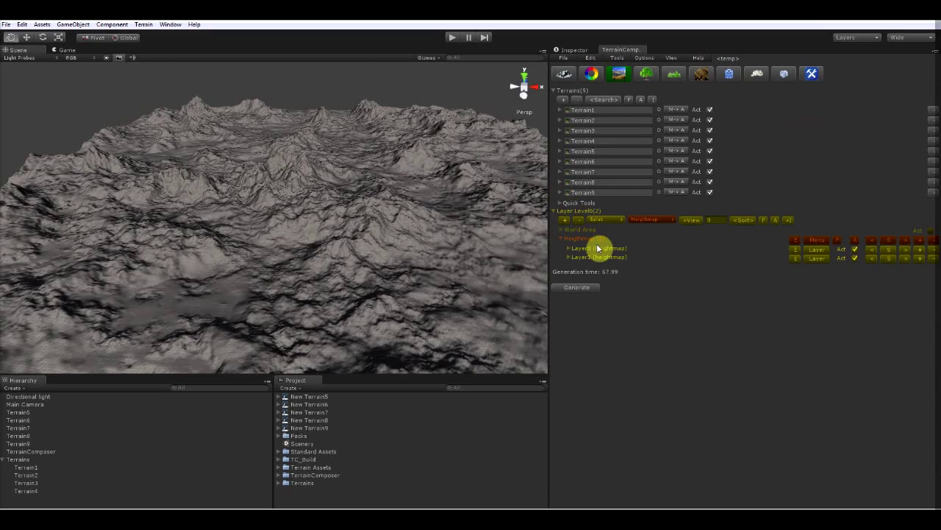
{"action": "scroll", "coordinate": [436, 235], "scroll_direction": "up", "scroll_amount": 4}
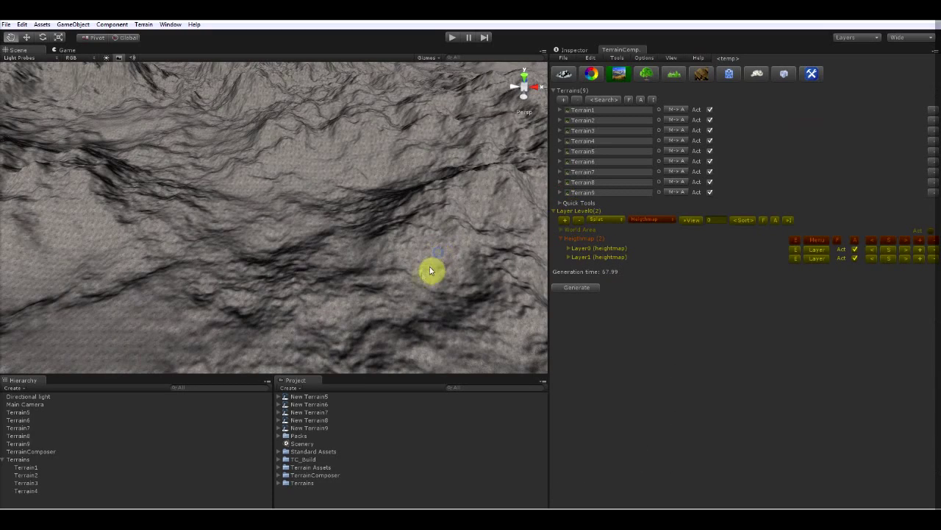
{"action": "right_click_drag", "start_coordinate": [433, 258], "coordinate": [391, 258]}
{"action": "scroll", "coordinate": [434, 256], "scroll_direction": "up", "scroll_amount": 8}
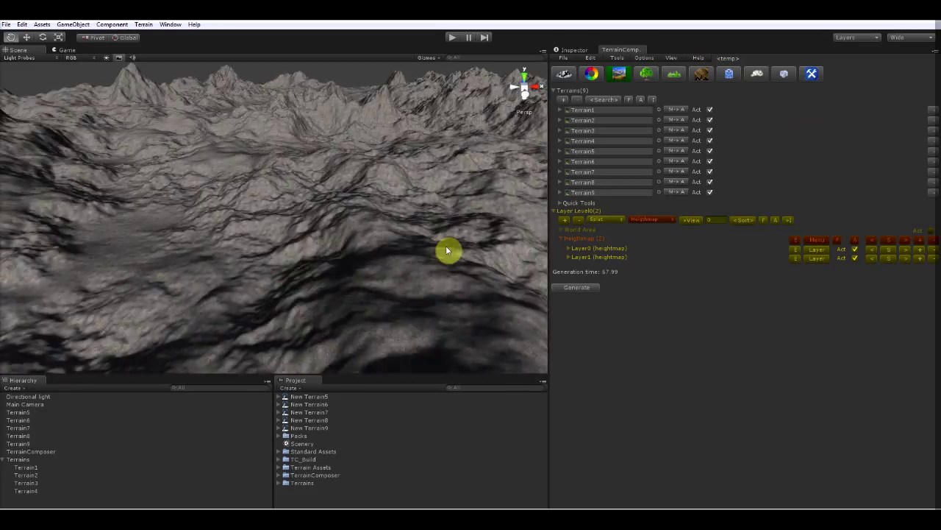
{"action": "scroll", "coordinate": [448, 247], "scroll_direction": "down", "scroll_amount": 5}
{"action": "middle_click_drag", "start_coordinate": [397, 249], "coordinate": [360, 260]}
{"action": "scroll", "coordinate": [359, 260], "scroll_direction": "down", "scroll_amount": 8}
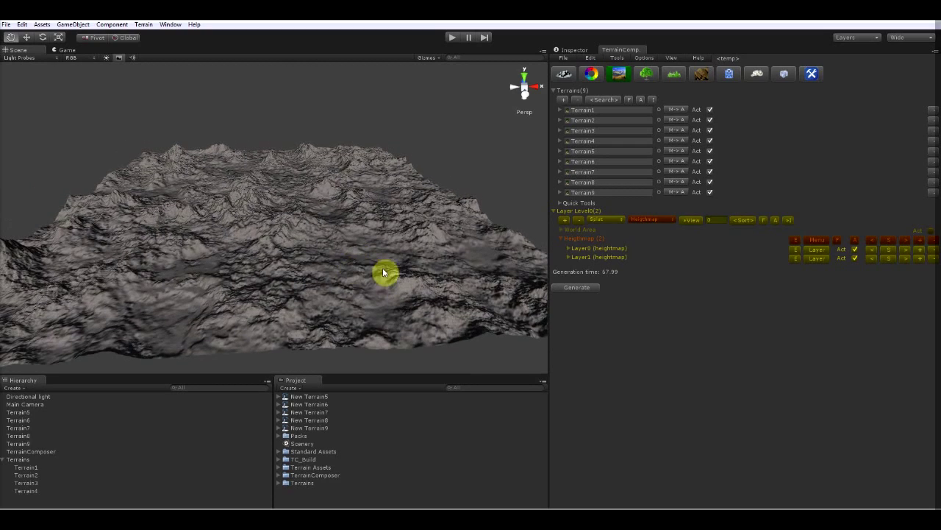
{"action": "left_click", "coordinate": [920, 241]}
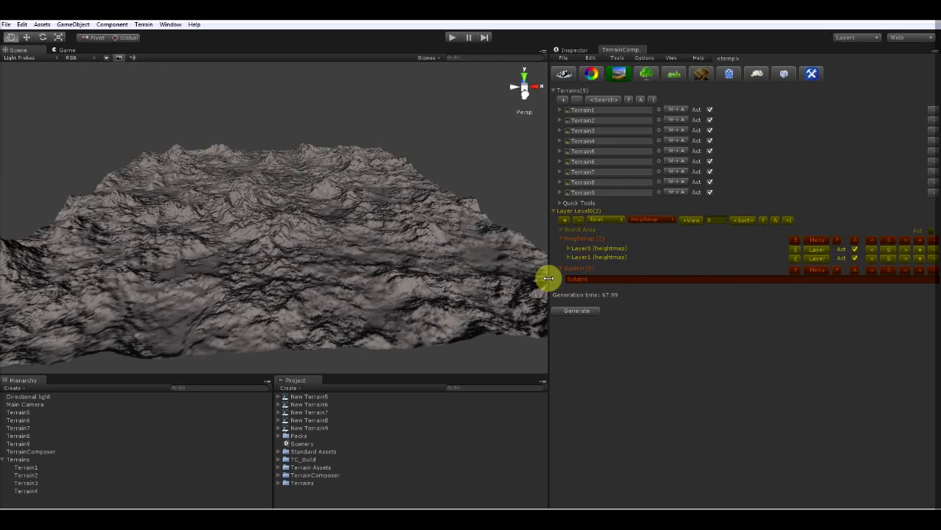
{"action": "type", "text": "p"}
{"action": "key", "text": "Return"}
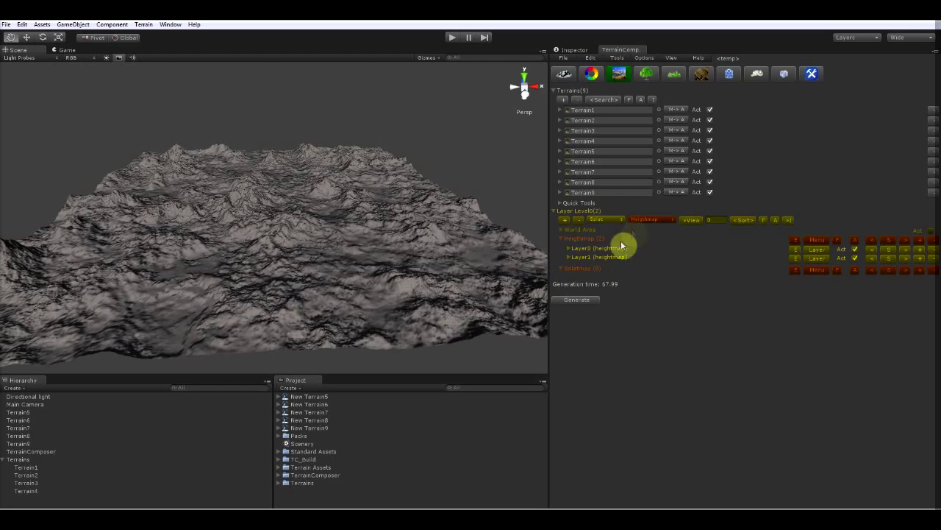
Step: Add a splat layer to the Splatmap group, expand its settings and generate the terrain texturing
{"action": "left_click", "coordinate": [655, 240]}
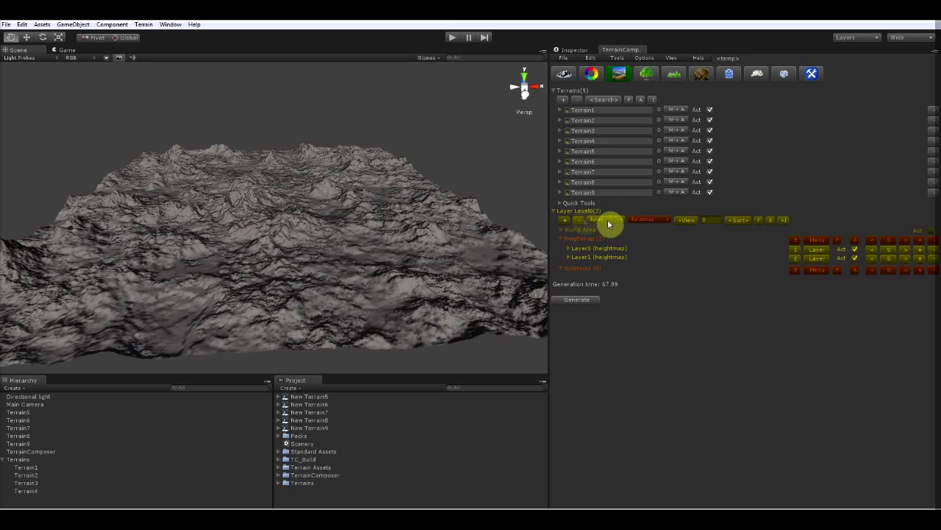
{"action": "left_click", "coordinate": [565, 219]}
{"action": "left_click", "coordinate": [568, 279]}
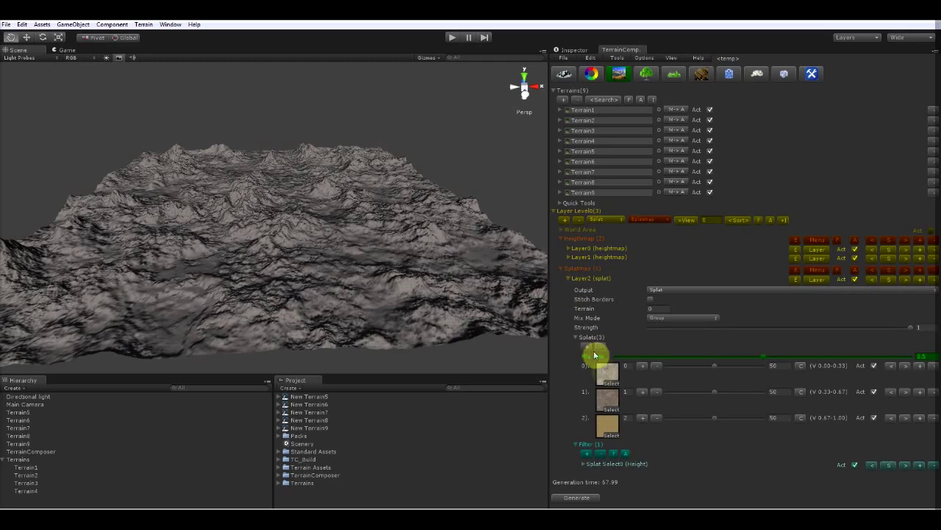
{"action": "left_click", "coordinate": [595, 498]}
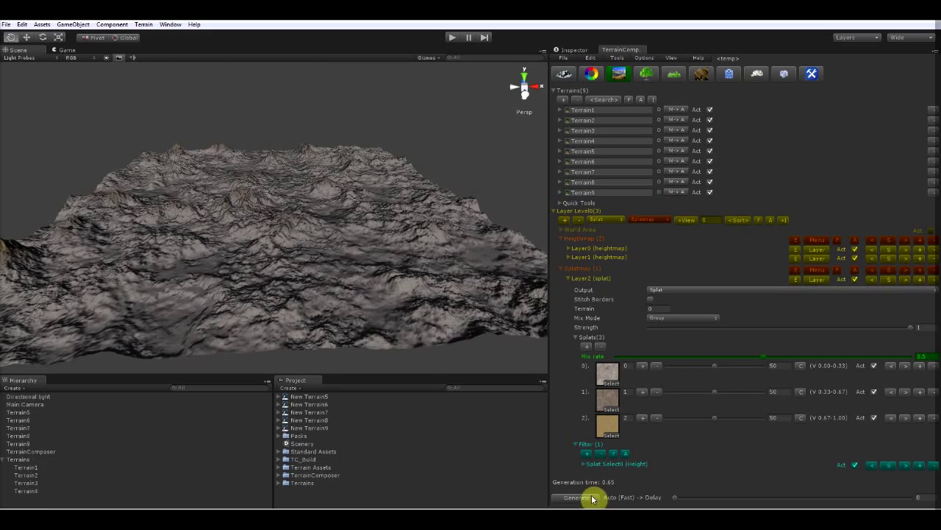
{"action": "scroll", "coordinate": [343, 242], "scroll_direction": "up", "scroll_amount": 5}
{"action": "scroll", "coordinate": [403, 255], "scroll_direction": "down", "scroll_amount": 5}
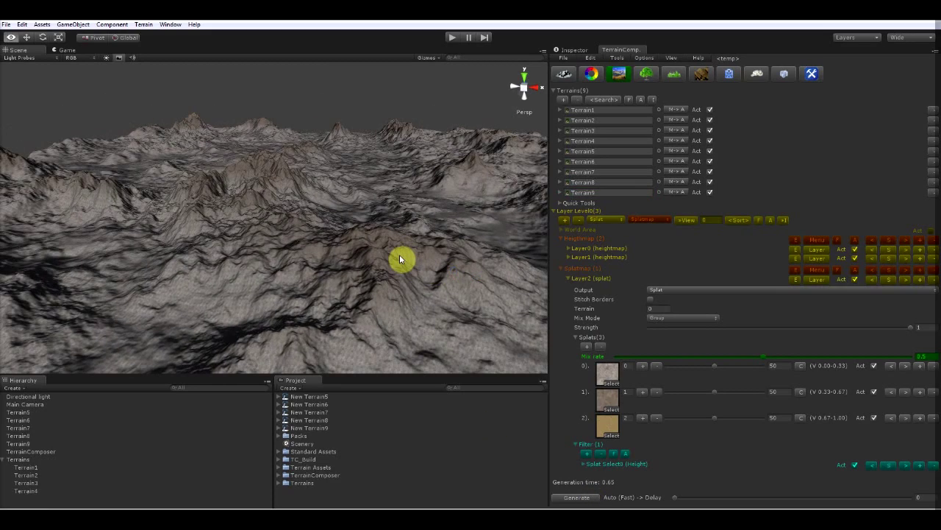
Step: Add splats to Layer2 until there are seven, then remove the last one to keep splats 0 to 5
{"action": "left_click", "coordinate": [587, 348]}
{"action": "left_click", "coordinate": [587, 348]}
{"action": "left_click", "coordinate": [587, 349]}
{"action": "left_click", "coordinate": [588, 348]}
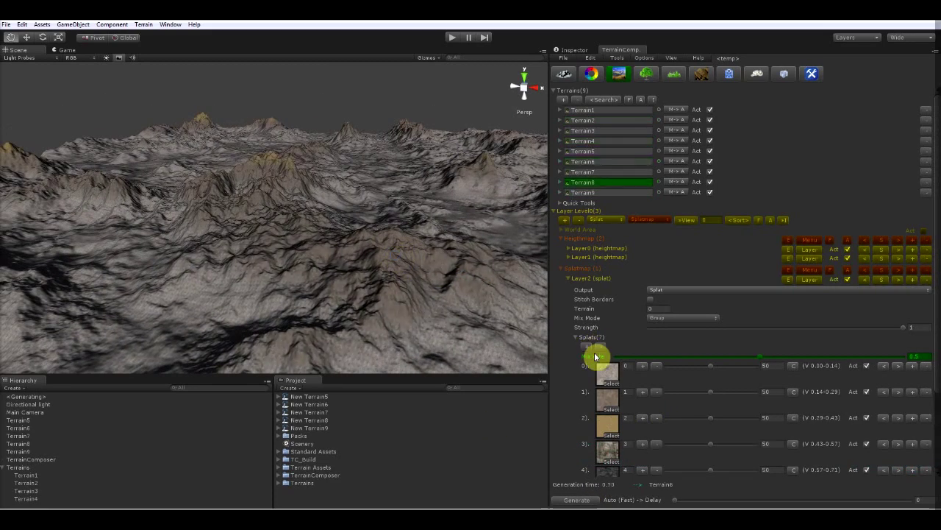
{"action": "scroll", "coordinate": [632, 368], "scroll_direction": "down", "scroll_amount": 4}
{"action": "left_click", "coordinate": [601, 244]}
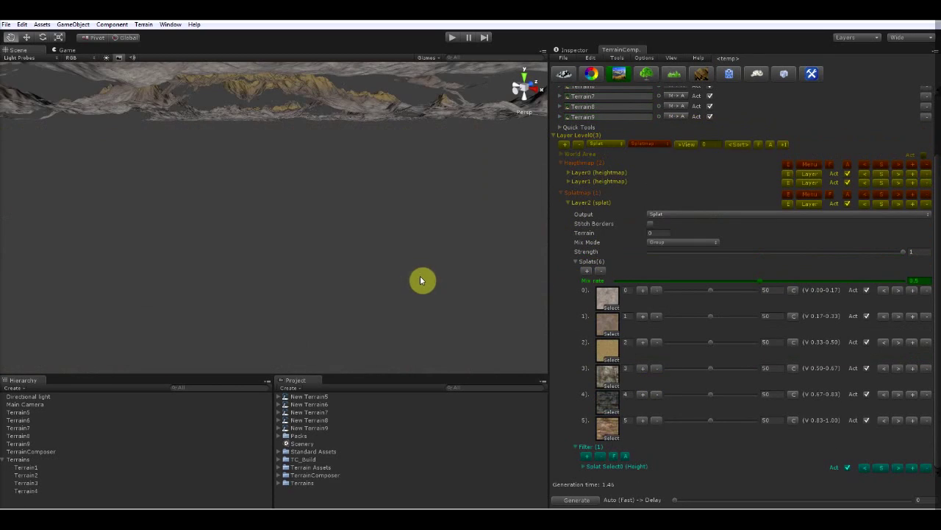
Step: Set the Layer2 splat weights to 15.8, 26.1, 23.8 and 23.8 for splats 0 to 3, and 100 for splats 4 and 5
{"action": "scroll", "coordinate": [425, 293], "scroll_direction": "up", "scroll_amount": 3}
{"action": "right_click_drag", "start_coordinate": [425, 291], "coordinate": [389, 298]}
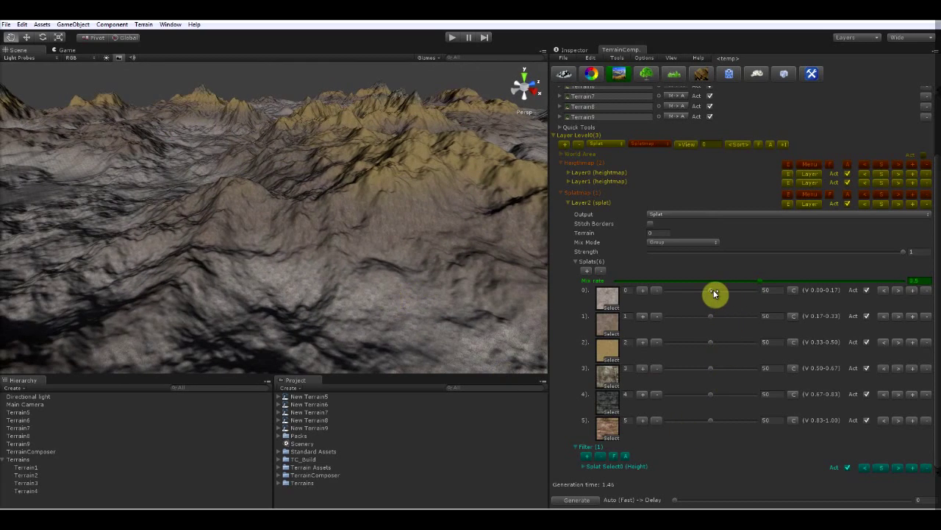
{"action": "left_click_drag", "start_coordinate": [712, 293], "coordinate": [703, 294]}
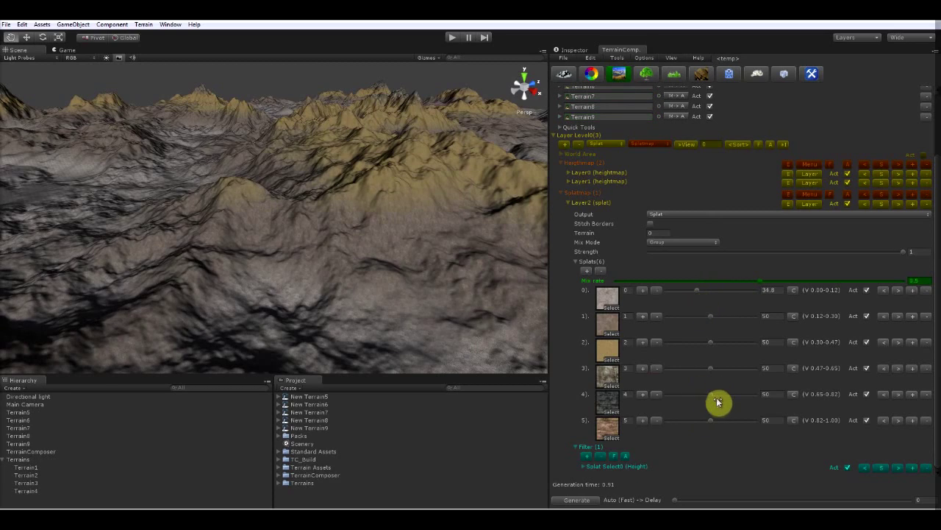
{"action": "left_click_drag", "start_coordinate": [715, 421], "coordinate": [756, 420]}
{"action": "left_click_drag", "start_coordinate": [712, 394], "coordinate": [760, 397]}
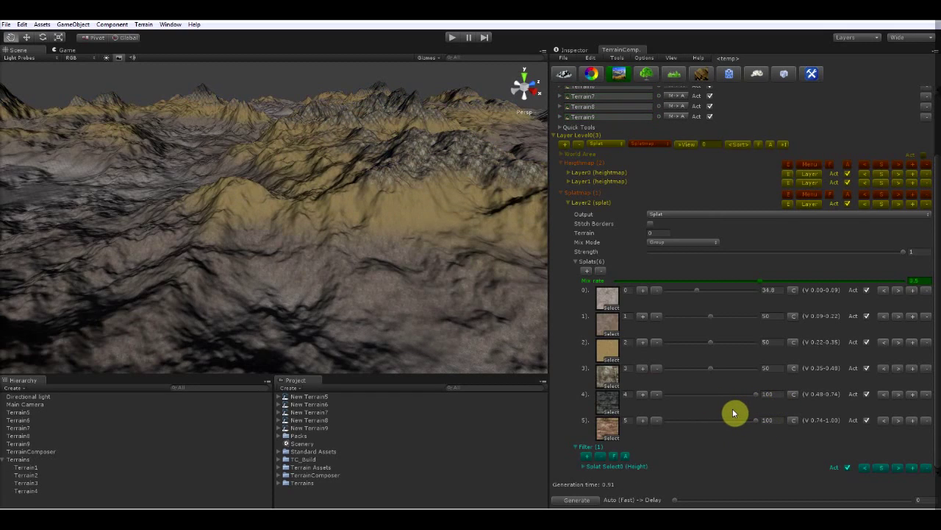
{"action": "left_click_drag", "start_coordinate": [697, 368], "coordinate": [679, 293]}
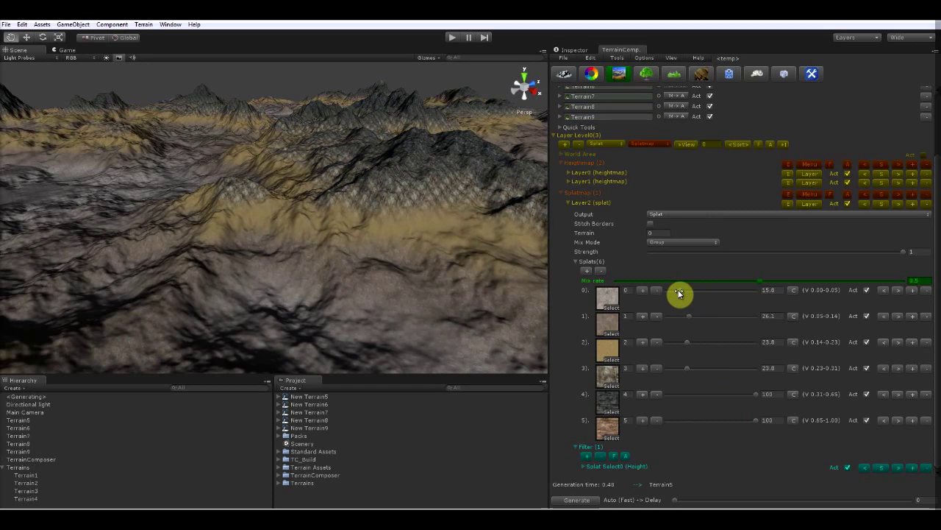
Step: Inspect the height-based texture distribution across the terrain, both as an overview and close to the mountains
{"action": "right_click_drag", "start_coordinate": [273, 209], "coordinate": [346, 212]}
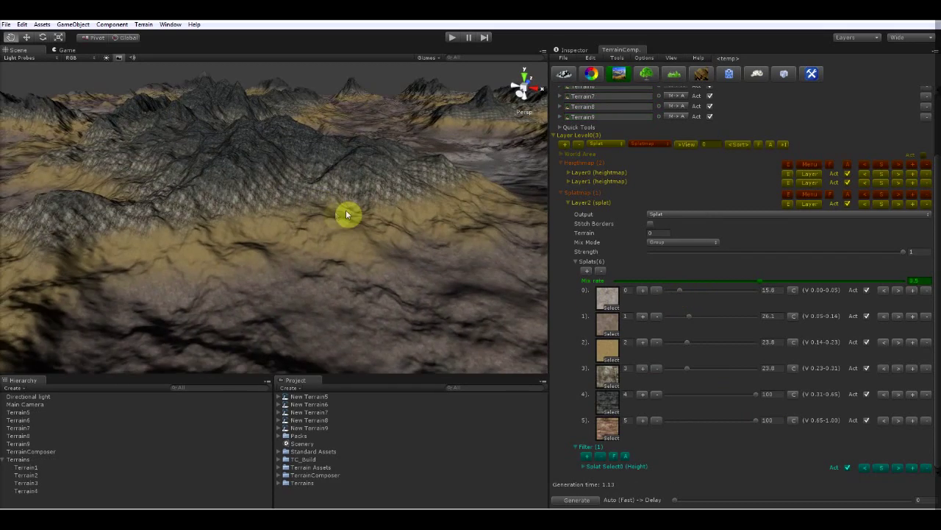
{"action": "scroll", "coordinate": [328, 213], "scroll_direction": "down", "scroll_amount": 8}
{"action": "scroll", "coordinate": [328, 216], "scroll_direction": "down", "scroll_amount": 5}
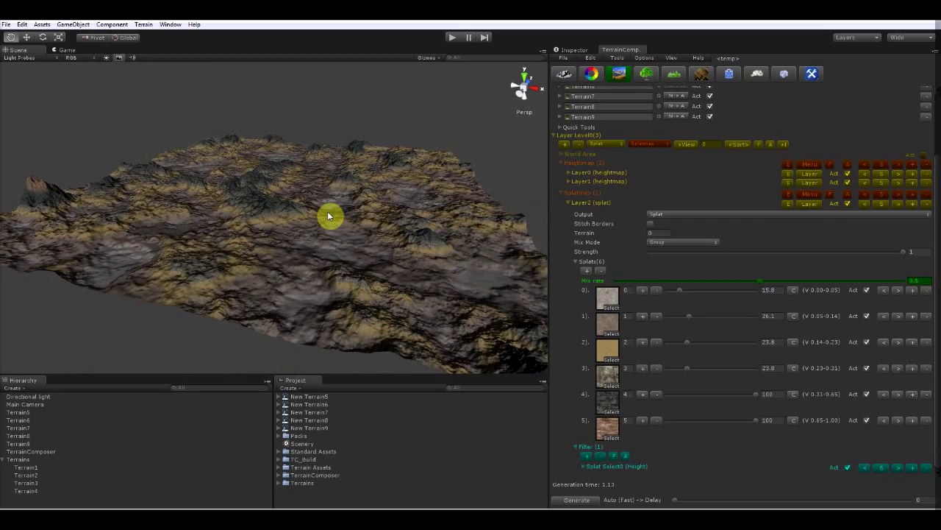
{"action": "scroll", "coordinate": [317, 215], "scroll_direction": "down", "scroll_amount": 3}
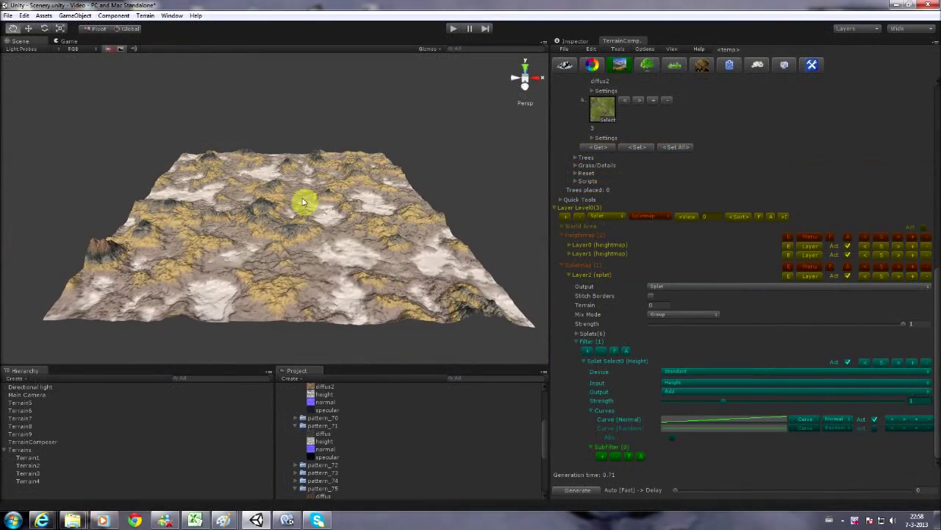
{"action": "scroll", "coordinate": [304, 213], "scroll_direction": "up", "scroll_amount": 10}
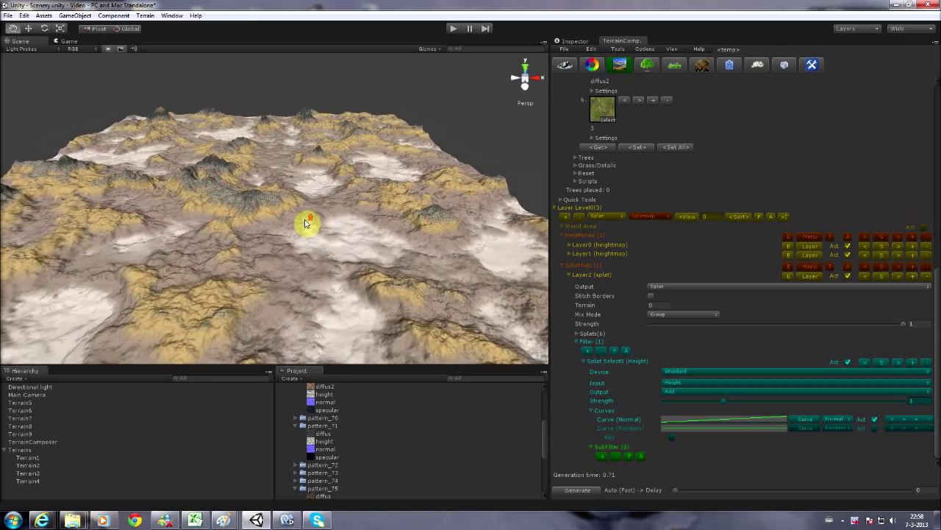
{"action": "scroll", "coordinate": [305, 222], "scroll_direction": "up", "scroll_amount": 8}
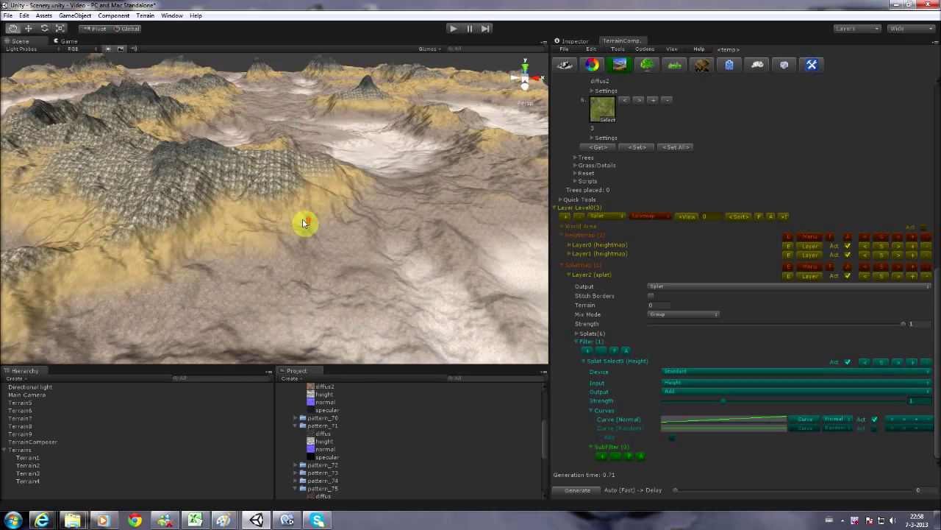
{"action": "right_click_drag", "start_coordinate": [326, 229], "coordinate": [349, 230]}
Step: Expand all Terrain9 splat texture settings and set the tile size to 50 for diffus2 and 40 for both diffus and Cliff (Layered Rock)
{"action": "scroll", "coordinate": [695, 243], "scroll_direction": "up", "scroll_amount": 10}
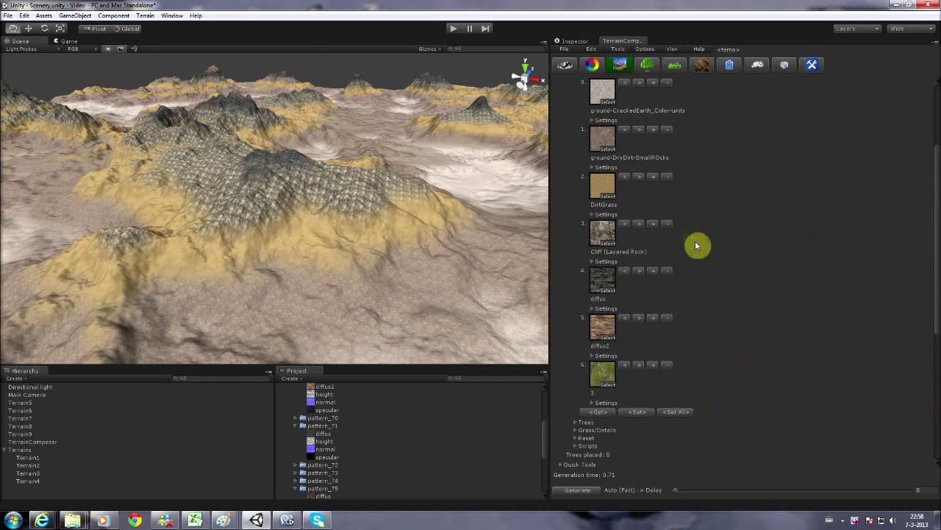
{"action": "left_click", "coordinate": [616, 151]}
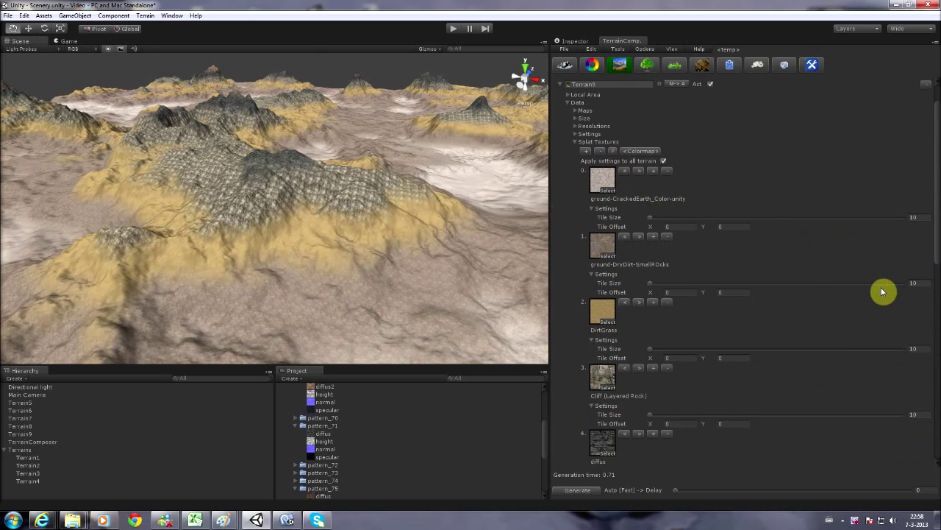
{"action": "scroll", "coordinate": [882, 290], "scroll_direction": "down", "scroll_amount": 5}
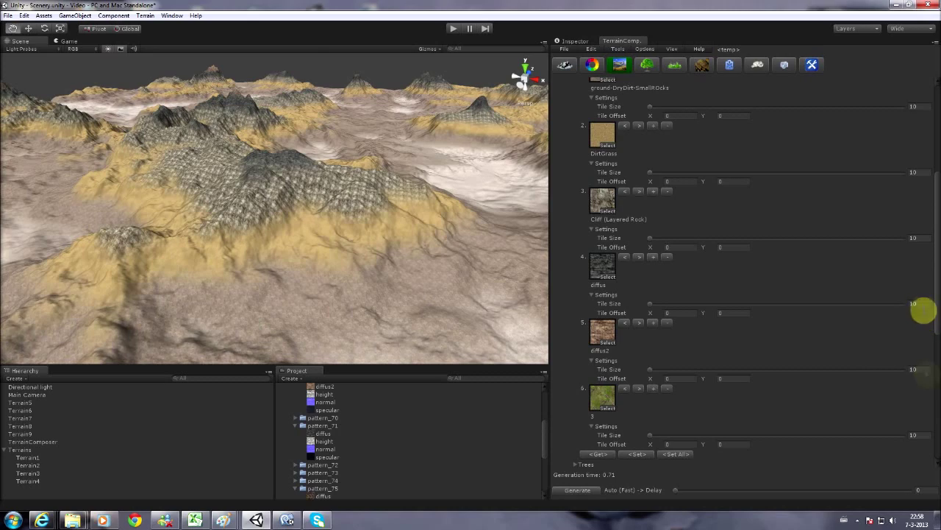
{"action": "left_click", "coordinate": [914, 369]}
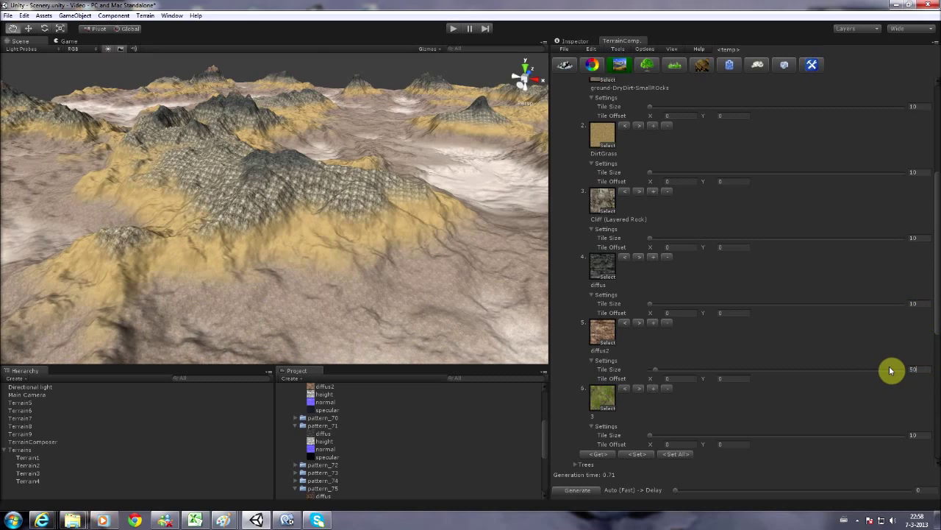
{"action": "type", "text": "50"}
{"action": "left_click", "coordinate": [915, 304]}
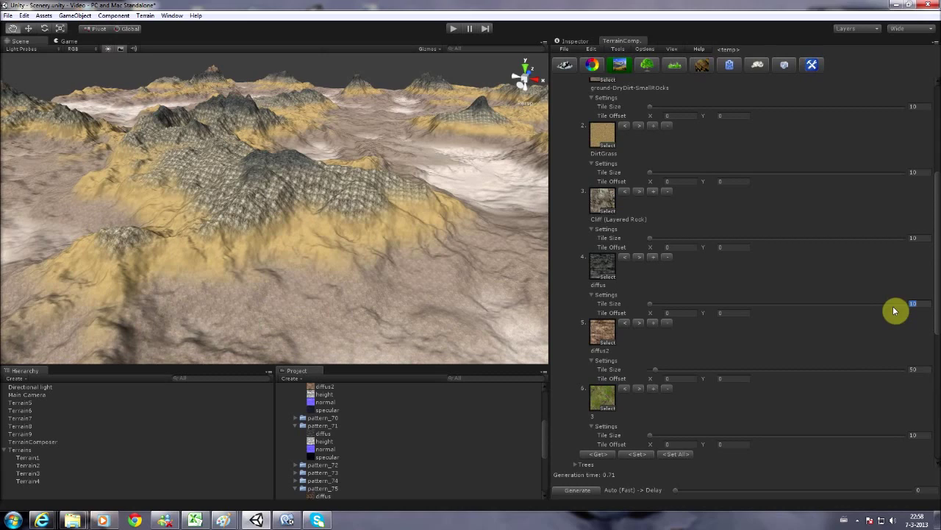
{"action": "type", "text": "4040"}
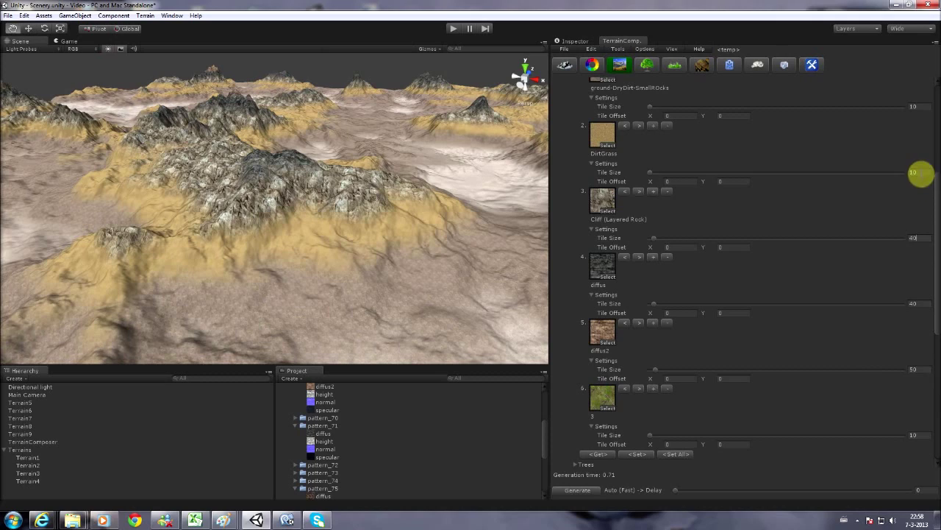
Step: Set the tile size to 50 for DirtGrass and ground-DryDirt-SmallROcks and 20 for ground-CrackedEarth_Color-unity, and collapse Terrain9
{"action": "scroll", "coordinate": [889, 185], "scroll_direction": "up", "scroll_amount": 5}
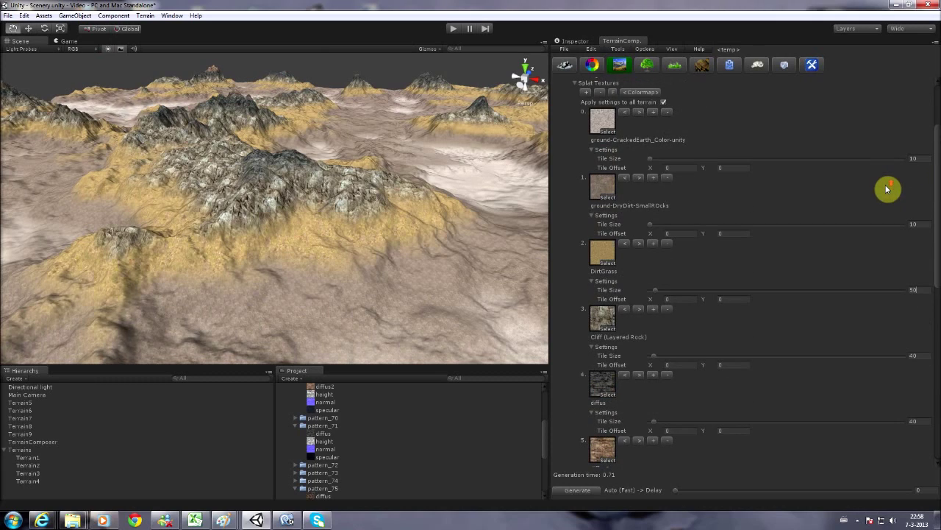
{"action": "type", "text": "50"}
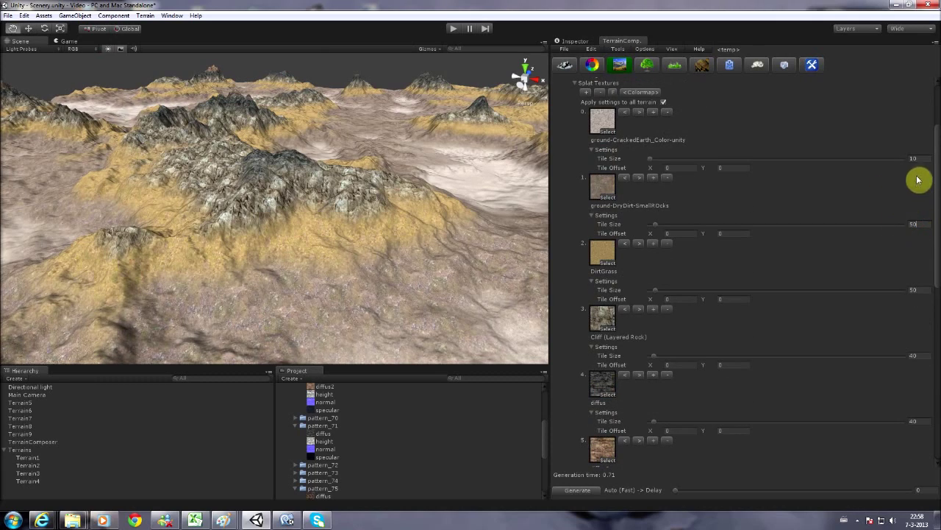
{"action": "type", "text": "20"}
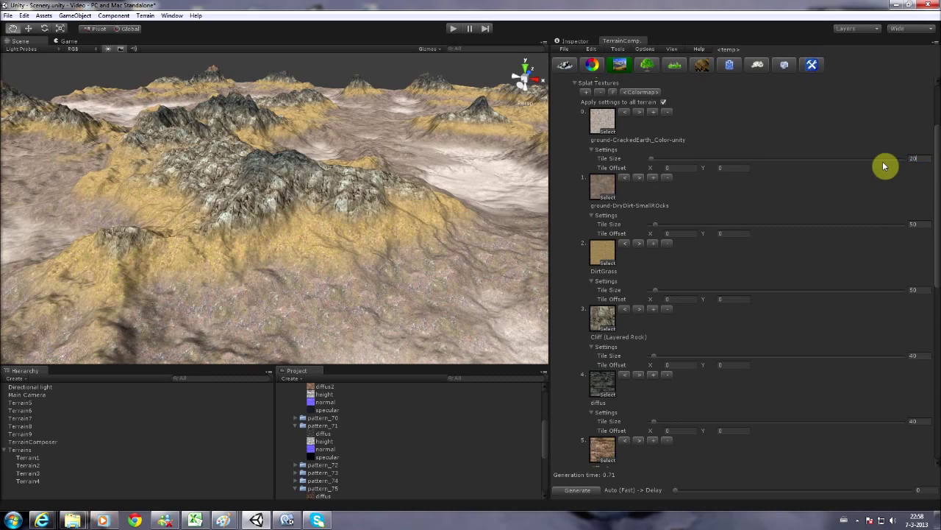
{"action": "scroll", "coordinate": [786, 167], "scroll_direction": "up", "scroll_amount": 3}
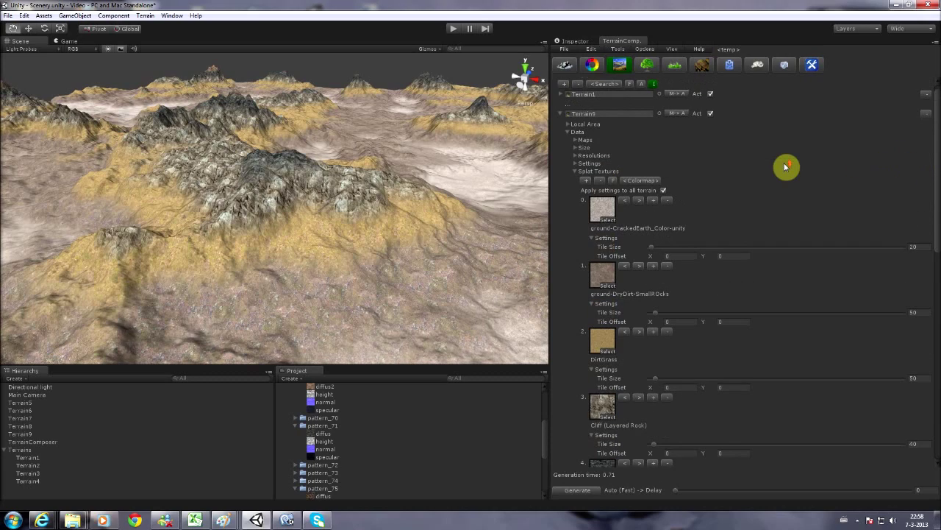
{"action": "left_click", "coordinate": [562, 114]}
Step: Change the input of the Splat Select0 filter from Height to Steepness and inspect the slopes
{"action": "right_click_drag", "start_coordinate": [326, 194], "coordinate": [319, 169]}
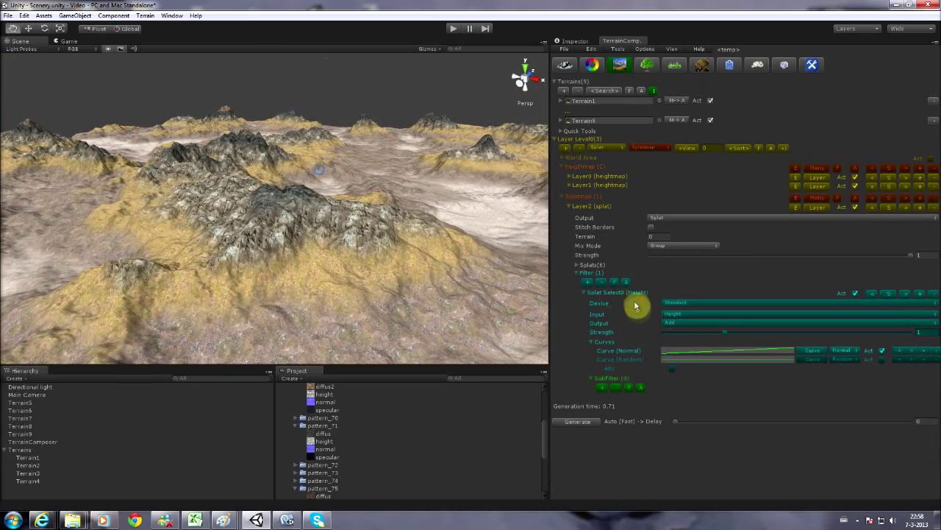
{"action": "left_click", "coordinate": [704, 321]}
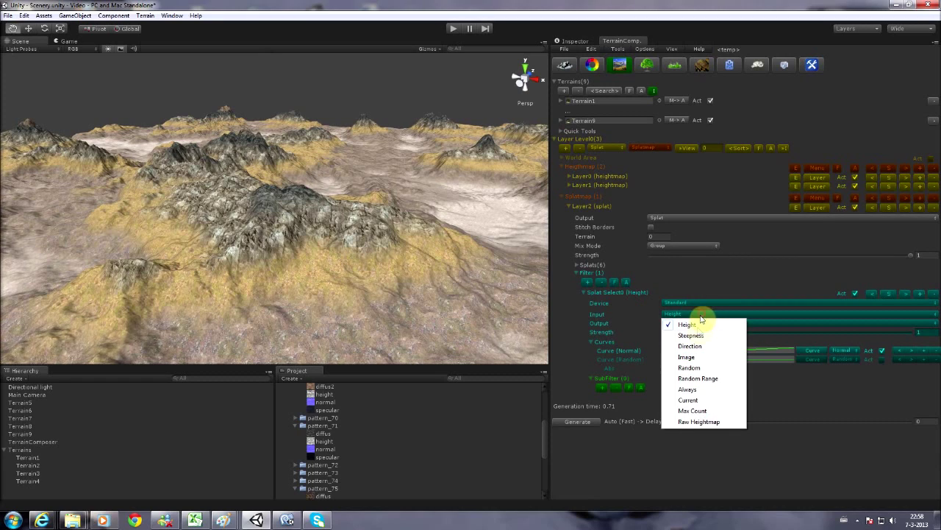
{"action": "left_click", "coordinate": [698, 334]}
{"action": "right_click_drag", "start_coordinate": [410, 256], "coordinate": [347, 266]}
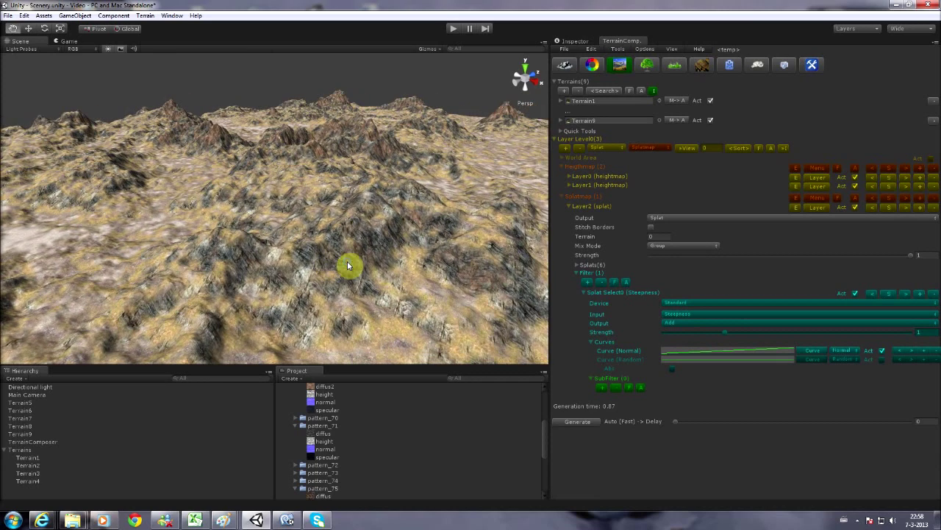
Step: Expand the Layer2 splats, set the weight of splat 3 to 29.8 and lower the weight of splat 4 to below 10
{"action": "left_click", "coordinate": [577, 265]}
{"action": "scroll", "coordinate": [740, 319], "scroll_direction": "down", "scroll_amount": 3}
{"action": "left_click_drag", "start_coordinate": [693, 292], "coordinate": [670, 292]}
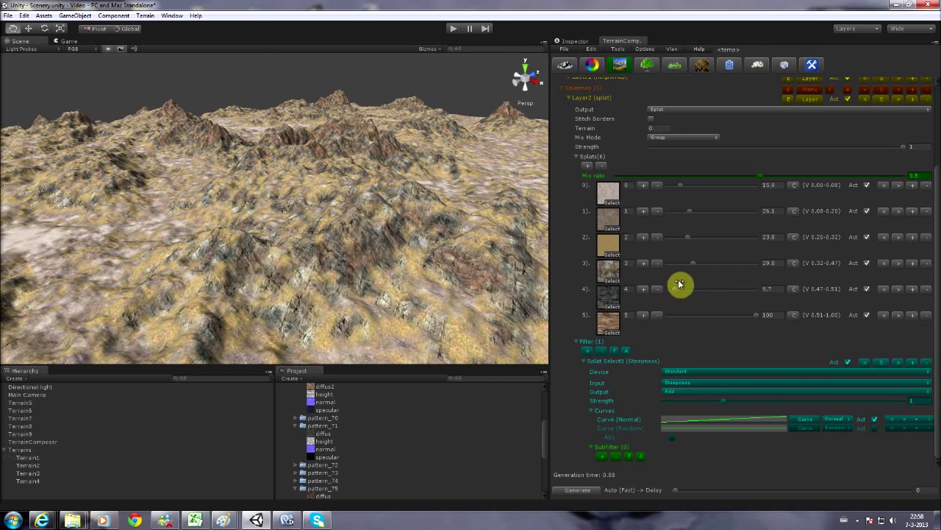
Step: Set the Layer2 splat weights to 48.3 for splat 0, 48.9 for splat 1, 18.9 for splat 2 and 28.7 for splat 3
{"action": "left_click_drag", "start_coordinate": [710, 266], "coordinate": [710, 194]}
{"action": "left_click", "coordinate": [695, 213]}
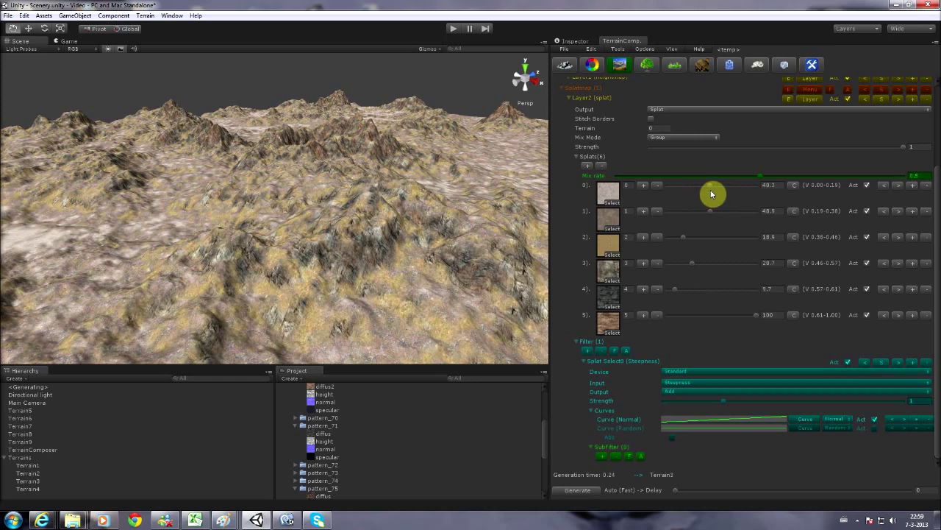
{"action": "right_click_drag", "start_coordinate": [442, 180], "coordinate": [371, 225]}
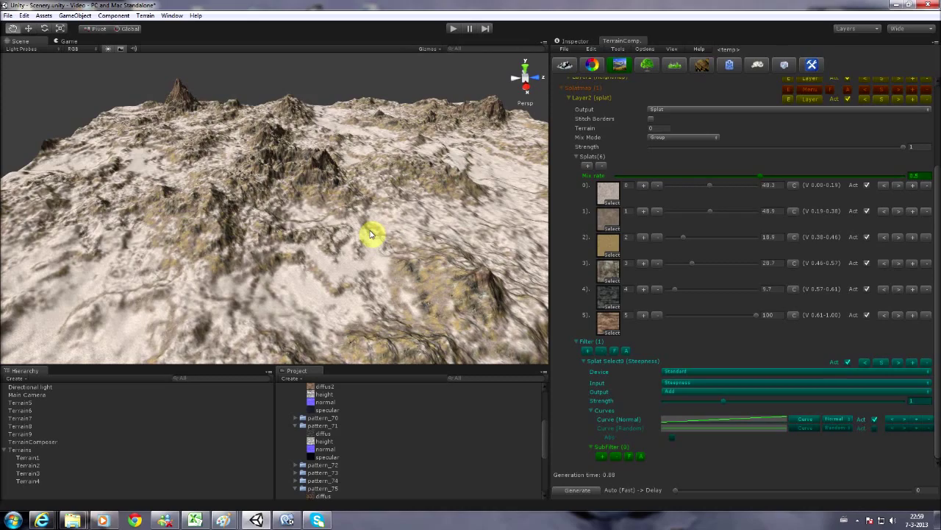
{"action": "right_click_drag", "start_coordinate": [448, 269], "coordinate": [410, 271]}
{"action": "scroll", "coordinate": [410, 271], "scroll_direction": "down", "scroll_amount": 5}
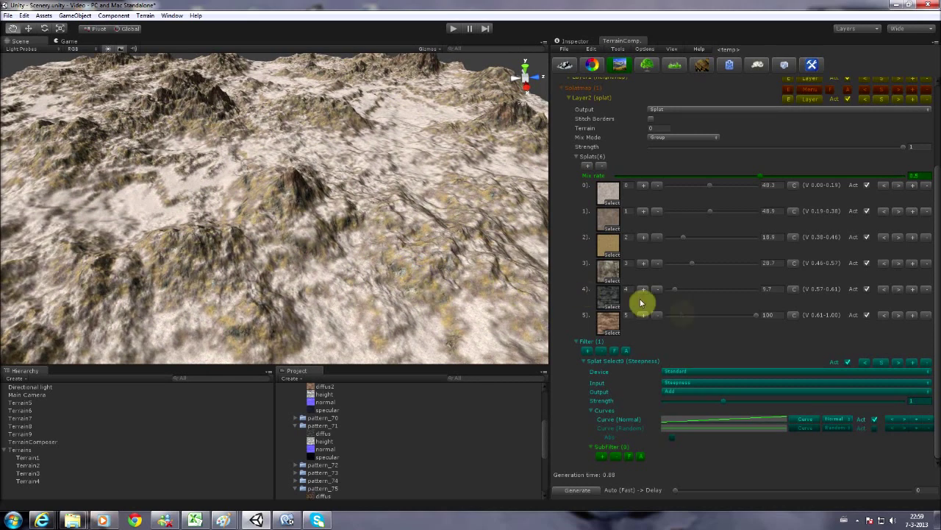
Step: Raise the weight of splat 4 in Layer2 to 27.1
{"action": "left_click_drag", "start_coordinate": [679, 292], "coordinate": [708, 292]}
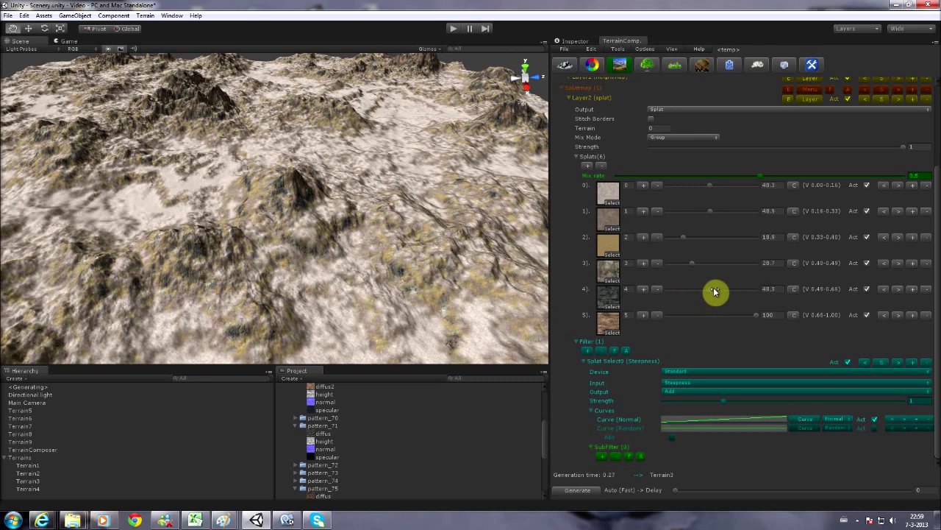
{"action": "left_click_drag", "start_coordinate": [706, 292], "coordinate": [692, 292]}
{"action": "right_click_drag", "start_coordinate": [366, 274], "coordinate": [303, 239]}
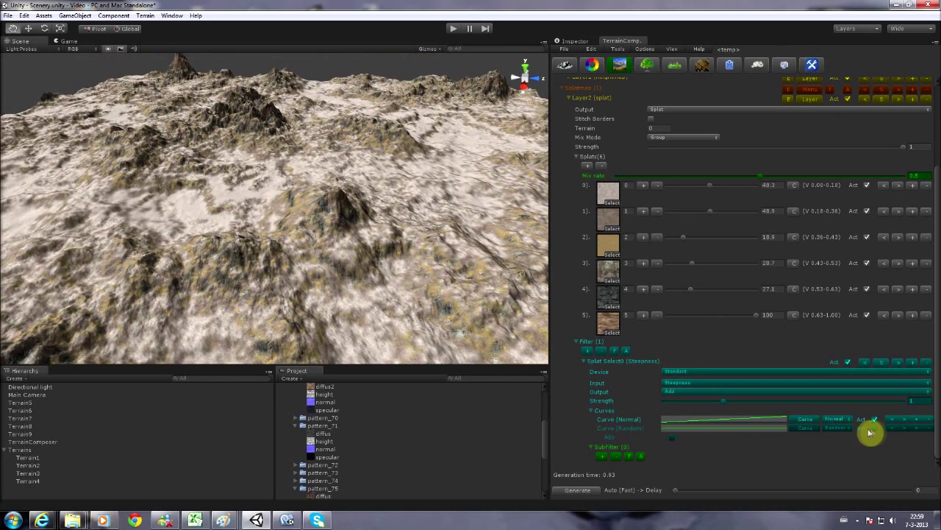
Step: Enable the random curve of the Layer2 steepness filter and raise the whole curve to about 0.15
{"action": "left_click", "coordinate": [758, 428]}
{"action": "left_click_drag", "start_coordinate": [657, 229], "coordinate": [647, 185]}
{"action": "left_click_drag", "start_coordinate": [647, 237], "coordinate": [657, 284]}
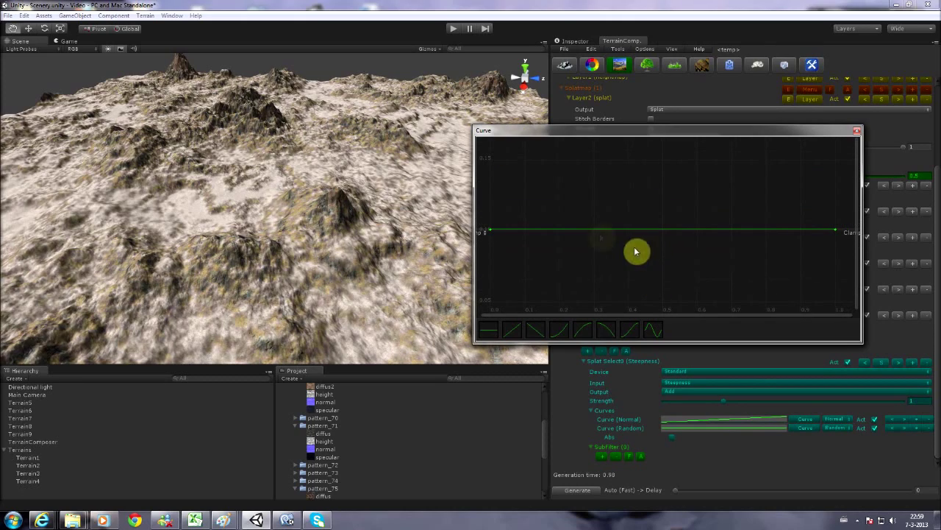
{"action": "left_click_drag", "start_coordinate": [546, 230], "coordinate": [544, 160]}
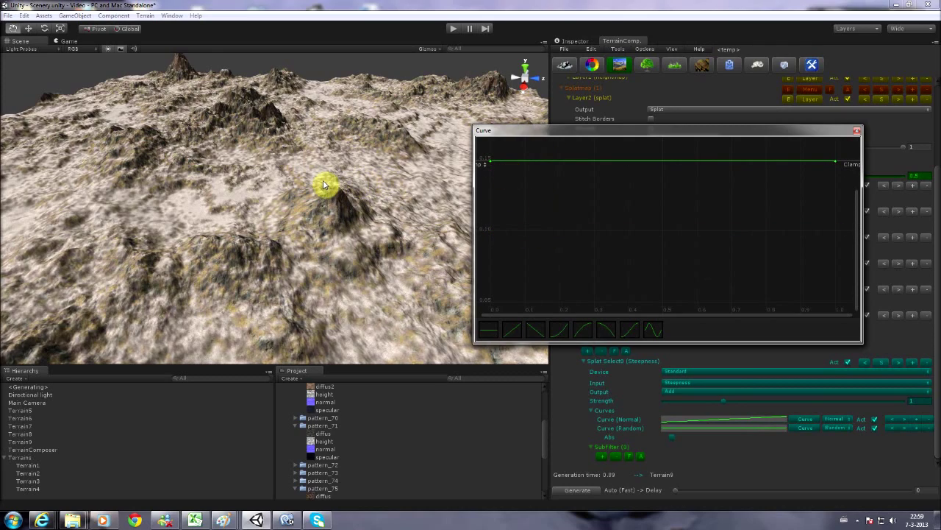
{"action": "left_click", "coordinate": [857, 131]}
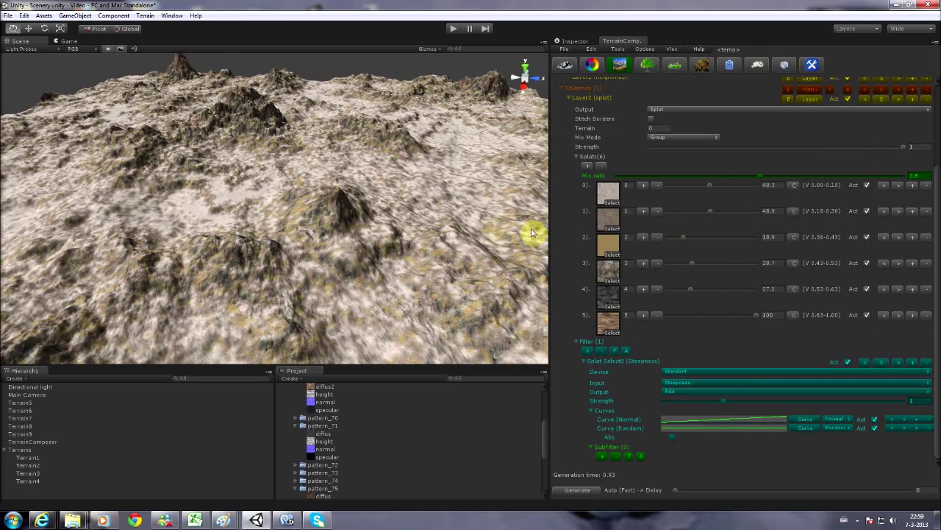
Step: Copy the Perlin subfilter from the Height Select3 filter of the Layer1 heightmap
{"action": "right_click_drag", "start_coordinate": [467, 210], "coordinate": [472, 228]}
{"action": "scroll", "coordinate": [440, 226], "scroll_direction": "down", "scroll_amount": 5}
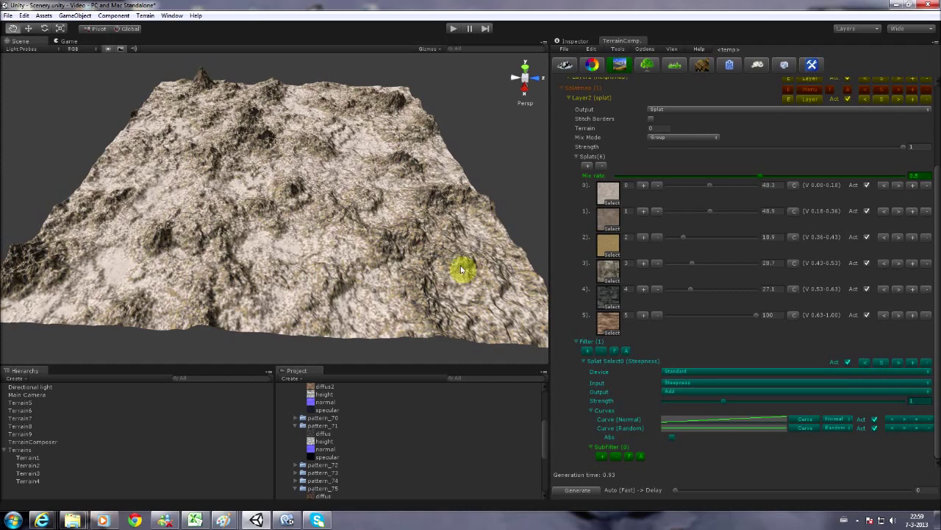
{"action": "scroll", "coordinate": [634, 309], "scroll_direction": "up", "scroll_amount": 3}
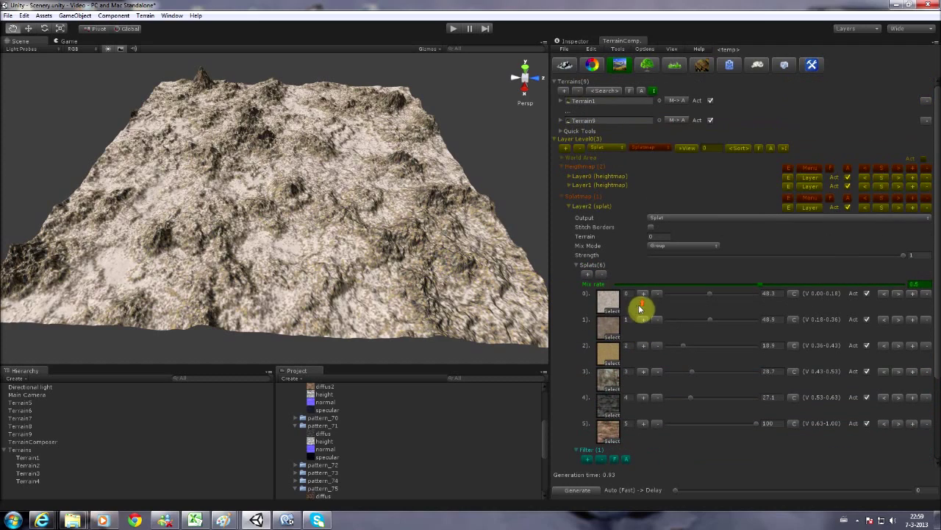
{"action": "left_click", "coordinate": [570, 206]}
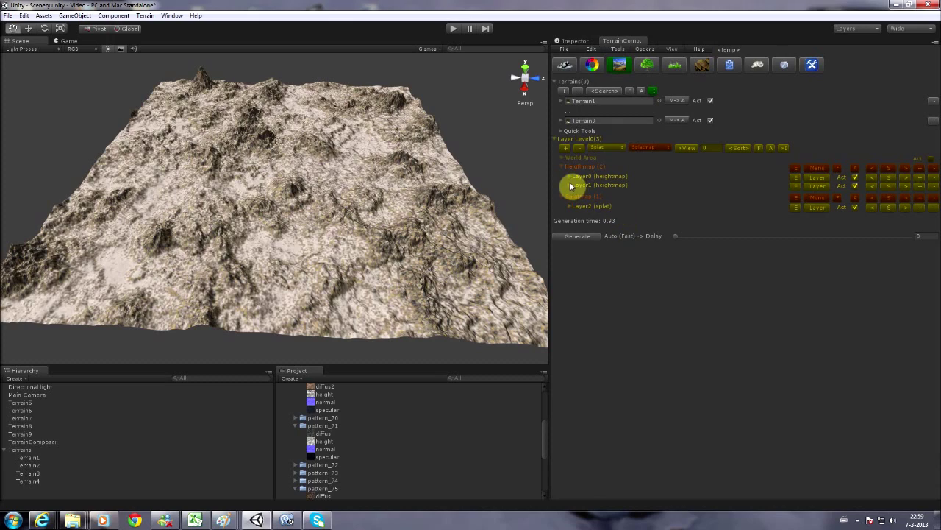
{"action": "left_click", "coordinate": [569, 185]}
{"action": "left_click", "coordinate": [585, 321]}
{"action": "scroll", "coordinate": [697, 326], "scroll_direction": "down", "scroll_amount": 3}
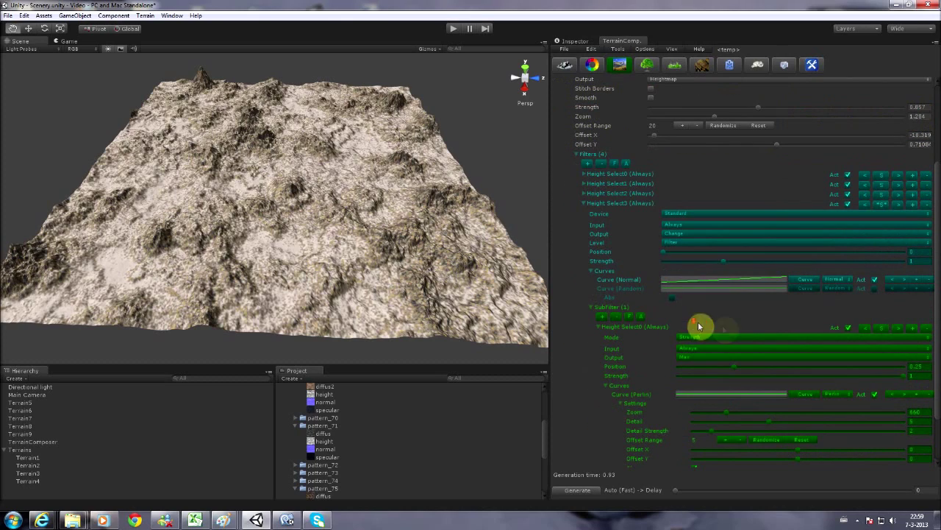
{"action": "scroll", "coordinate": [651, 261], "scroll_direction": "up", "scroll_amount": 3}
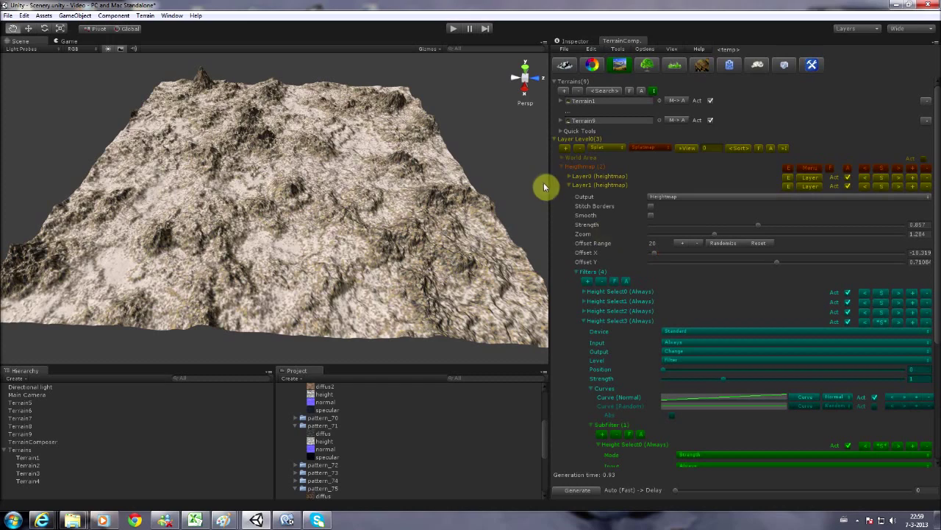
Step: Paste the copied Perlin subfilter into the Splat Select0 steepness filter of Layer2
{"action": "left_click", "coordinate": [572, 186]}
{"action": "left_click", "coordinate": [568, 207]}
{"action": "scroll", "coordinate": [662, 426], "scroll_direction": "down", "scroll_amount": 3}
{"action": "left_click", "coordinate": [602, 456]}
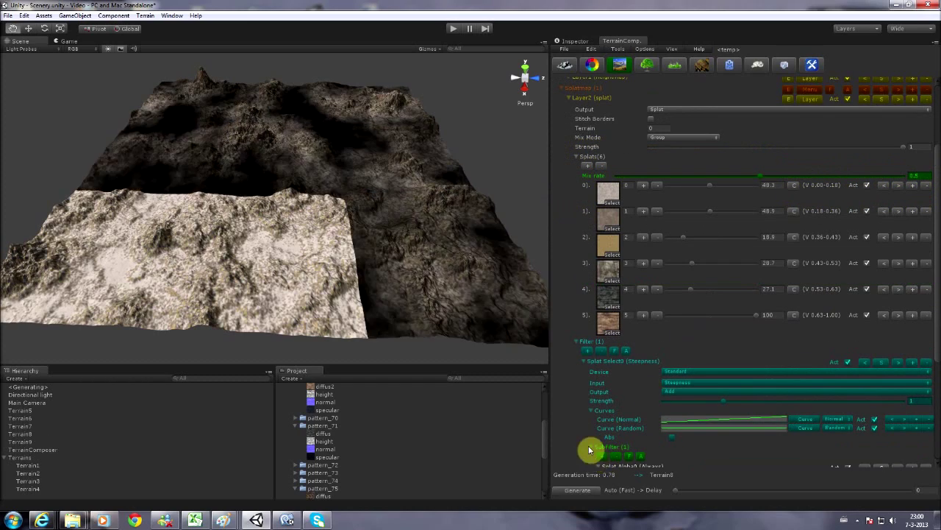
{"action": "scroll", "coordinate": [716, 457], "scroll_direction": "down", "scroll_amount": 5}
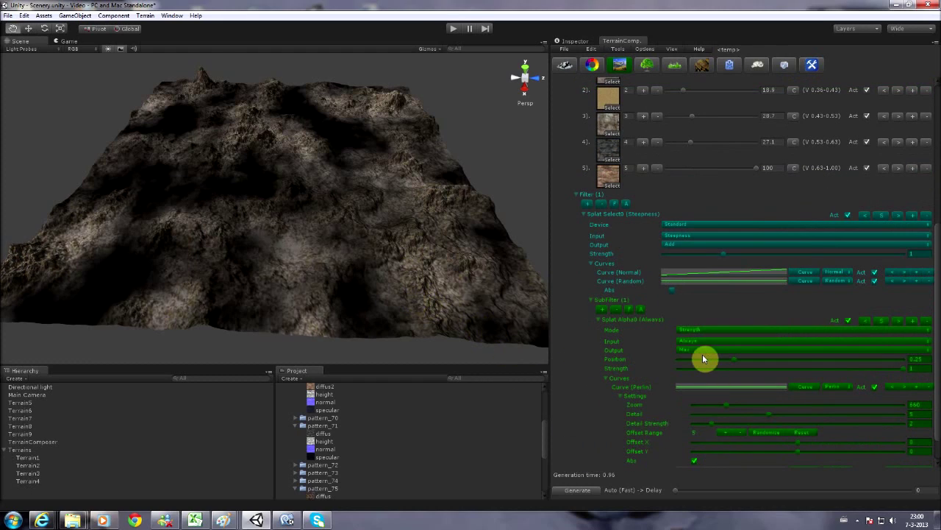
{"action": "scroll", "coordinate": [704, 359], "scroll_direction": "down", "scroll_amount": 1}
Step: Set the Perlin zoom of the Splat Alpha0 subfilter in Layer2 to 784 and randomize its offset
{"action": "scroll", "coordinate": [704, 359], "scroll_direction": "up", "scroll_amount": 3}
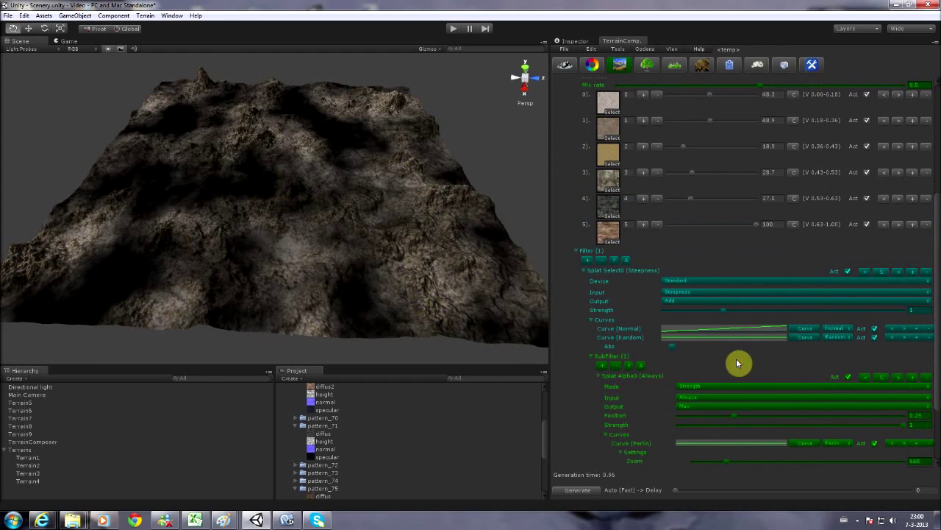
{"action": "scroll", "coordinate": [737, 362], "scroll_direction": "up", "scroll_amount": 2}
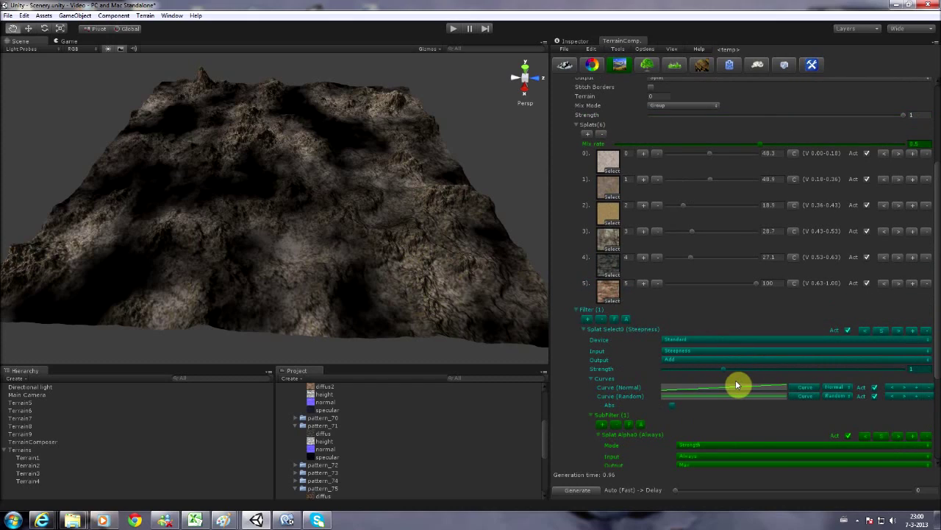
{"action": "scroll", "coordinate": [726, 371], "scroll_direction": "down", "scroll_amount": 1}
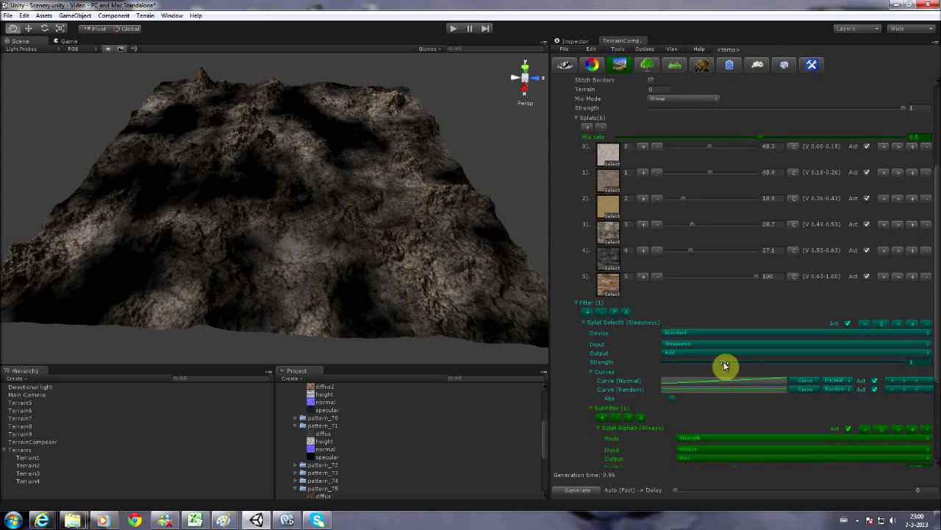
{"action": "left_click_drag", "start_coordinate": [711, 365], "coordinate": [725, 366]}
{"action": "scroll", "coordinate": [790, 361], "scroll_direction": "down", "scroll_amount": 5}
{"action": "scroll", "coordinate": [788, 362], "scroll_direction": "down", "scroll_amount": 3}
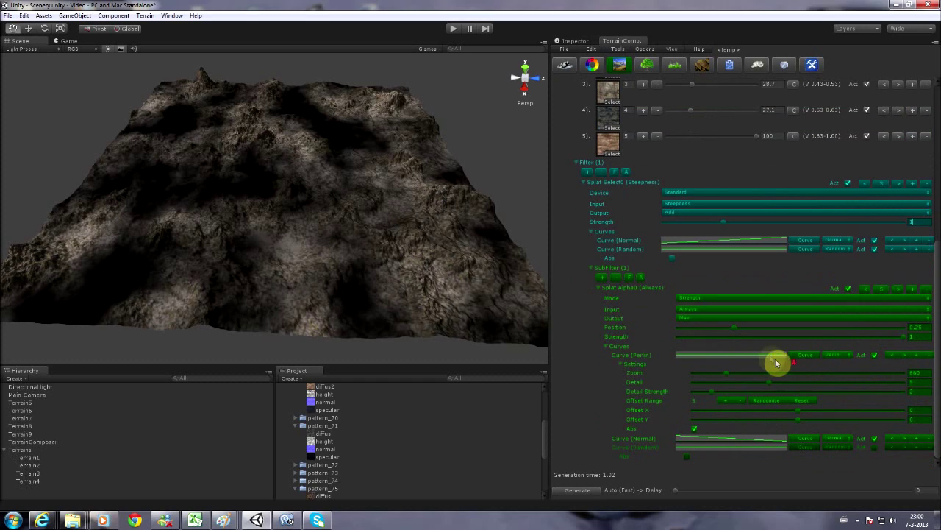
{"action": "left_click_drag", "start_coordinate": [756, 374], "coordinate": [736, 376]}
{"action": "left_click", "coordinate": [763, 403]}
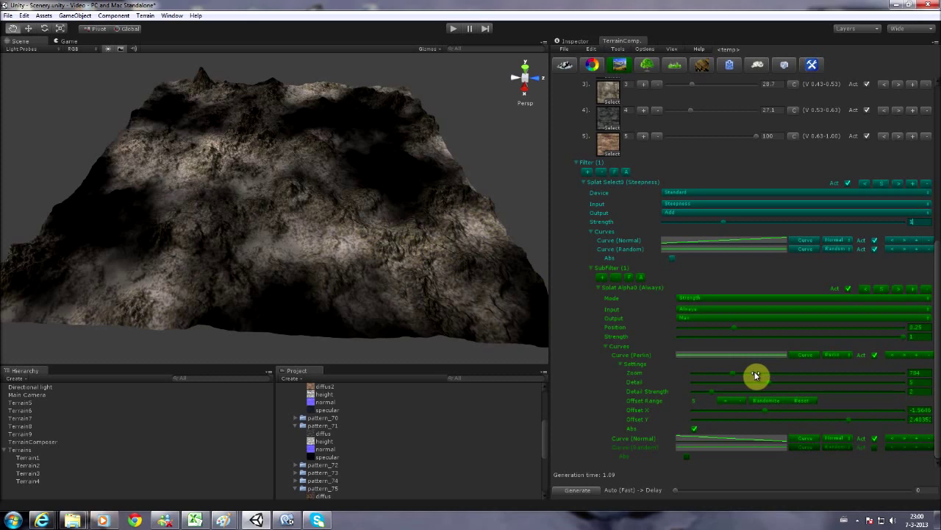
Step: Collapse Layer2, duplicate it as a second splat layer and expand the copy
{"action": "scroll", "coordinate": [716, 362], "scroll_direction": "up", "scroll_amount": 3}
{"action": "scroll", "coordinate": [715, 361], "scroll_direction": "up", "scroll_amount": 3}
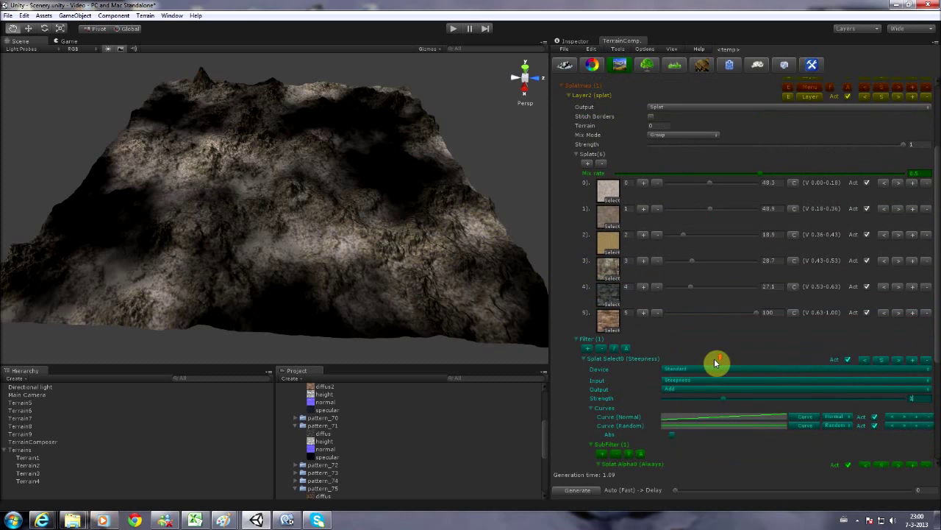
{"action": "scroll", "coordinate": [717, 357], "scroll_direction": "up", "scroll_amount": 2}
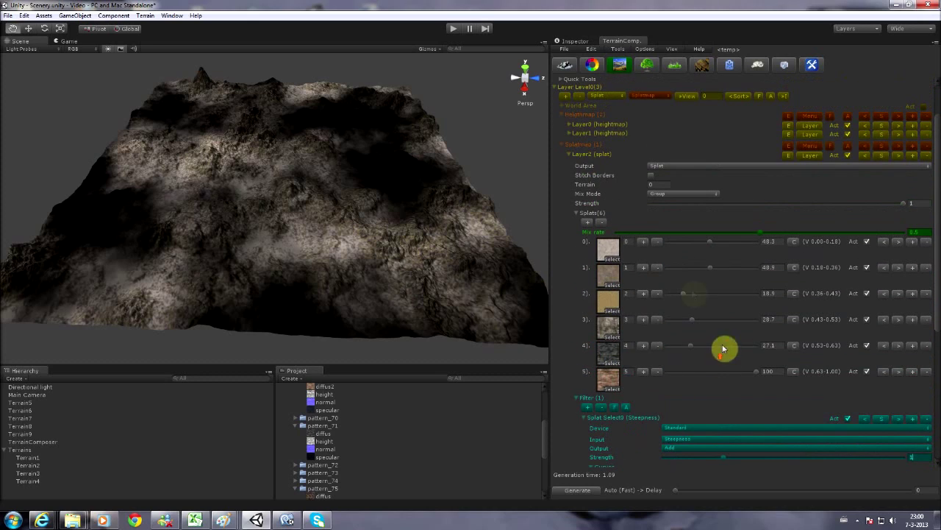
{"action": "left_click", "coordinate": [571, 155]}
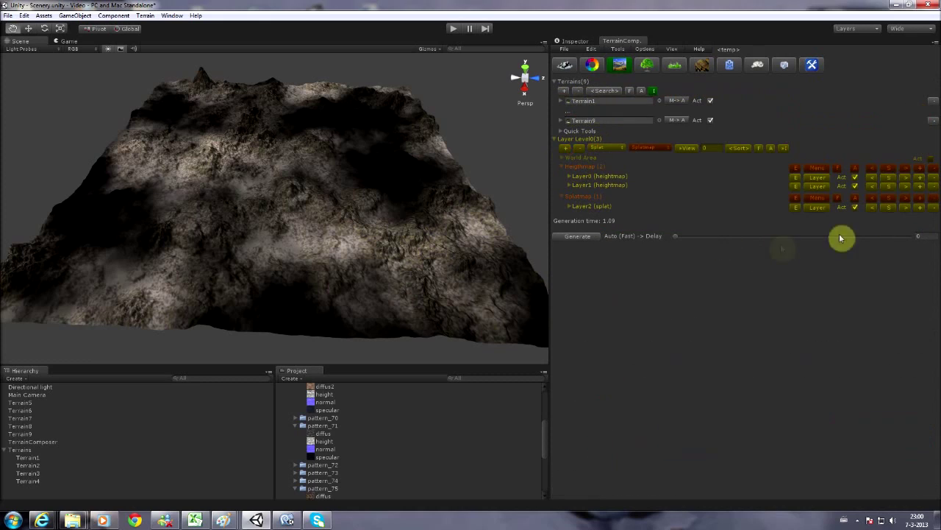
{"action": "left_click", "coordinate": [920, 207]}
{"action": "left_click", "coordinate": [568, 215]}
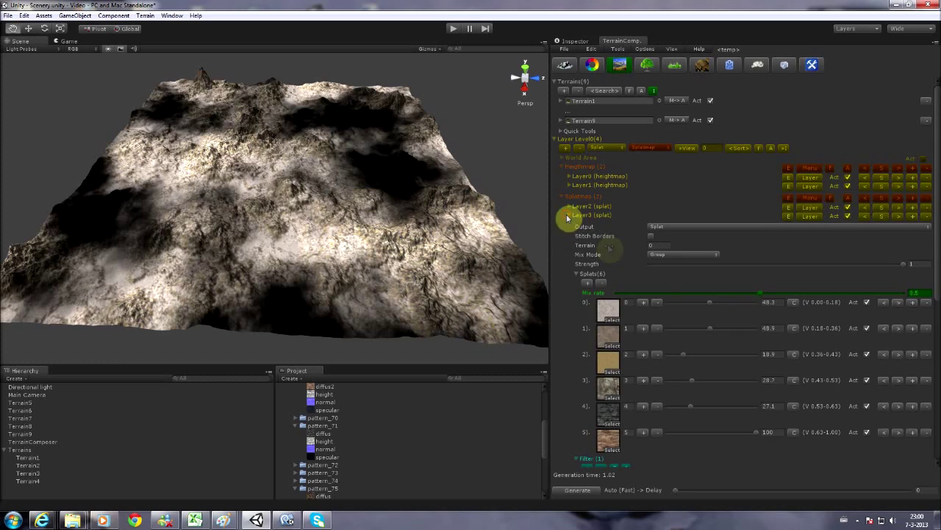
Step: Invert the normal curve of the Perlin subfilter in Layer3
{"action": "scroll", "coordinate": [740, 370], "scroll_direction": "down", "scroll_amount": 10}
{"action": "left_click", "coordinate": [807, 439]}
{"action": "left_click", "coordinate": [863, 466]}
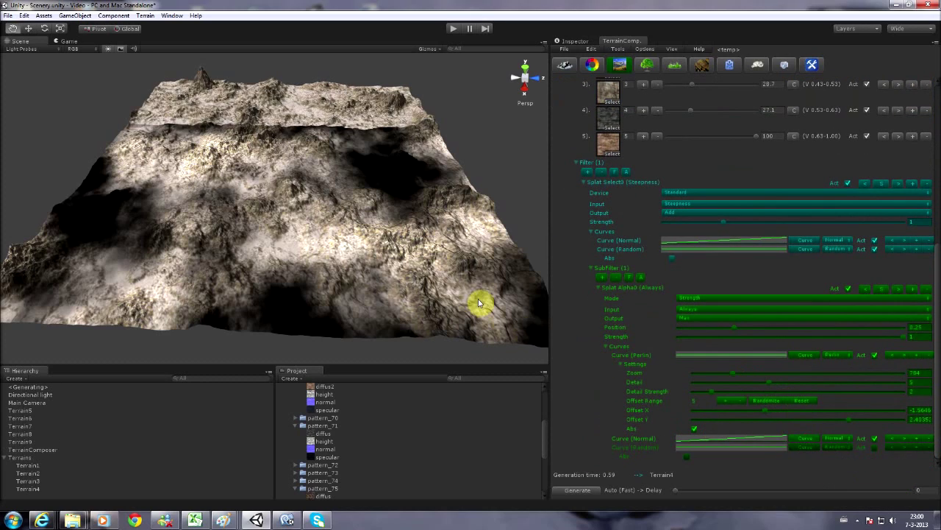
Step: Change the first splat of Layer3 to the green grass texture with index 6
{"action": "scroll", "coordinate": [673, 305], "scroll_direction": "up", "scroll_amount": 8}
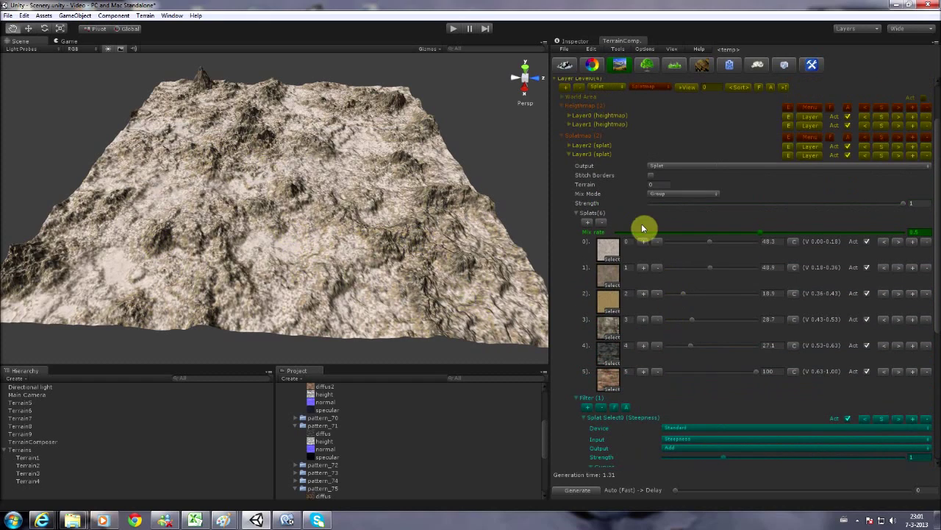
{"action": "left_click", "coordinate": [643, 243]}
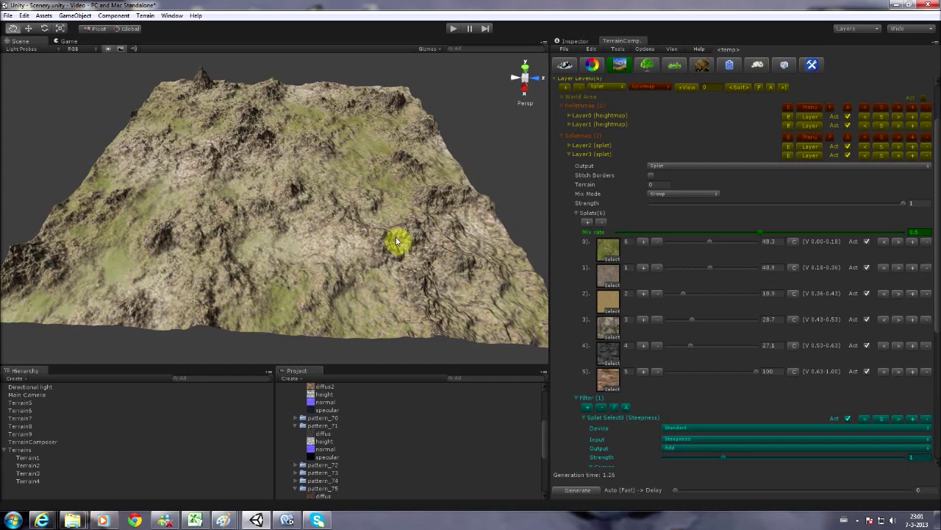
{"action": "scroll", "coordinate": [404, 239], "scroll_direction": "up", "scroll_amount": 6}
{"action": "right_click_drag", "start_coordinate": [397, 263], "coordinate": [397, 208]}
Step: Reorder the Layer3 splats to the texture order 6, 1, 4, 2, 5, 3 and inspect the terrain
{"action": "left_click", "coordinate": [898, 319]}
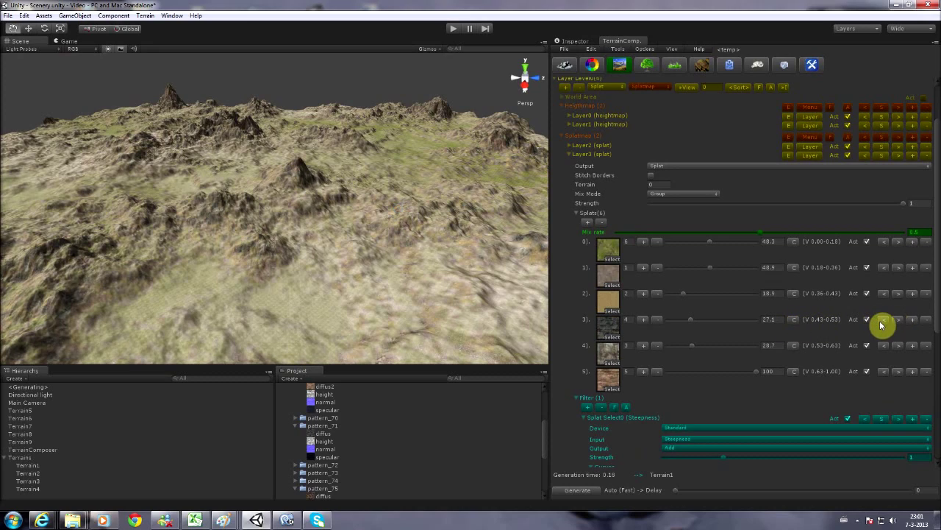
{"action": "left_click", "coordinate": [902, 347]}
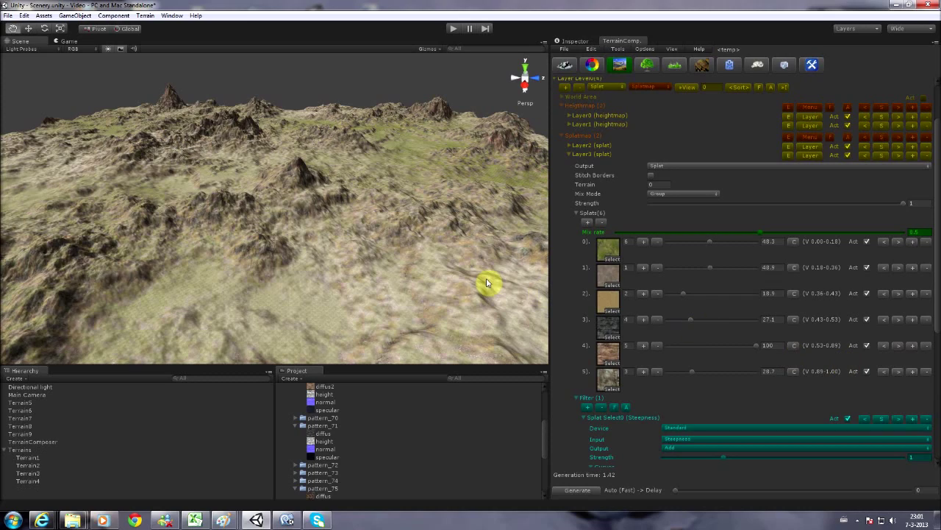
{"action": "left_click", "coordinate": [899, 294]}
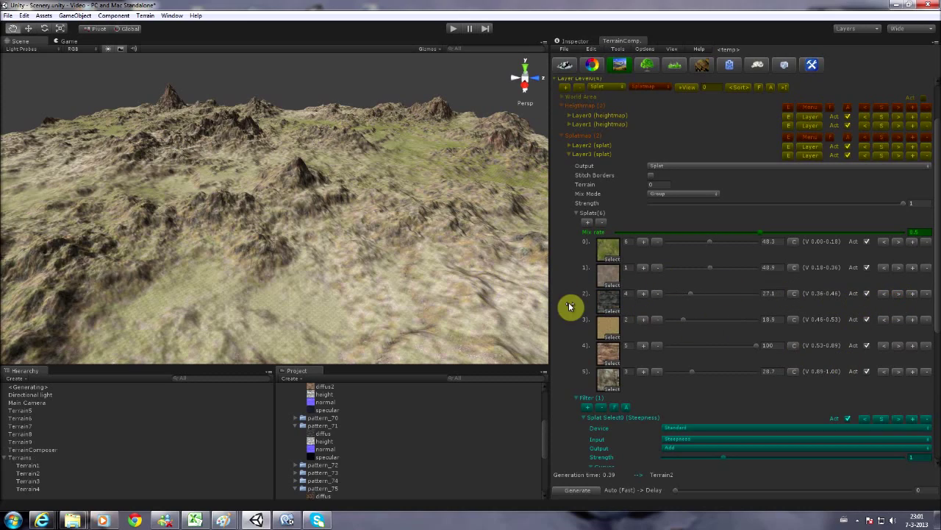
{"action": "right_click_drag", "start_coordinate": [427, 240], "coordinate": [326, 248]}
{"action": "middle_click_drag", "start_coordinate": [325, 248], "coordinate": [347, 254]}
{"action": "mouse_move", "coordinate": [348, 253]}
{"action": "right_mouse_down"}
{"action": "mouse_move", "coordinate": [410, 237]}
{"action": "mouse_move", "coordinate": [267, 238]}
{"action": "mouse_move", "coordinate": [352, 253]}
{"action": "mouse_move", "coordinate": [262, 244]}
{"action": "mouse_move", "coordinate": [345, 246]}
{"action": "right_mouse_up"}
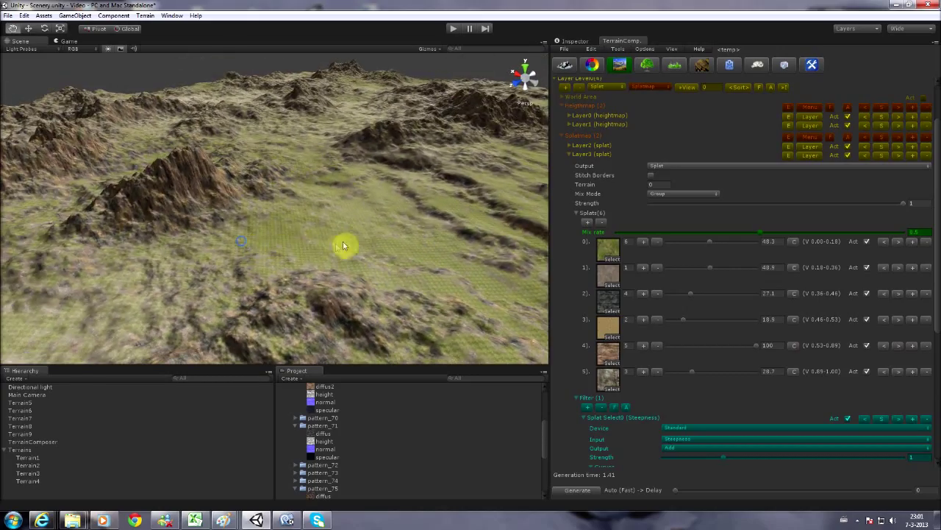
{"action": "middle_click_drag", "start_coordinate": [345, 246], "coordinate": [331, 248]}
{"action": "right_click_drag", "start_coordinate": [331, 249], "coordinate": [350, 250]}
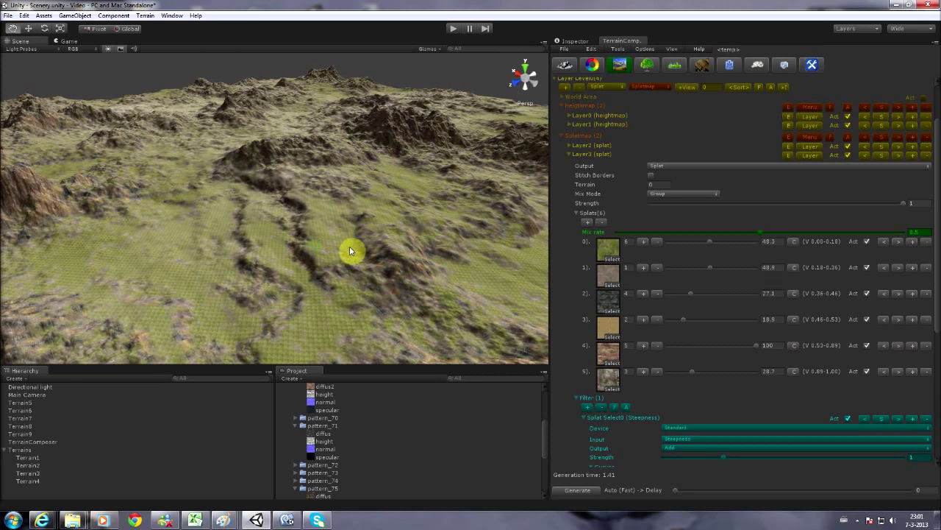
Step: Collapse Layer3, add a new splat layer after it and load a saved layer file into the new layer
{"action": "left_click", "coordinate": [568, 154]}
{"action": "right_click_drag", "start_coordinate": [407, 228], "coordinate": [366, 231]}
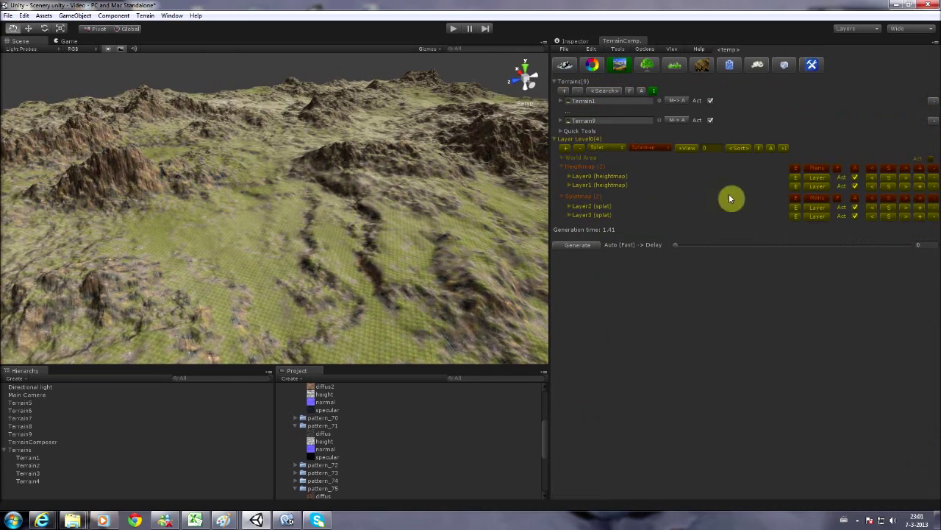
{"action": "left_click", "coordinate": [567, 150]}
{"action": "left_click", "coordinate": [806, 229]}
{"action": "mouse_move", "coordinate": [815, 245]}
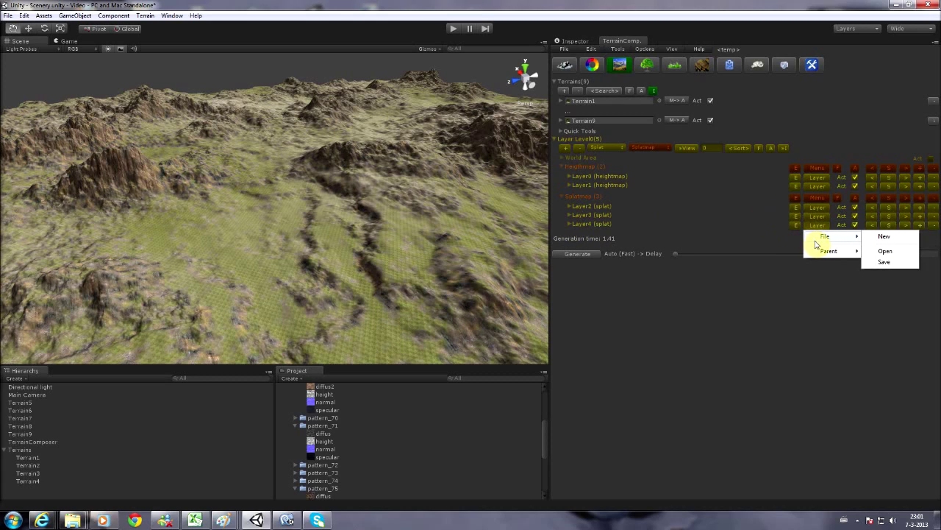
{"action": "left_click", "coordinate": [881, 250]}
{"action": "double_click", "coordinate": [151, 101]}
{"action": "double_click", "coordinate": [135, 89]}
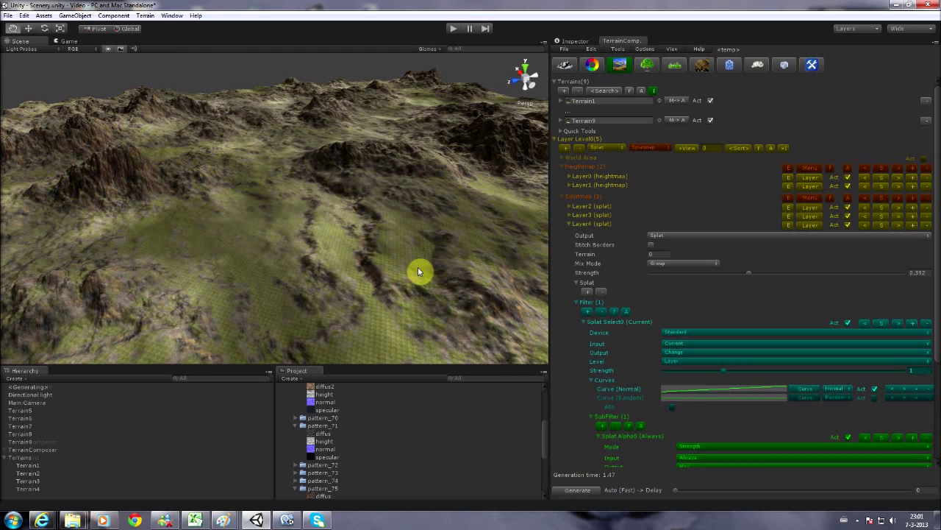
Step: Raise the strength of the Layer4 splat layer to 1 to preview its Perlin mask across the terrain
{"action": "scroll", "coordinate": [418, 272], "scroll_direction": "down", "scroll_amount": 5}
{"action": "right_click_drag", "start_coordinate": [419, 272], "coordinate": [398, 238]}
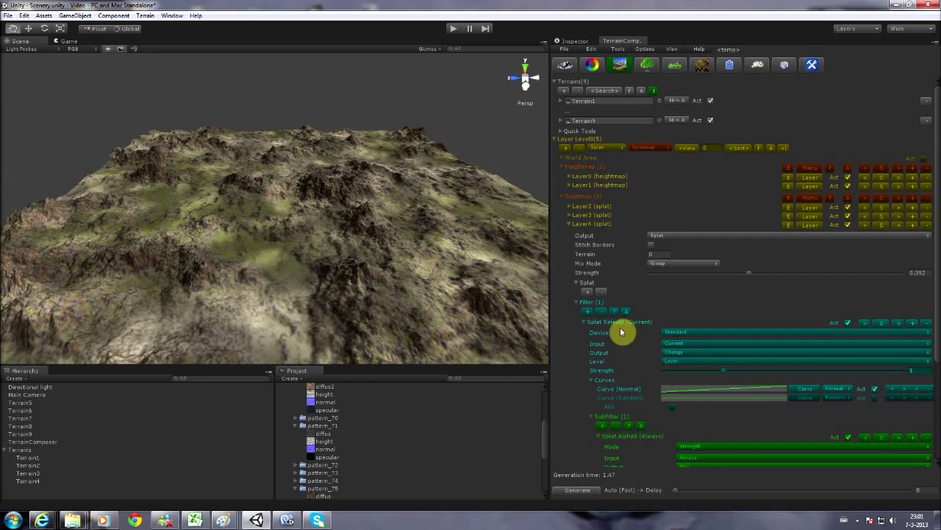
{"action": "scroll", "coordinate": [620, 331], "scroll_direction": "down", "scroll_amount": 5}
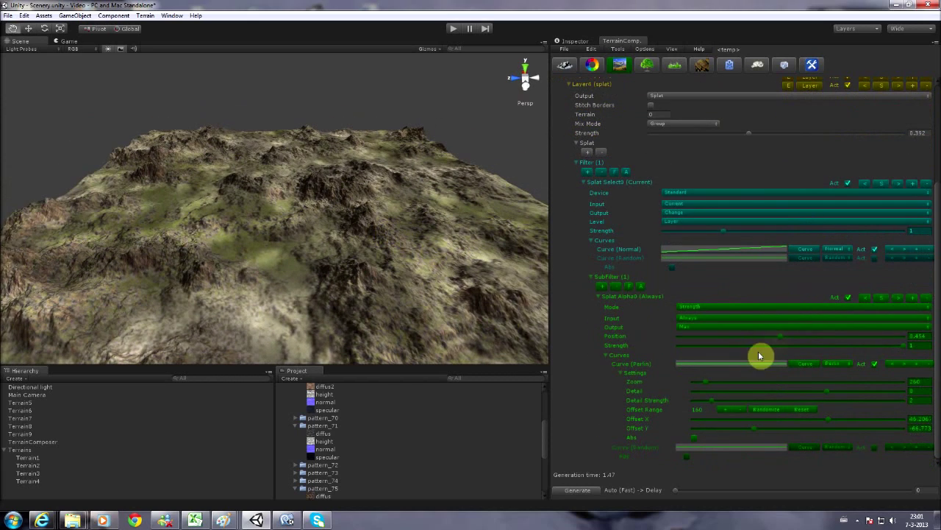
{"action": "scroll", "coordinate": [794, 344], "scroll_direction": "up", "scroll_amount": 5}
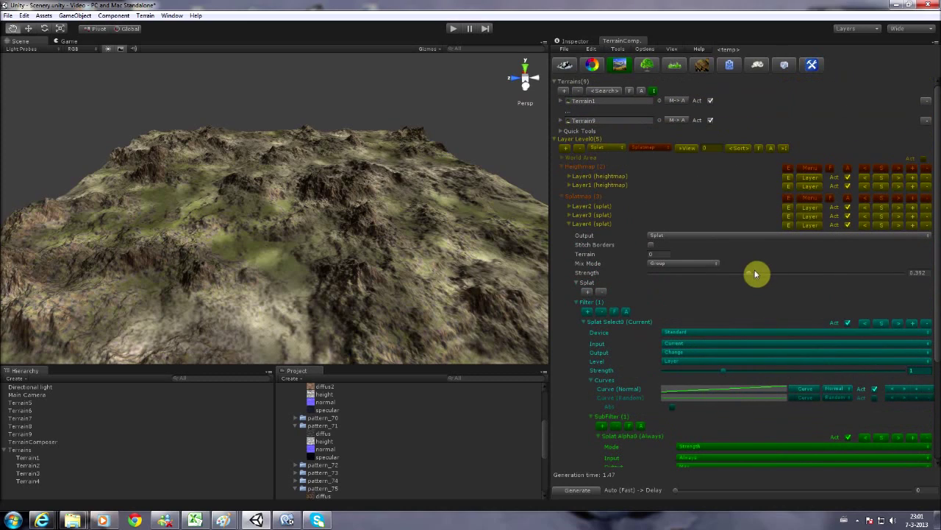
{"action": "left_click_drag", "start_coordinate": [822, 278], "coordinate": [917, 275]}
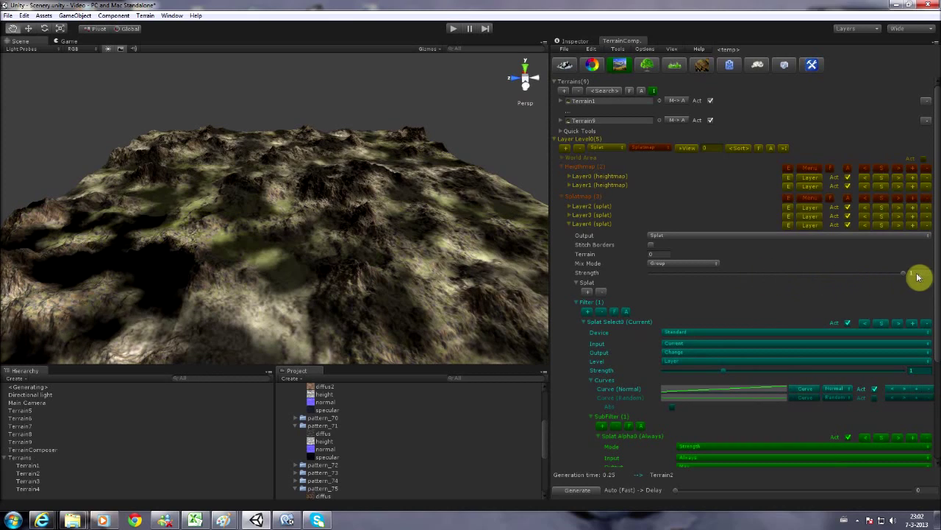
Step: Increase the zoom of the Perlin curve in Layer4's Splat Alpha0 subfilter to enlarge the masked patches
{"action": "scroll", "coordinate": [821, 338], "scroll_direction": "down", "scroll_amount": 1}
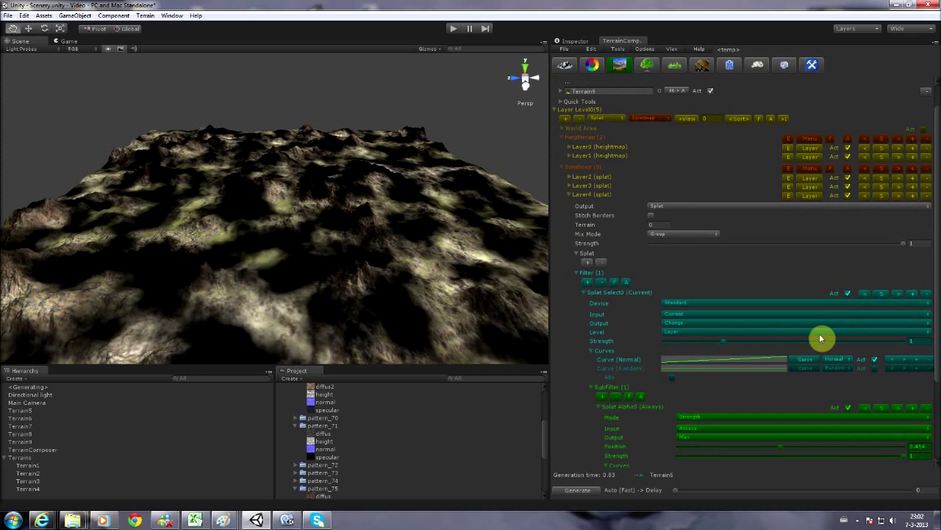
{"action": "scroll", "coordinate": [819, 334], "scroll_direction": "down", "scroll_amount": 4}
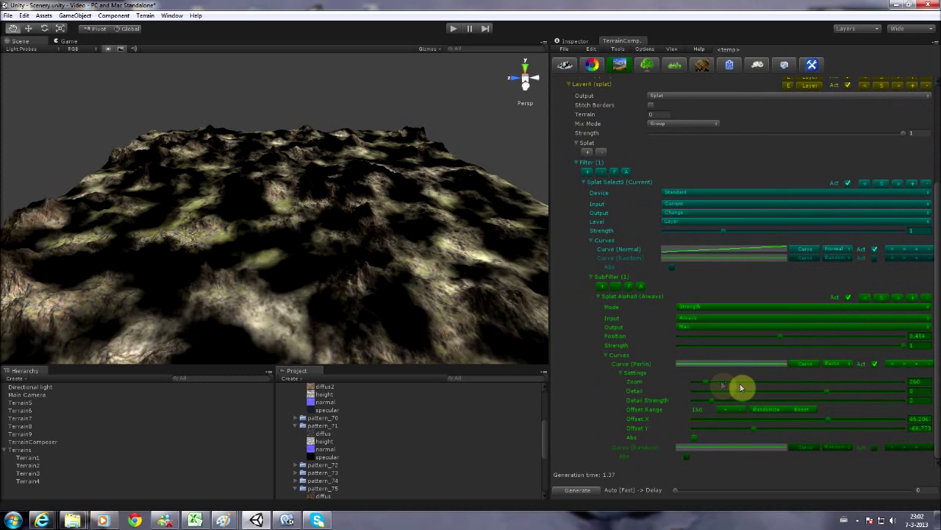
{"action": "mouse_move", "coordinate": [724, 383]}
{"action": "left_mouse_down"}
{"action": "mouse_move", "coordinate": [761, 382]}
{"action": "mouse_move", "coordinate": [677, 385]}
{"action": "mouse_move", "coordinate": [730, 384]}
{"action": "left_mouse_up"}
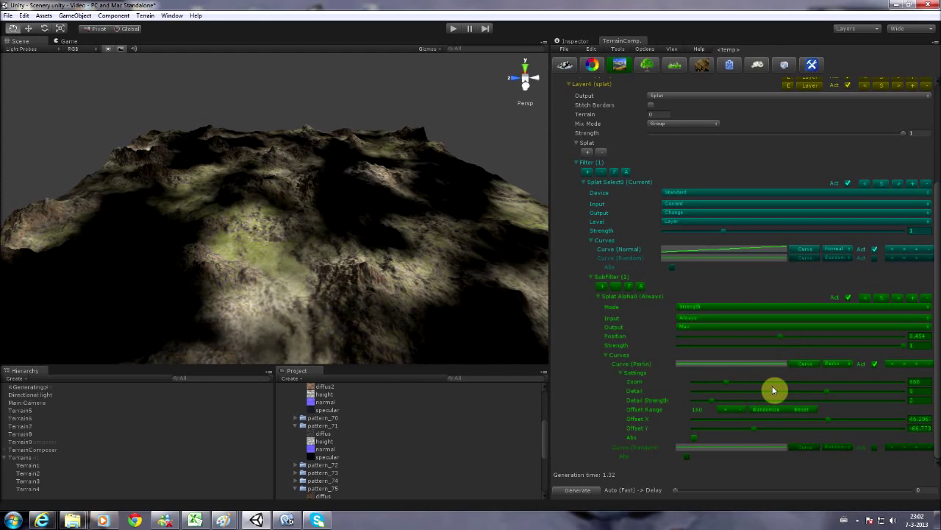
Step: Set the strength of Layer4 to 0.5 and collapse the layer
{"action": "scroll", "coordinate": [772, 385], "scroll_direction": "up", "scroll_amount": 3}
{"action": "scroll", "coordinate": [730, 326], "scroll_direction": "up", "scroll_amount": 1}
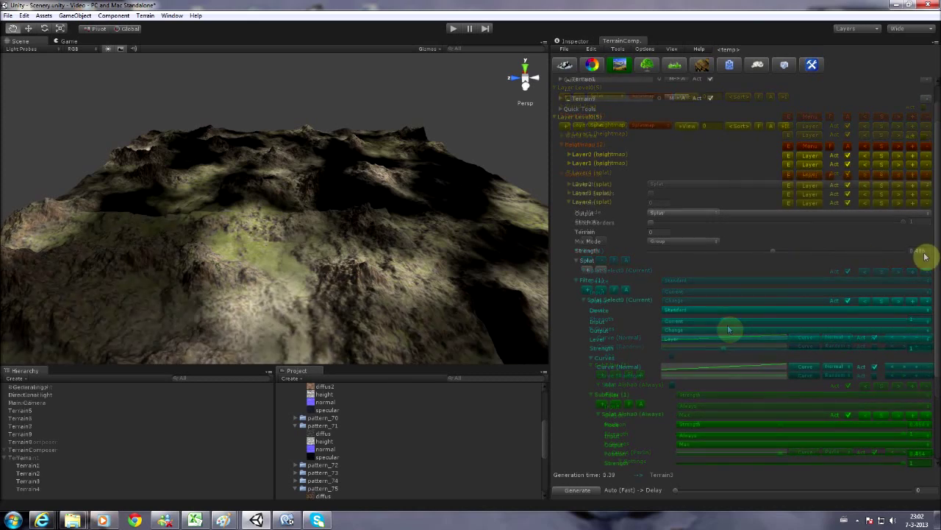
{"action": "left_click_drag", "start_coordinate": [925, 248], "coordinate": [880, 253]}
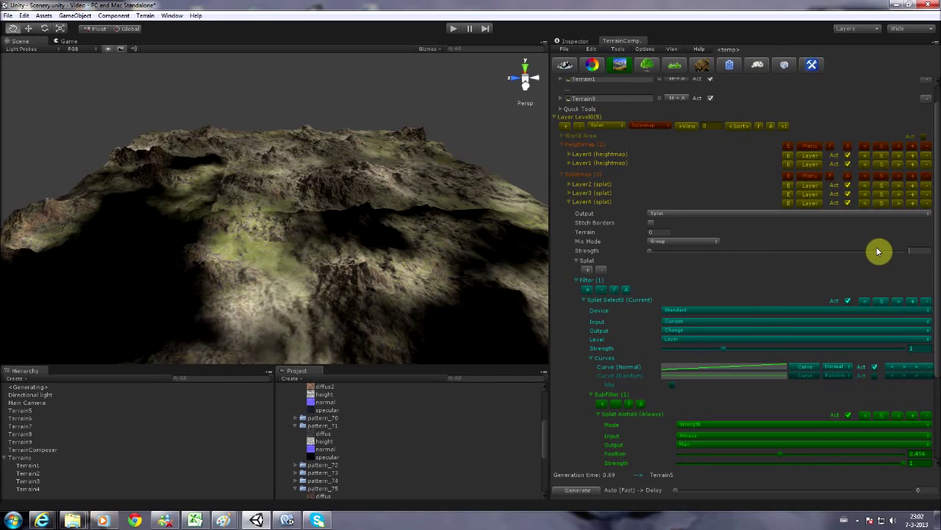
{"action": "type", "text": "0.5"}
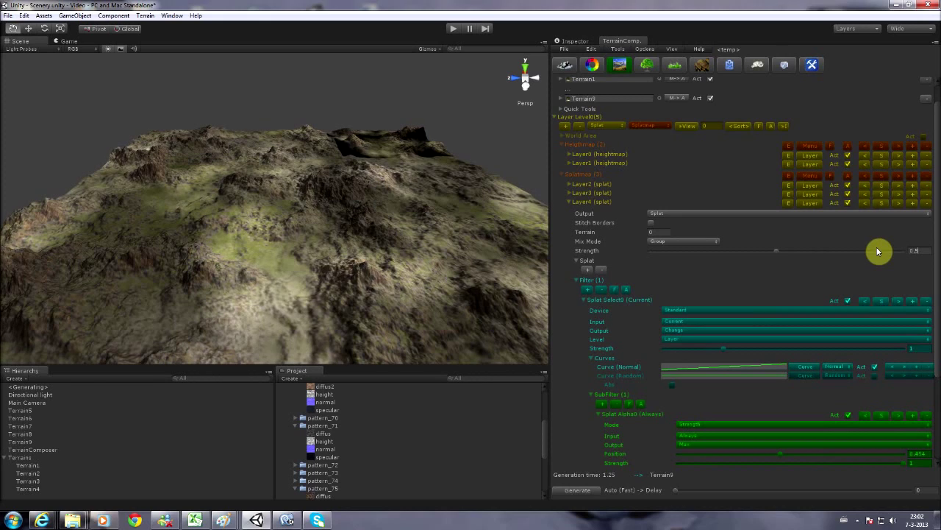
{"action": "left_click", "coordinate": [567, 202]}
{"action": "left_click_drag", "start_coordinate": [430, 239], "coordinate": [349, 258], "text": "alt"}
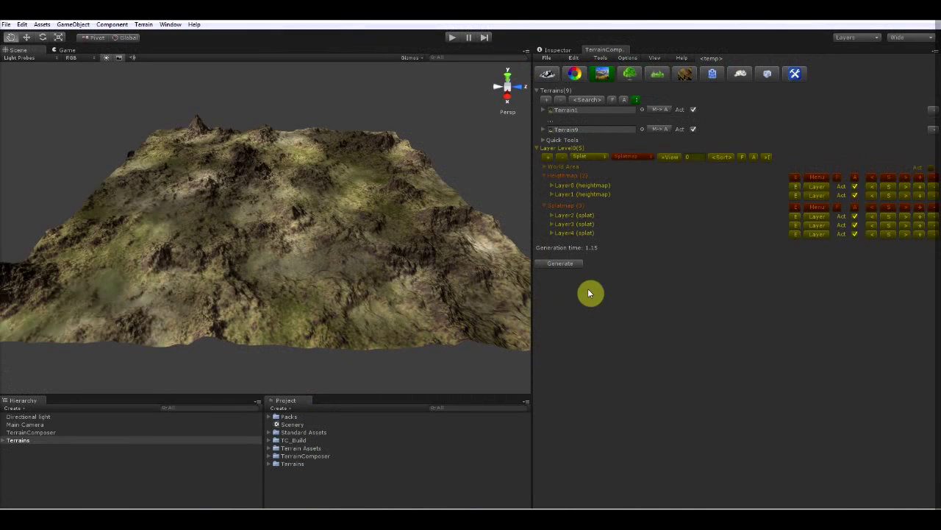
Step: Add a new terrain entry with 16 instances in a 5x5 tile layout and create the terrains
{"action": "left_click", "coordinate": [637, 100]}
{"action": "left_click", "coordinate": [547, 100]}
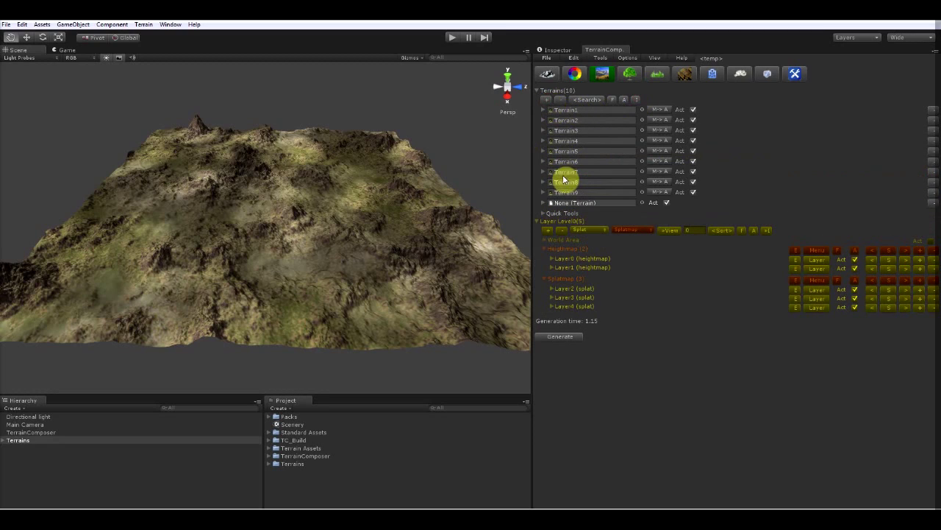
{"action": "left_click", "coordinate": [543, 203]}
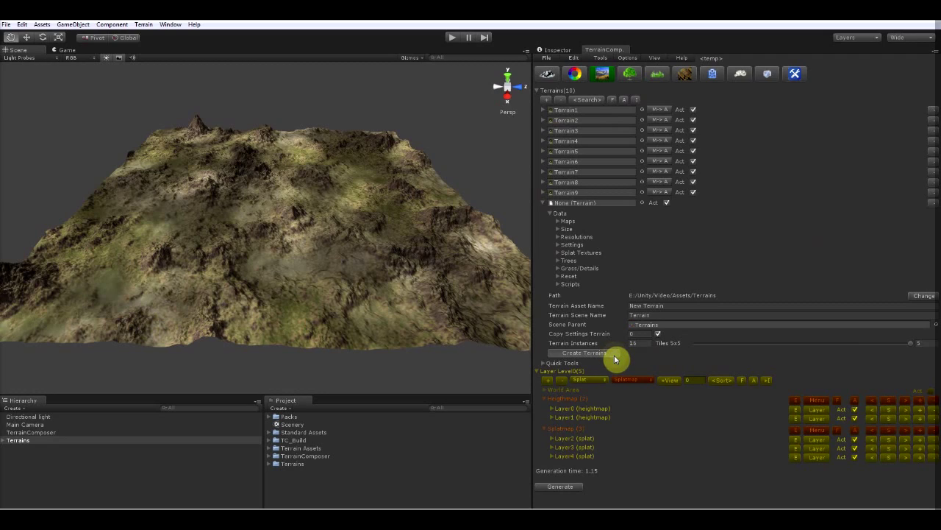
{"action": "left_click", "coordinate": [615, 353]}
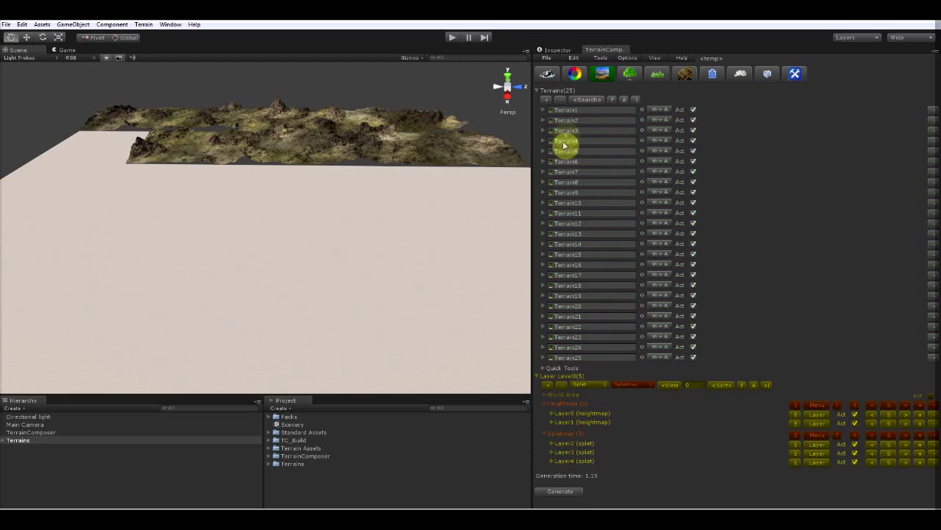
Step: Shorten the terrain list and reset the splatmaps and heightmaps of all terrains from the last terrain's data
{"action": "left_click", "coordinate": [637, 100]}
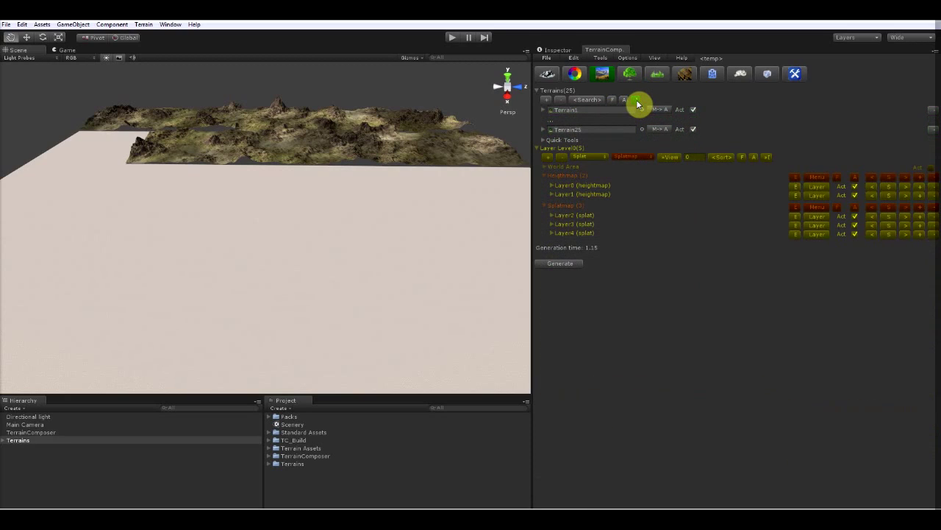
{"action": "left_click", "coordinate": [545, 130]}
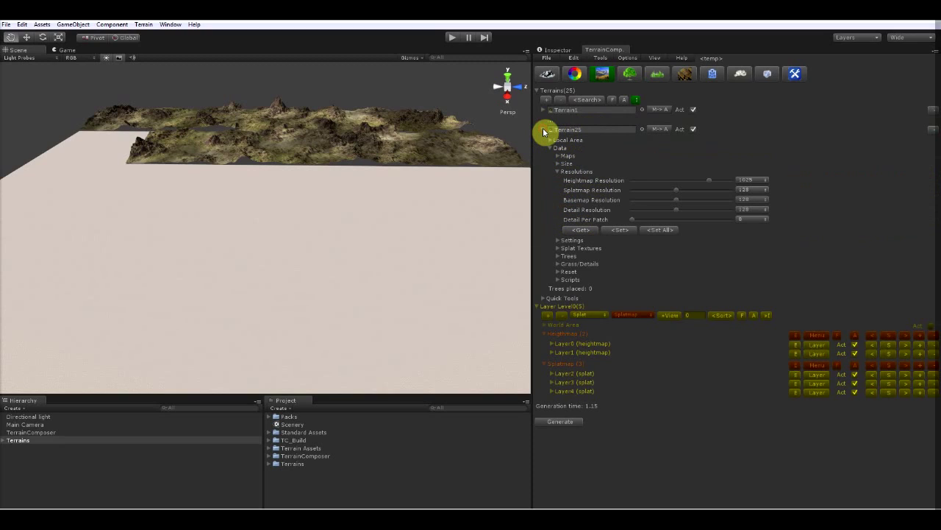
{"action": "left_click", "coordinate": [563, 271]}
{"action": "left_click", "coordinate": [655, 281]}
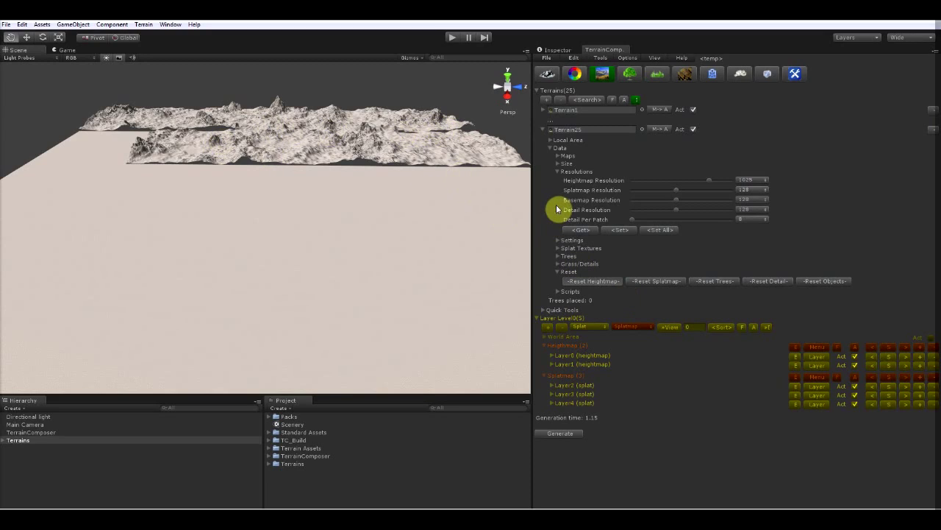
{"action": "left_click", "coordinate": [542, 129]}
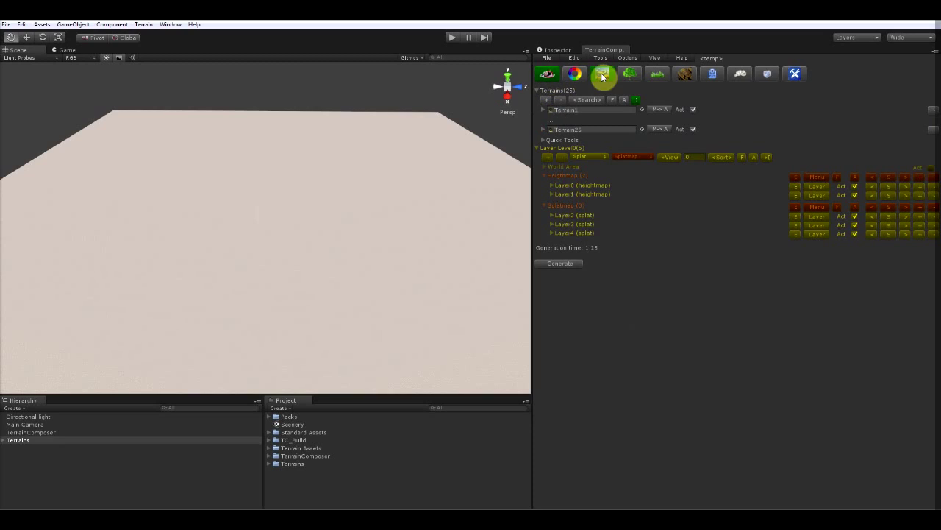
Step: Generate the heightmap output for all 25 terrain tiles
{"action": "left_click", "coordinate": [567, 264]}
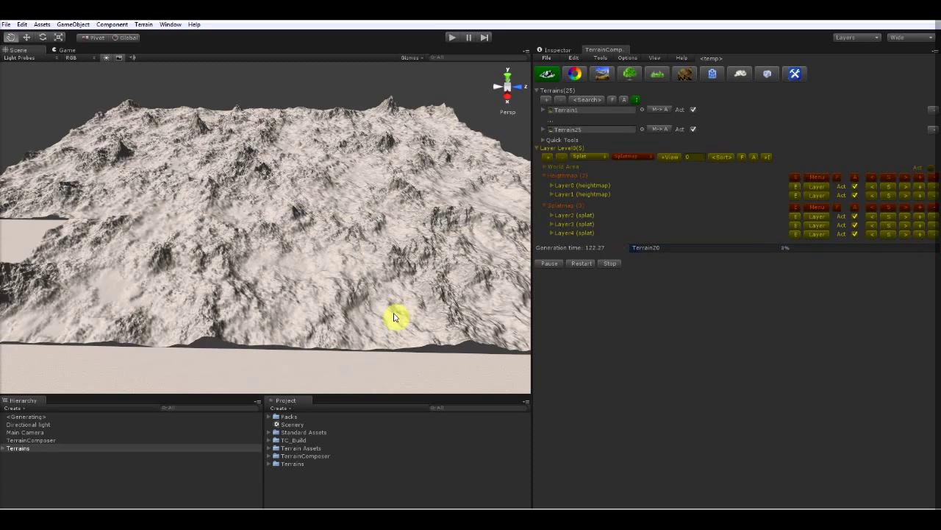
{"action": "scroll", "coordinate": [396, 317], "scroll_direction": "down", "scroll_amount": 5}
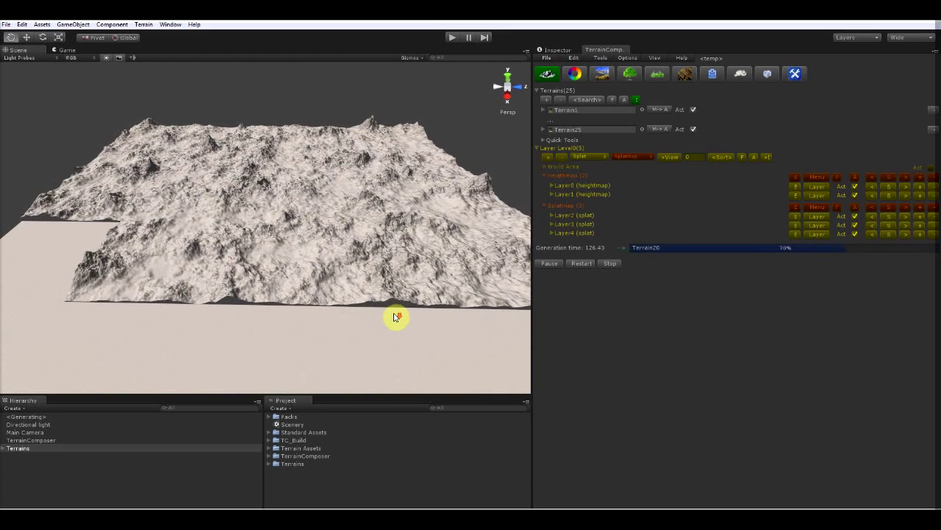
{"action": "scroll", "coordinate": [395, 317], "scroll_direction": "down", "scroll_amount": 2}
{"action": "scroll", "coordinate": [395, 317], "scroll_direction": "up", "scroll_amount": 4}
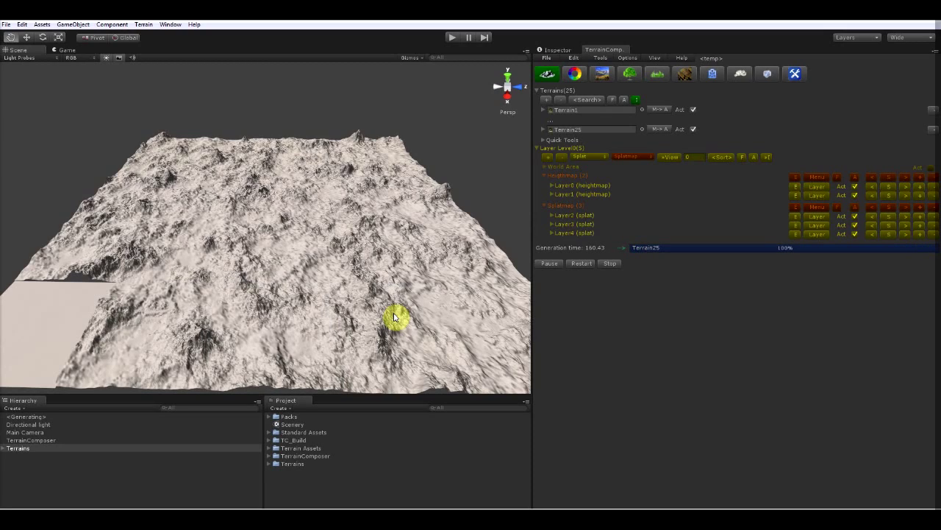
Step: Set the splatmap and basemap resolutions of all terrains to 1024 and generate the splatmap output
{"action": "left_click", "coordinate": [542, 130]}
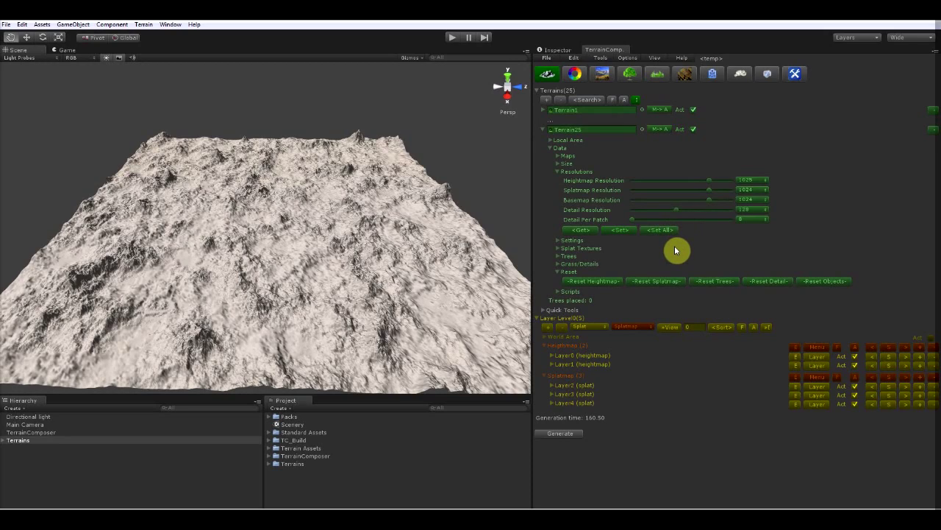
{"action": "left_click", "coordinate": [543, 129]}
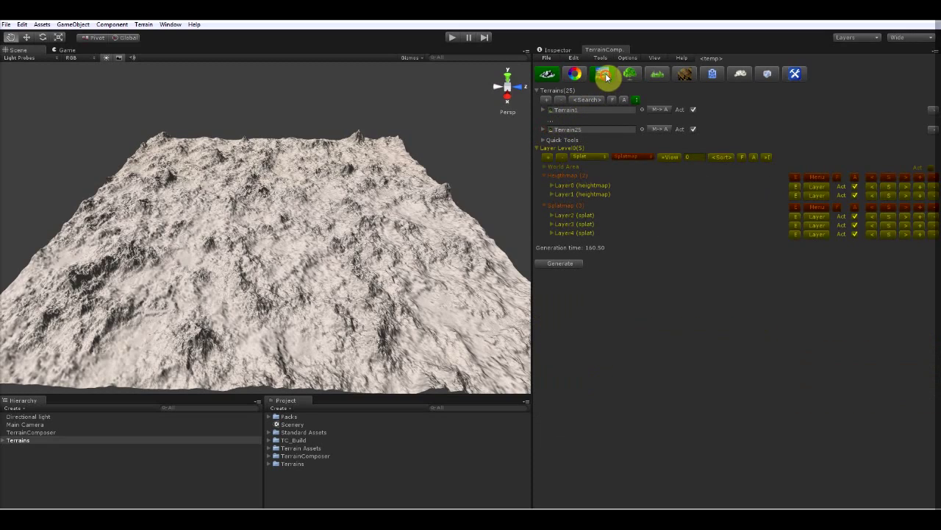
{"action": "left_click", "coordinate": [572, 264]}
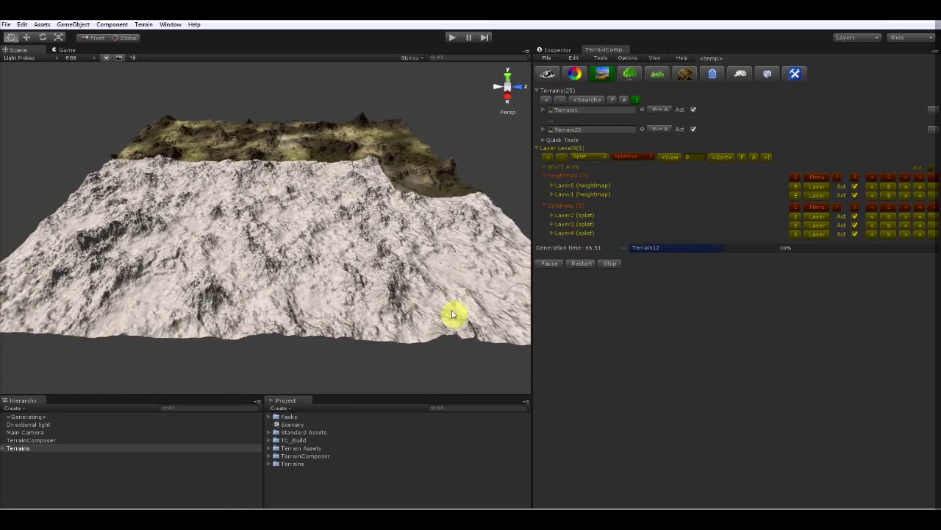
{"action": "left_click_drag", "start_coordinate": [454, 302], "coordinate": [453, 278]}
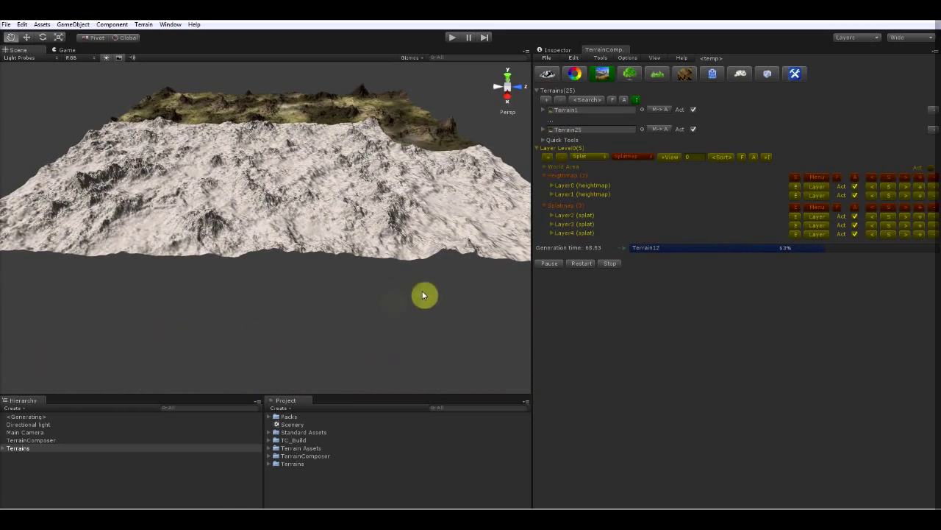
{"action": "scroll", "coordinate": [390, 278], "scroll_direction": "up", "scroll_amount": 5}
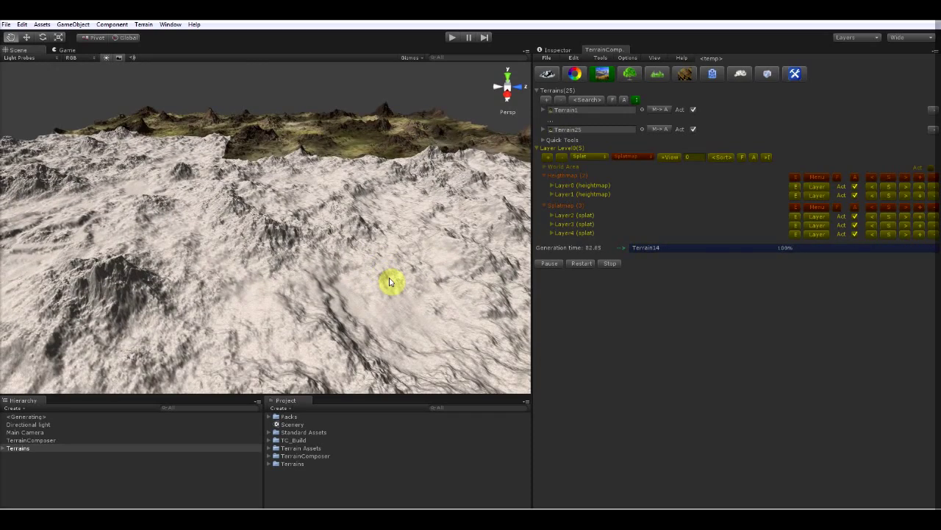
{"action": "left_click_drag", "start_coordinate": [390, 280], "coordinate": [302, 275], "text": "alt"}
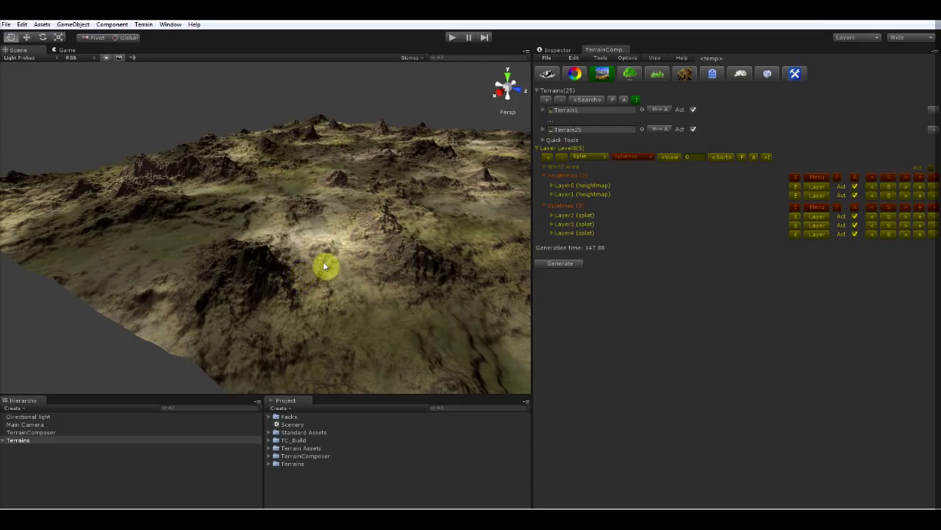
Step: Inspect the textured 5x5 terrain from several angles in a maximized scene view
{"action": "key", "text": "shift+space"}
{"action": "left_click_drag", "start_coordinate": [493, 275], "coordinate": [353, 278], "text": "alt"}
{"action": "left_click_drag", "start_coordinate": [497, 274], "coordinate": [435, 275], "text": "alt"}
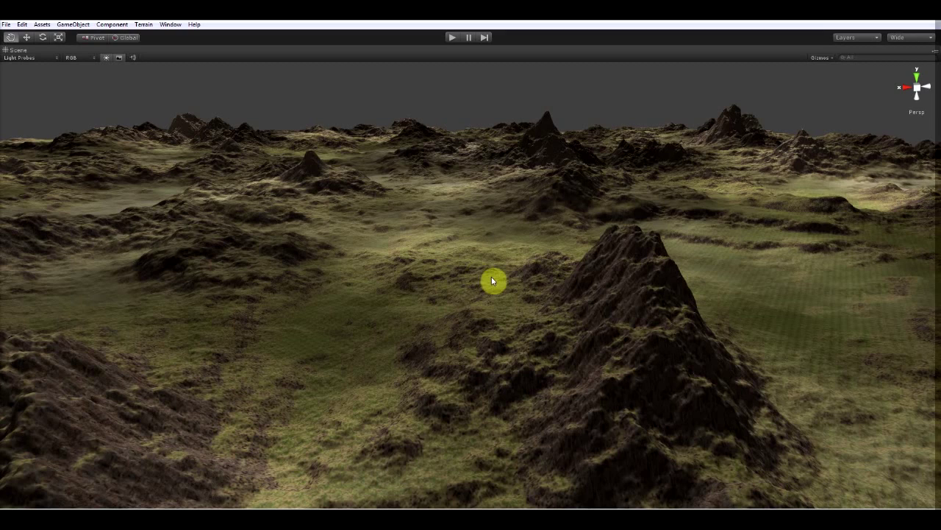
{"action": "key", "text": "shift+space"}
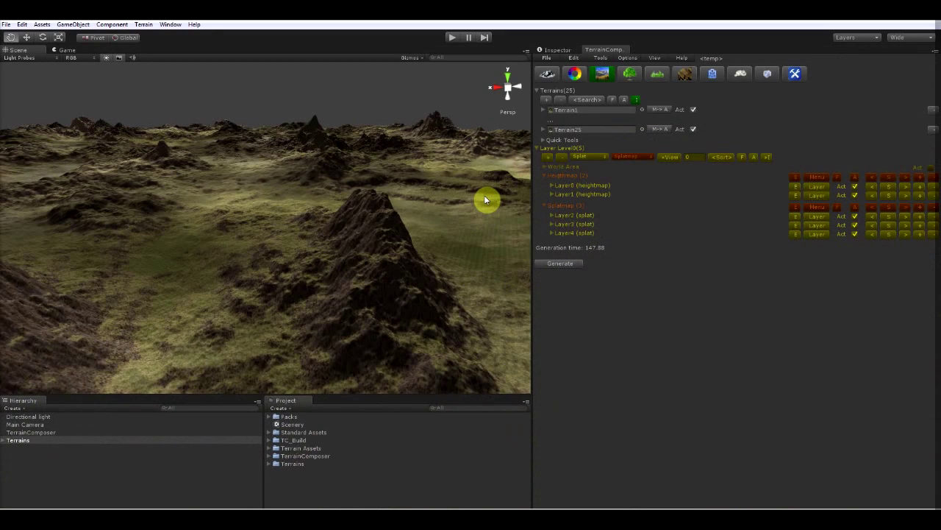
Step: Open the scene's render settings and enable fog
{"action": "left_click", "coordinate": [23, 24]}
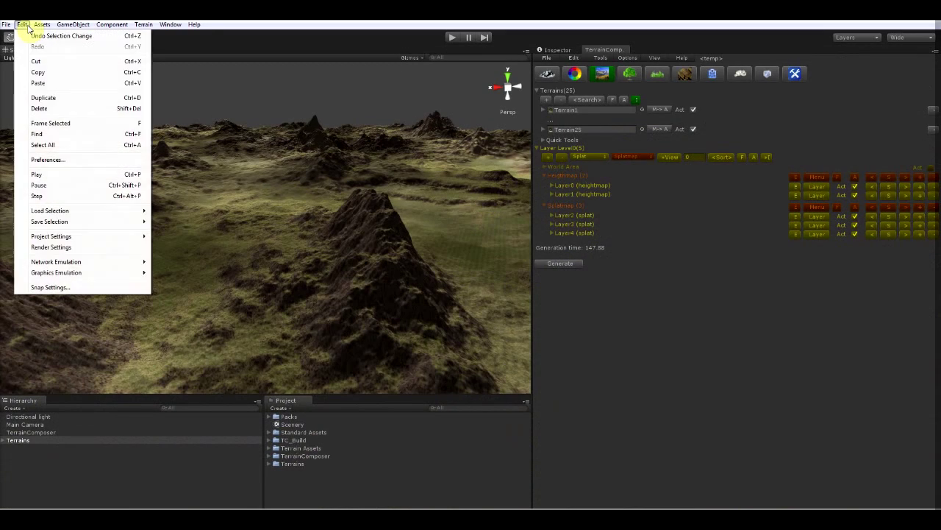
{"action": "left_click", "coordinate": [62, 248]}
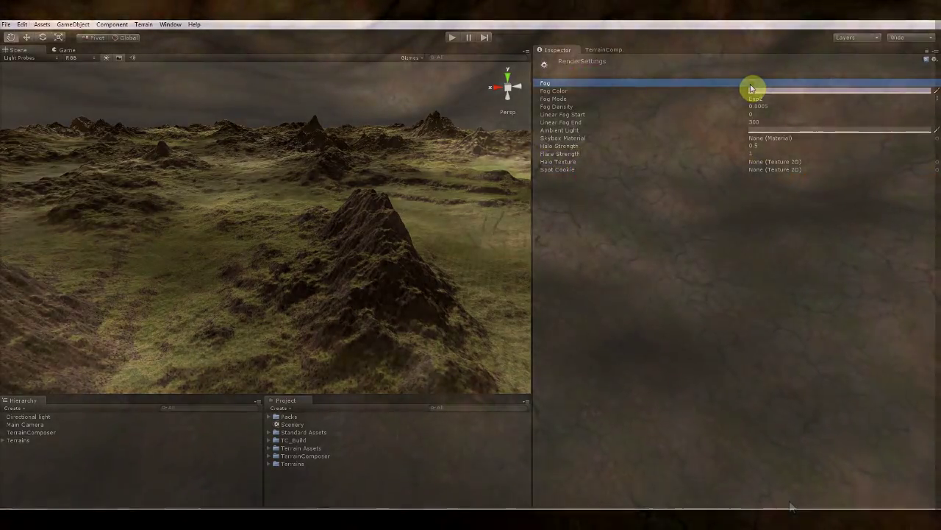